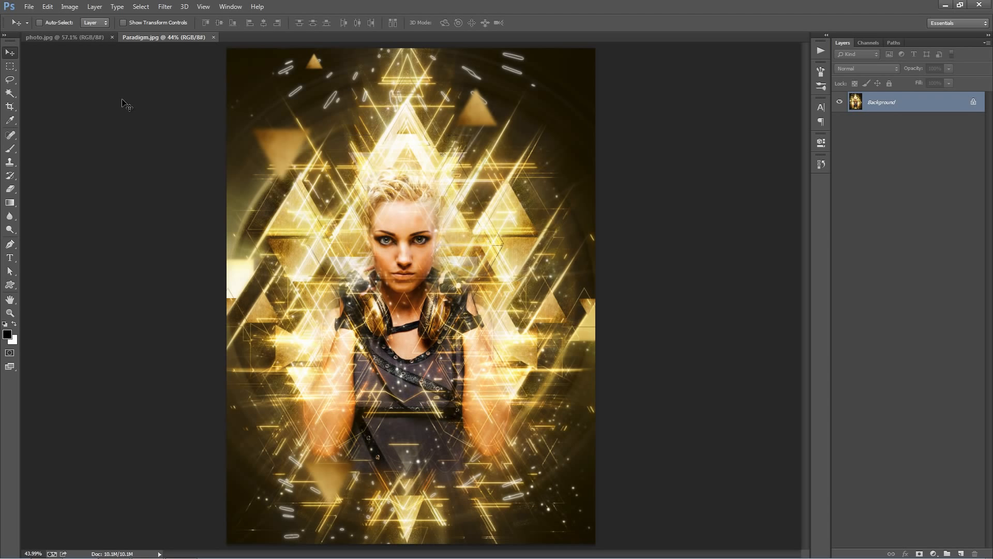
Close the Paradigm.jpg document and check the photo's colour mode and bit depth.
key("ctrl+w")
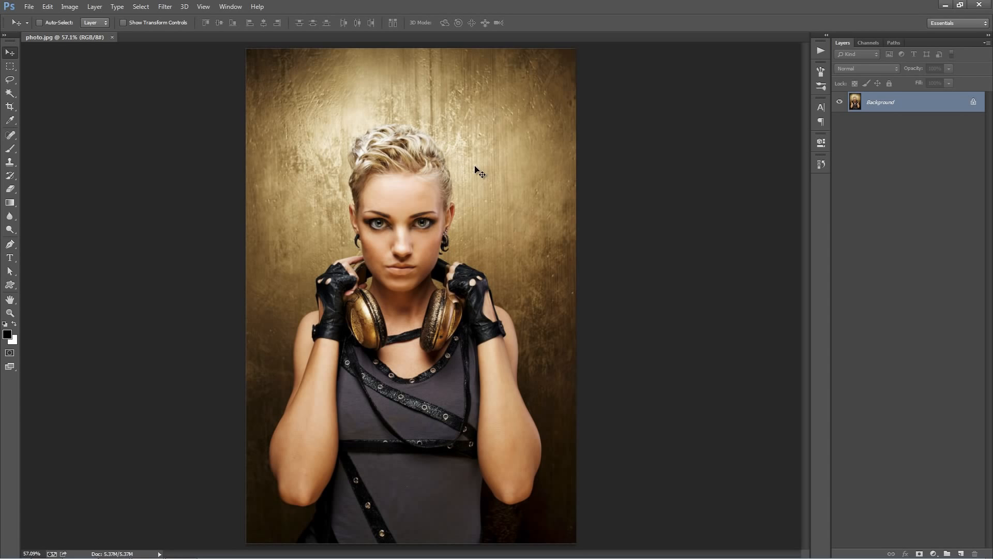
left_click(70, 7)
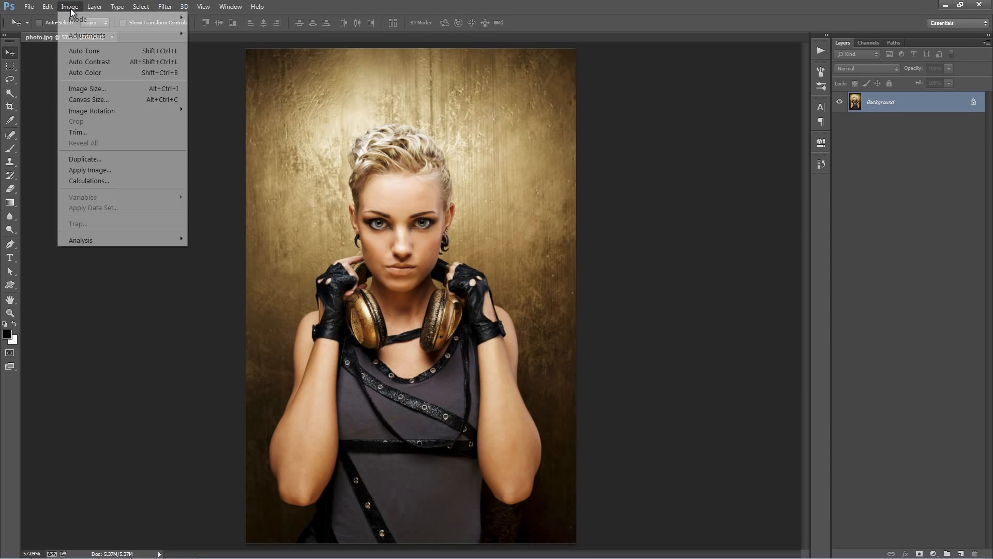
mouse_move(78, 21)
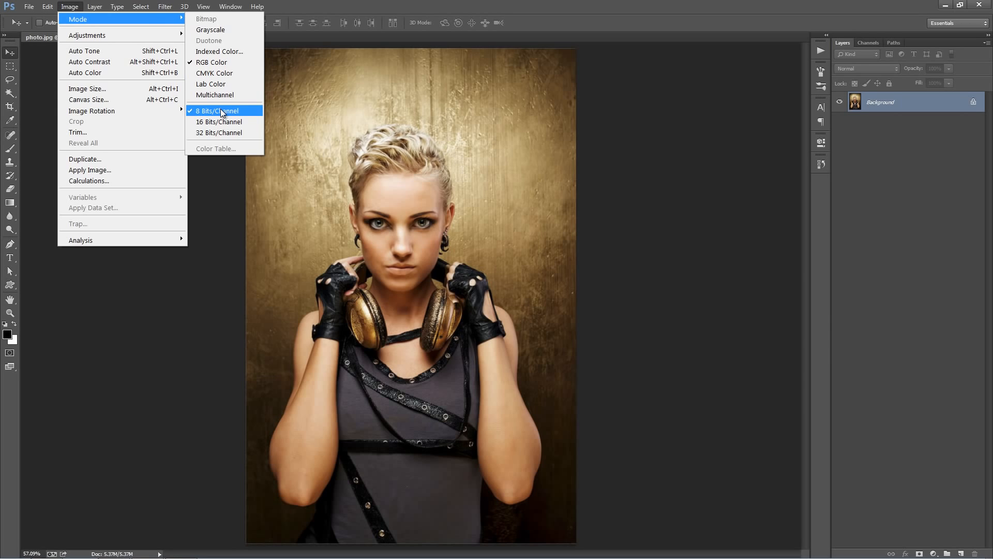
left_click(329, 114)
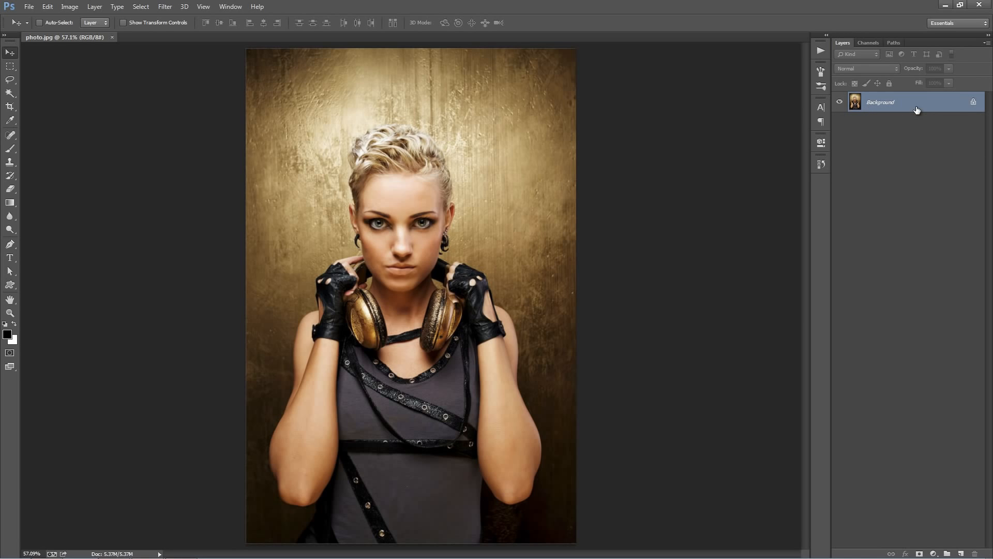
Replace the Background layer with a duplicate of itself and convert that duplicate into the Background.
key("ctrl+j")
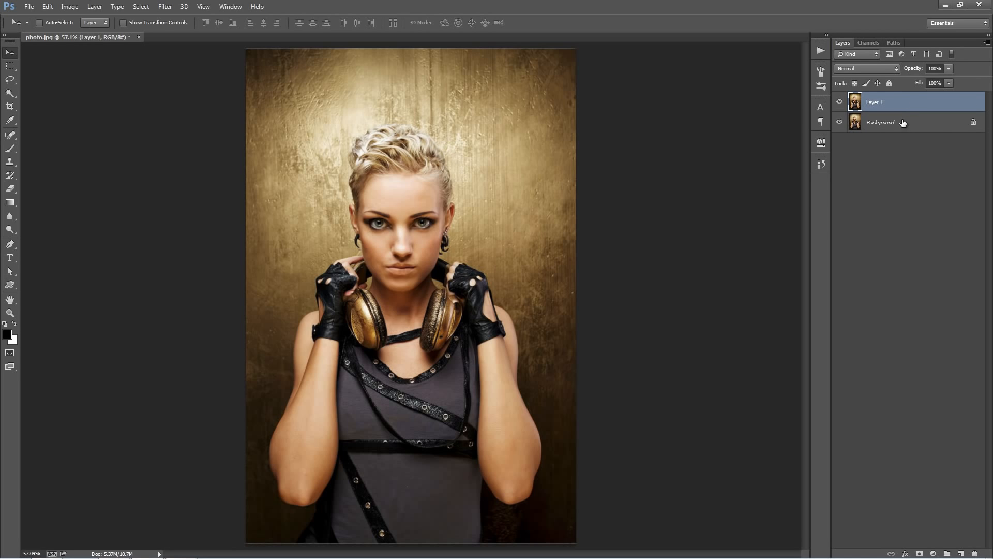
left_click(903, 122)
key("Delete")
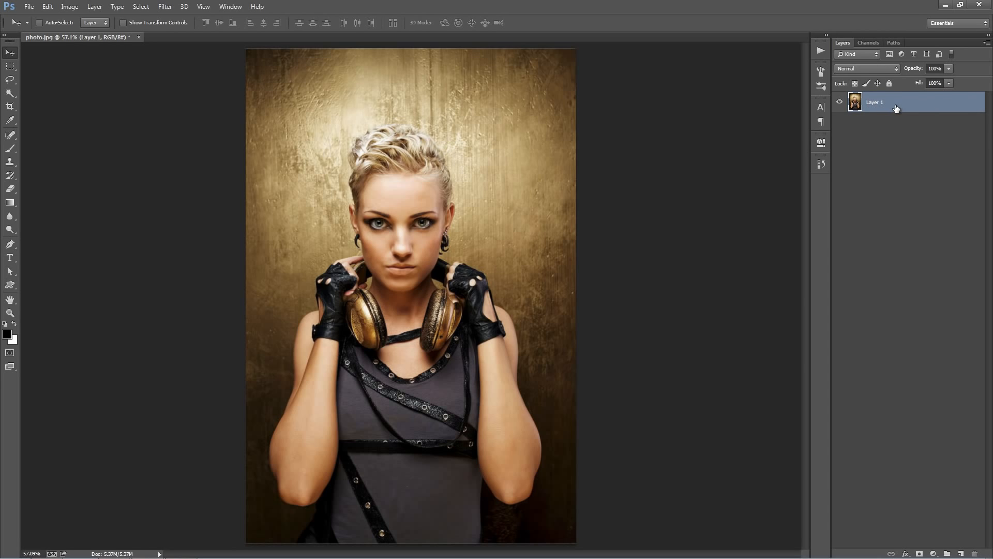
left_click(117, 6)
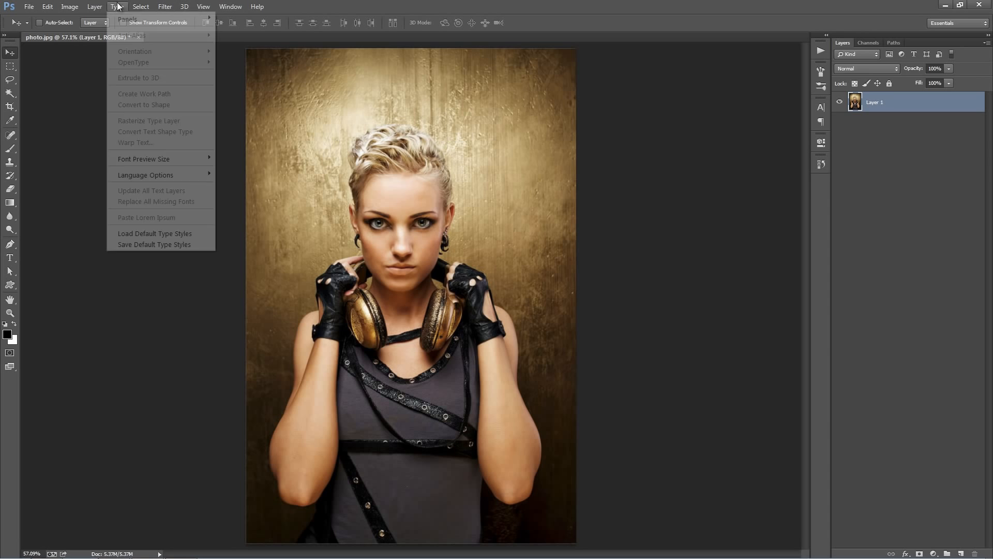
mouse_move(99, 19)
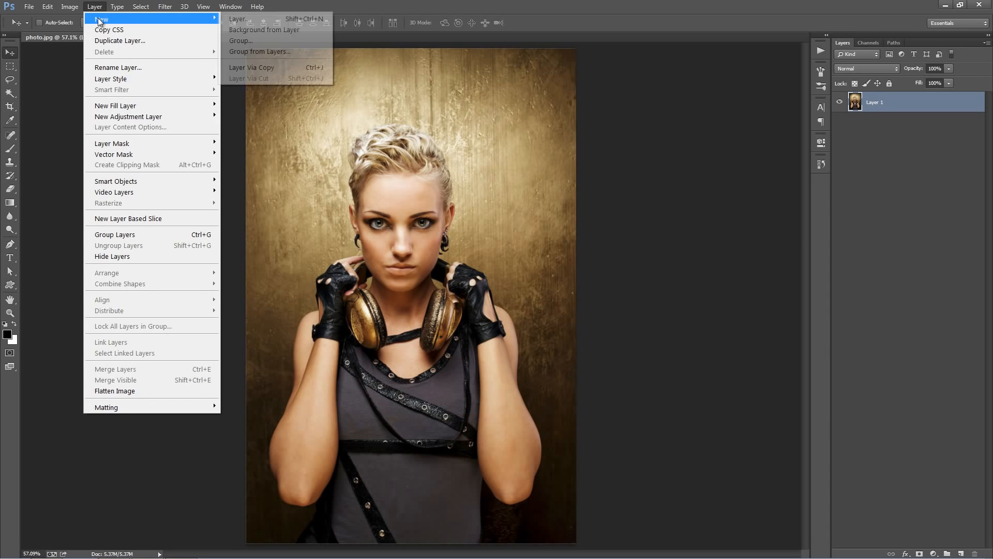
left_click(281, 30)
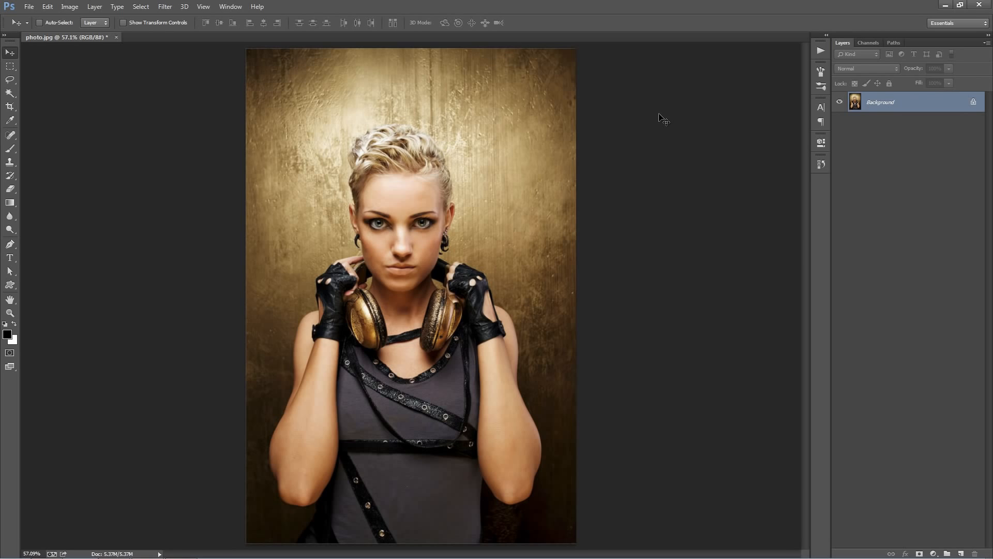
Review the Layers panel options for default masks on fill layers, expanded new effects and copied-layer naming.
left_click(988, 45)
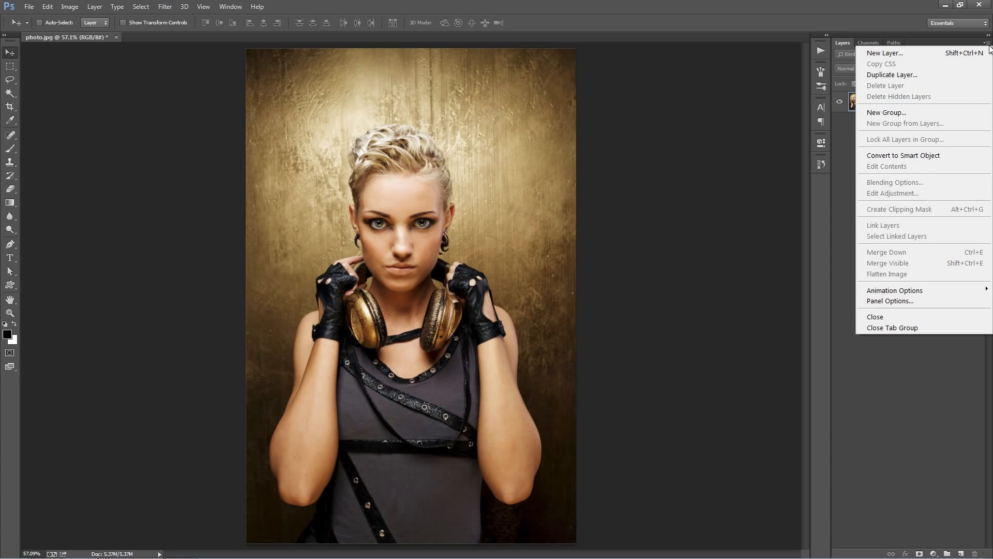
left_click(925, 301)
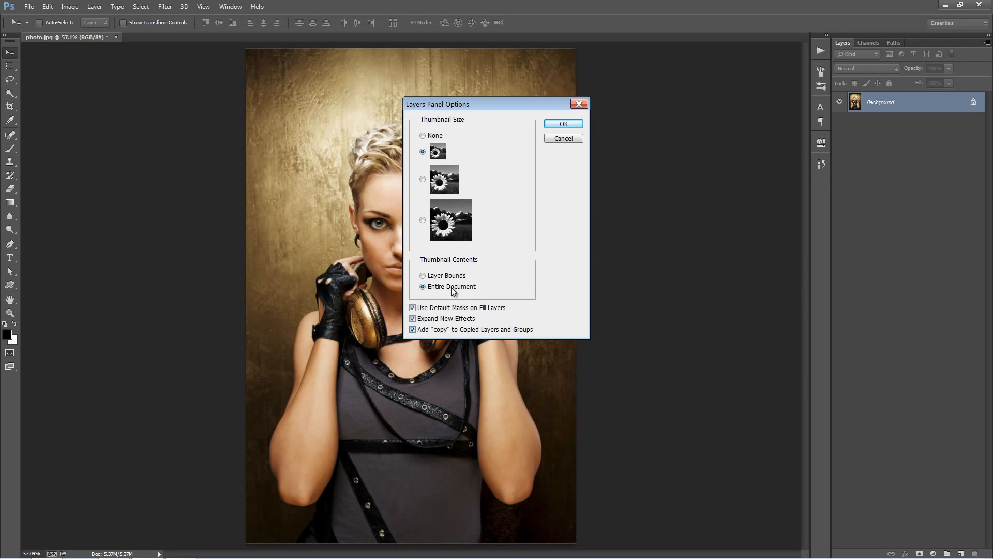
left_click(564, 124)
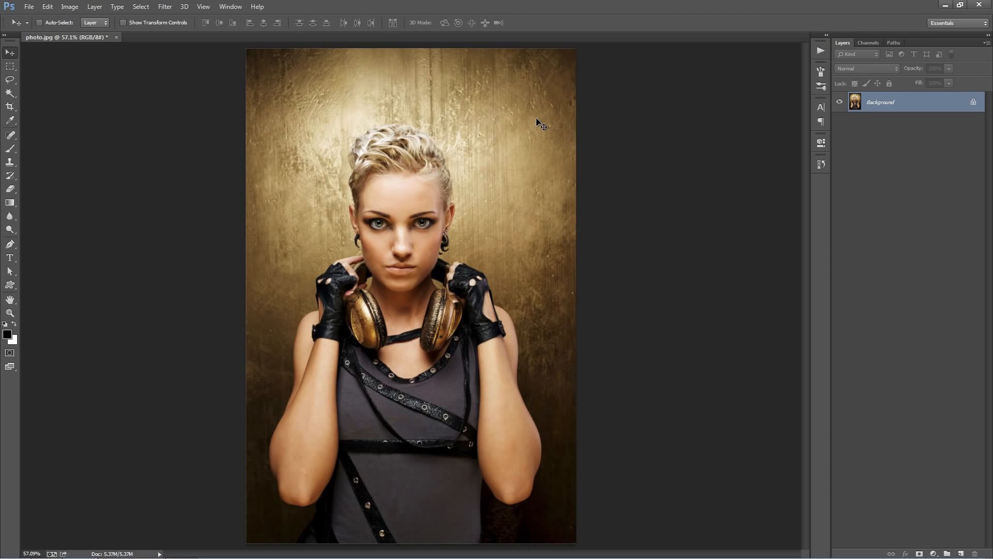
Replace the Custom Shape Tool's current shapes with the Shapes set, finishing on the Move Tool.
left_click(10, 288)
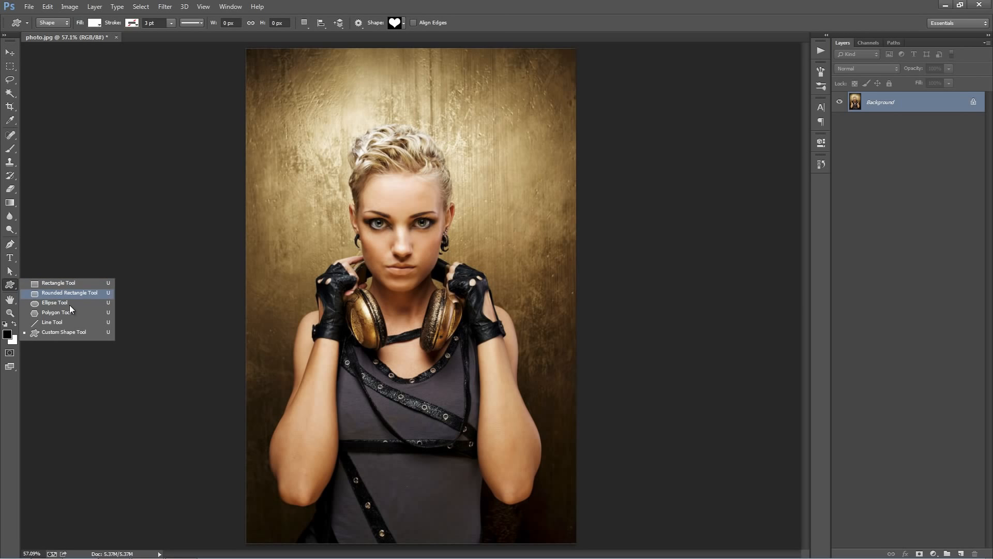
left_click(61, 332)
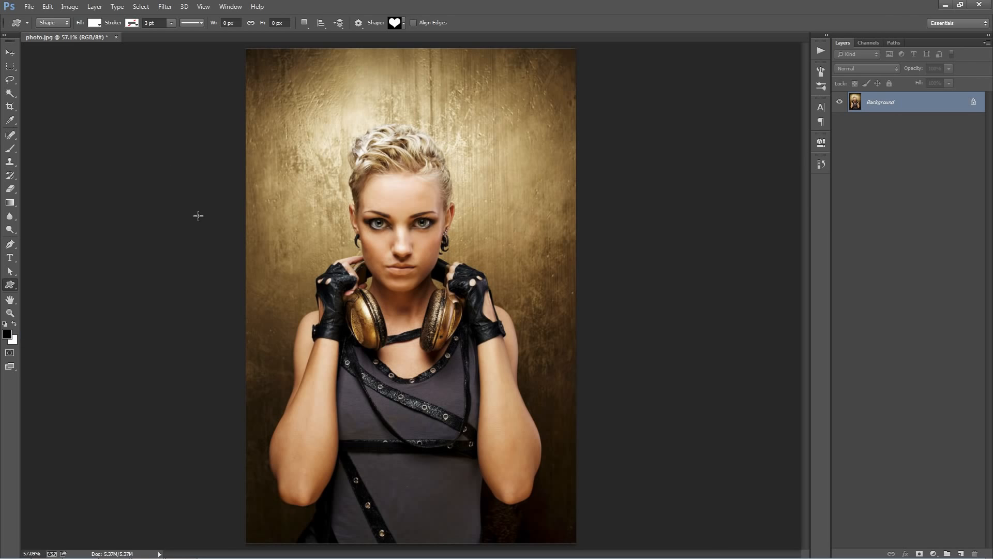
left_click(402, 24)
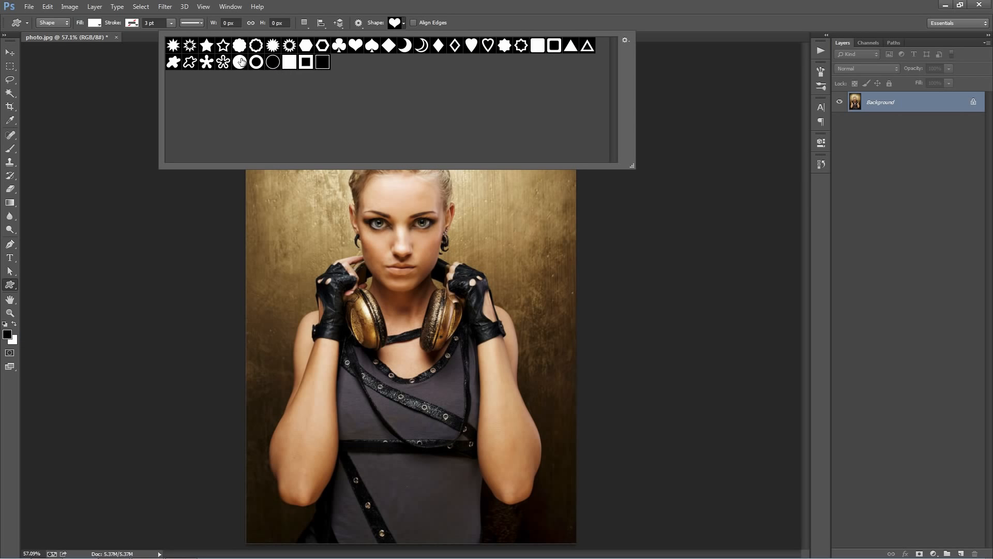
left_click(624, 40)
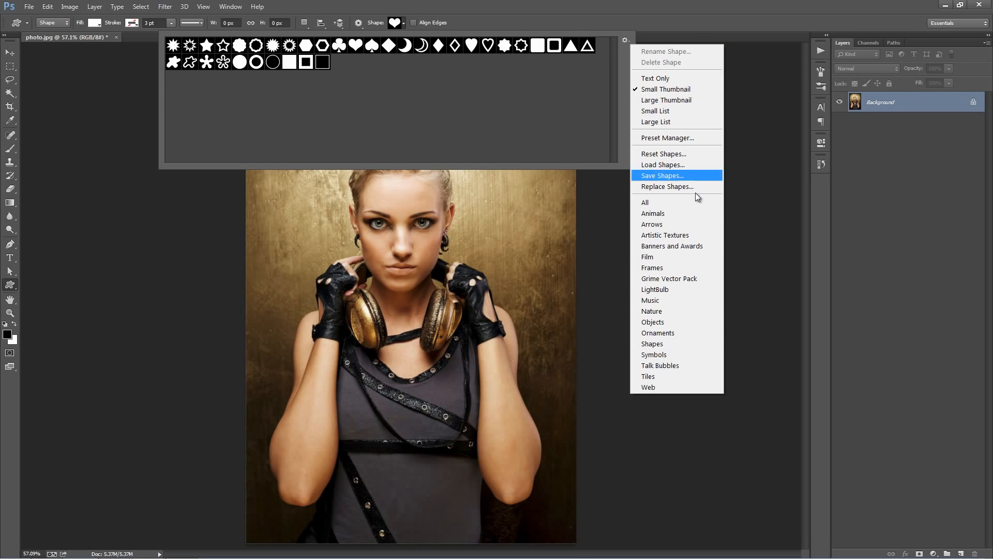
left_click(671, 344)
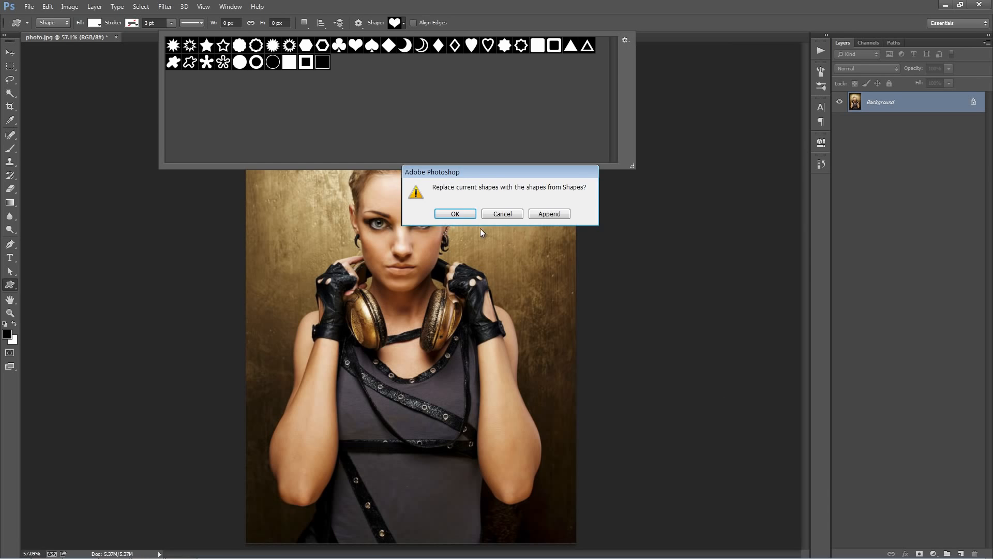
left_click(455, 214)
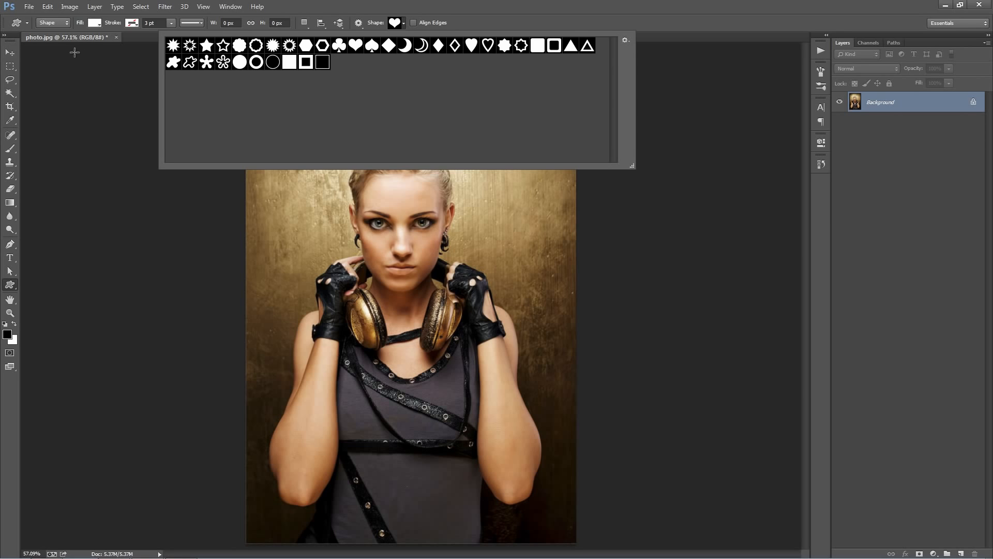
left_click(10, 53)
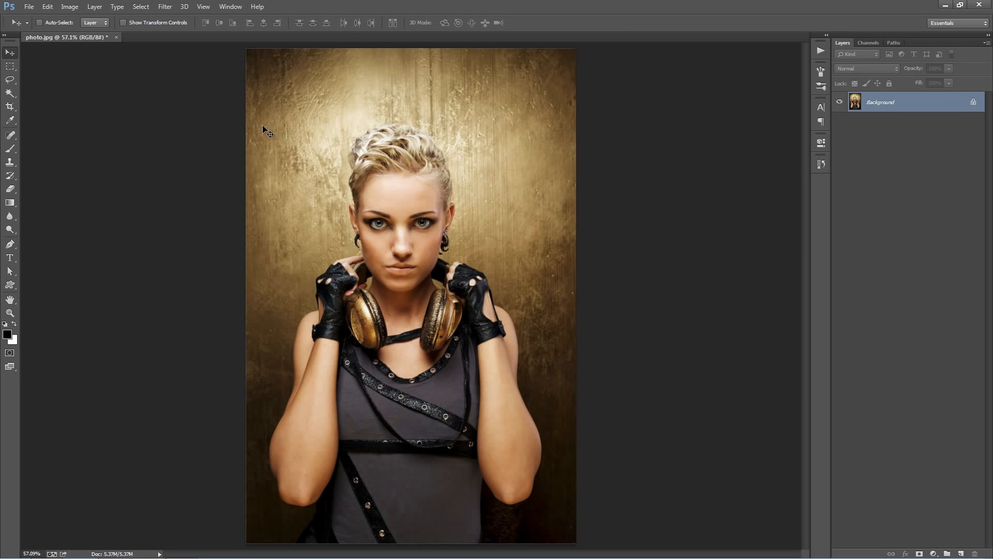
Check the photo's pixel dimensions and resolution in the Image Size settings without changing them.
key("alt+i")
key("i")
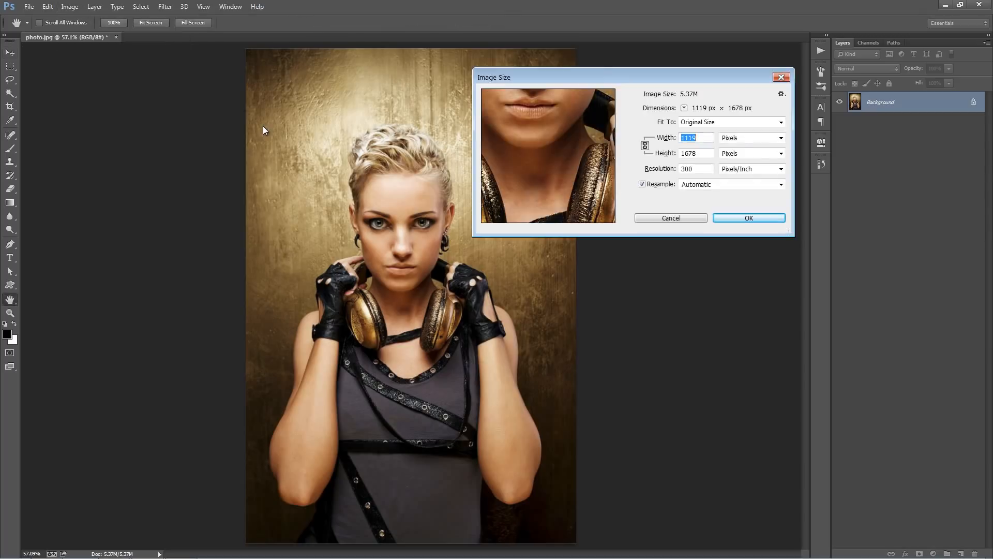
left_click_drag(596, 81, 609, 57)
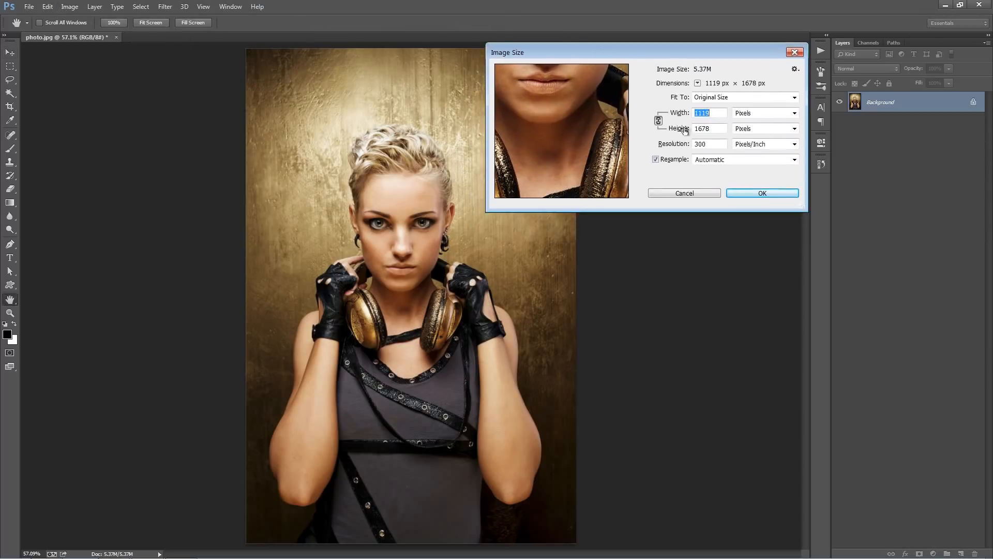
left_click(713, 114)
left_click(684, 192)
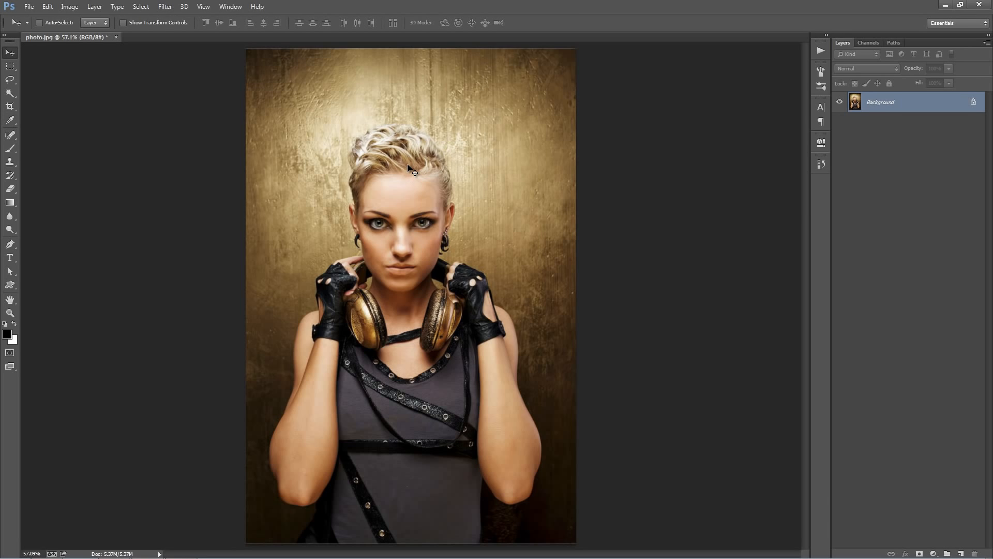
Create a new layer named "brush" above the Background.
key("ctrl+shift+n")
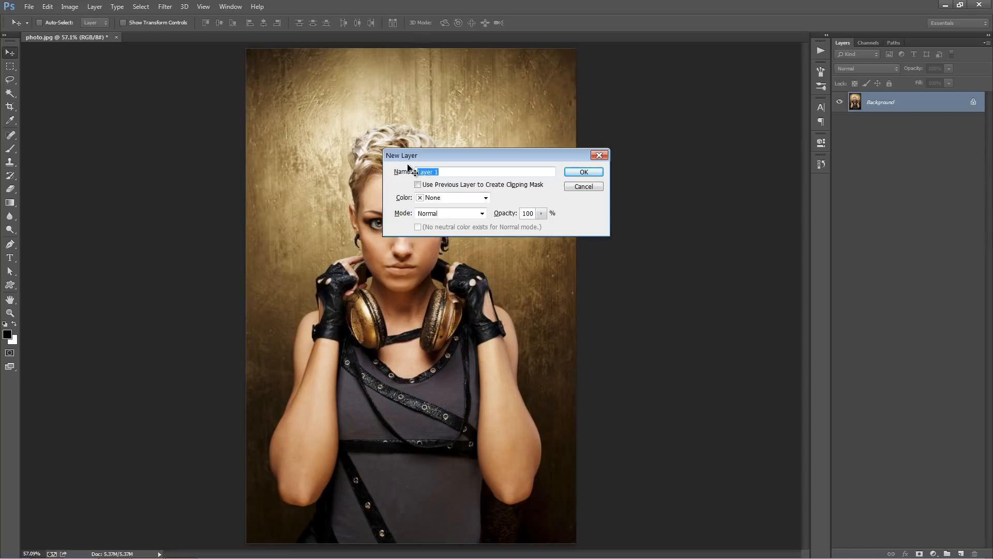
type("brush")
left_click_drag(473, 174, 370, 169)
left_click(417, 173)
left_click(584, 172)
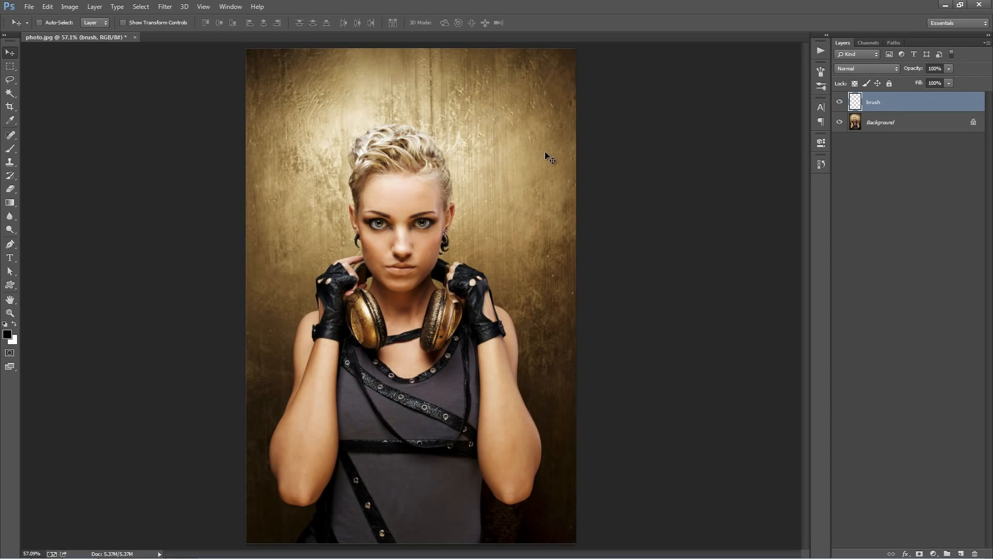
Choose a soft round 200 px brush with 0% hardness and set the foreground colour to ff0000.
key("b")
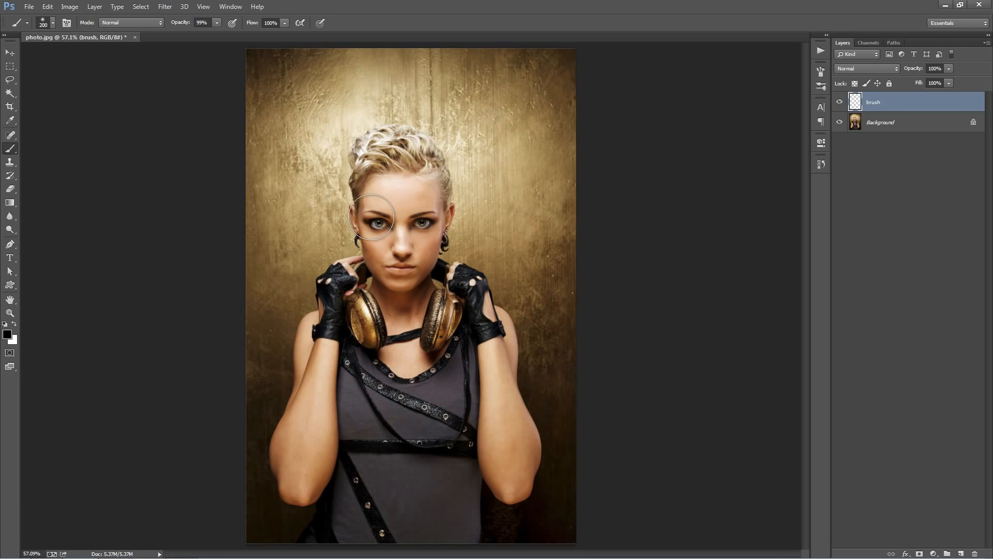
right_click(376, 189)
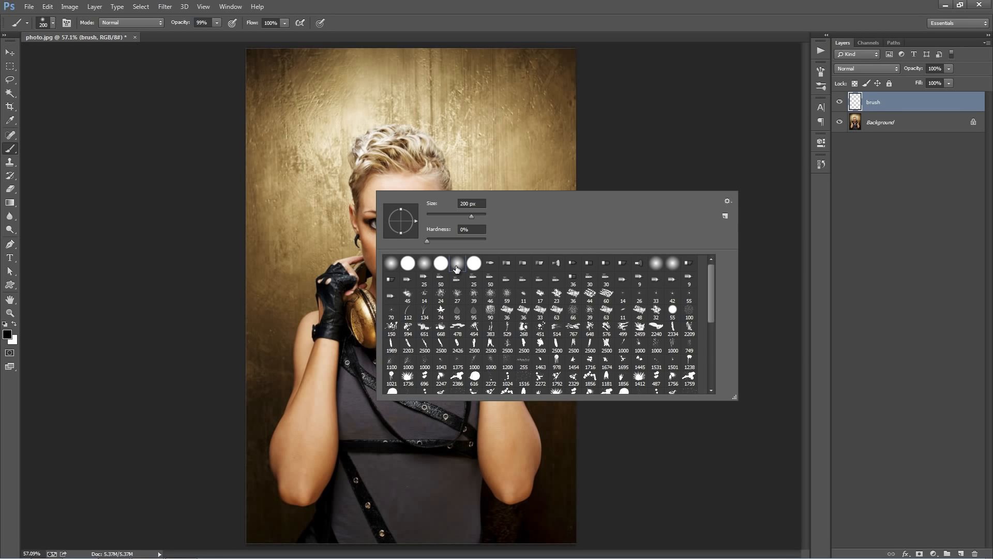
double_click(458, 269)
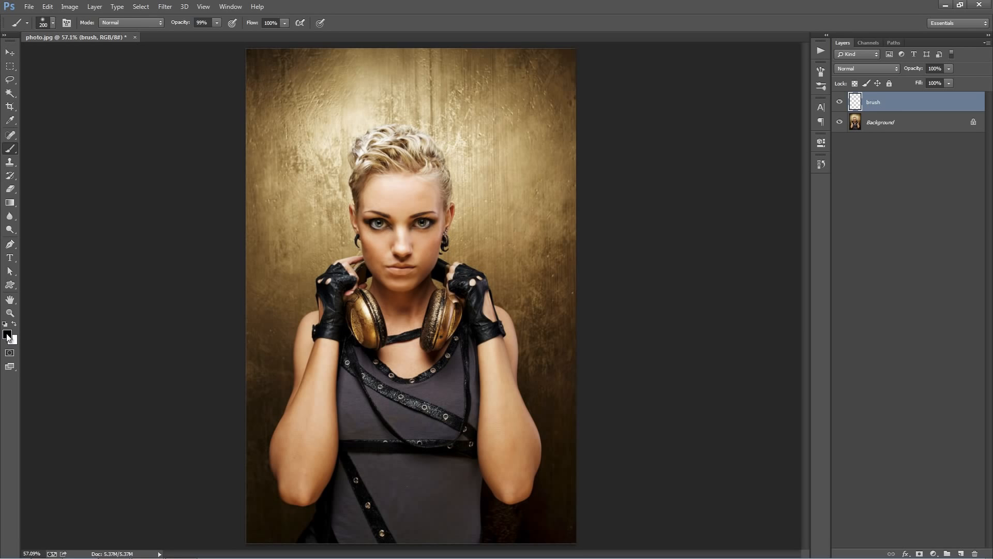
left_click(8, 336)
type("ff0000")
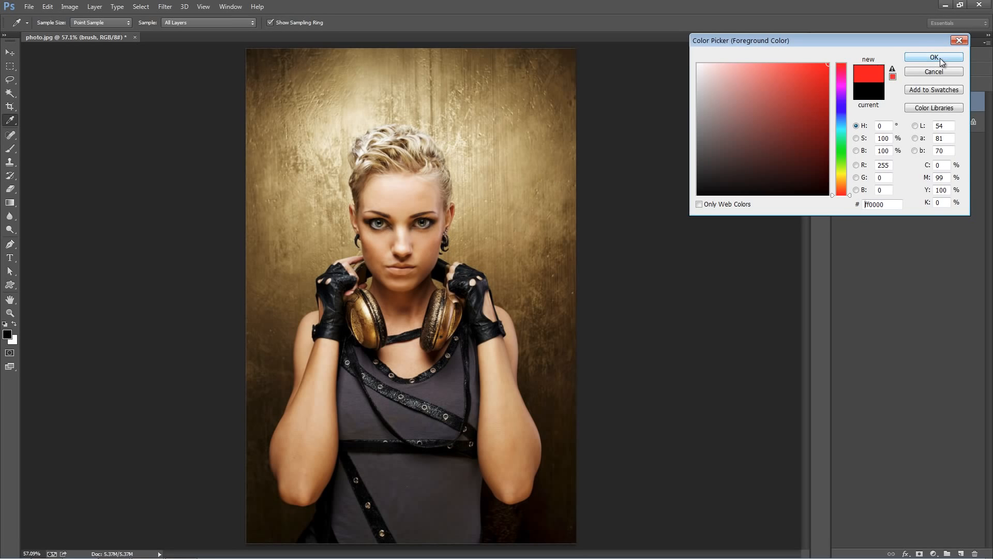
left_click(940, 59)
Reduce the brush size to 70 px and paint red over the woman's face, neck and upper chest.
key("bracketleft")
key("bracketleft")
key("bracketleft")
key("bracketleft")
key("bracketleft")
key("bracketleft")
key("bracketleft")
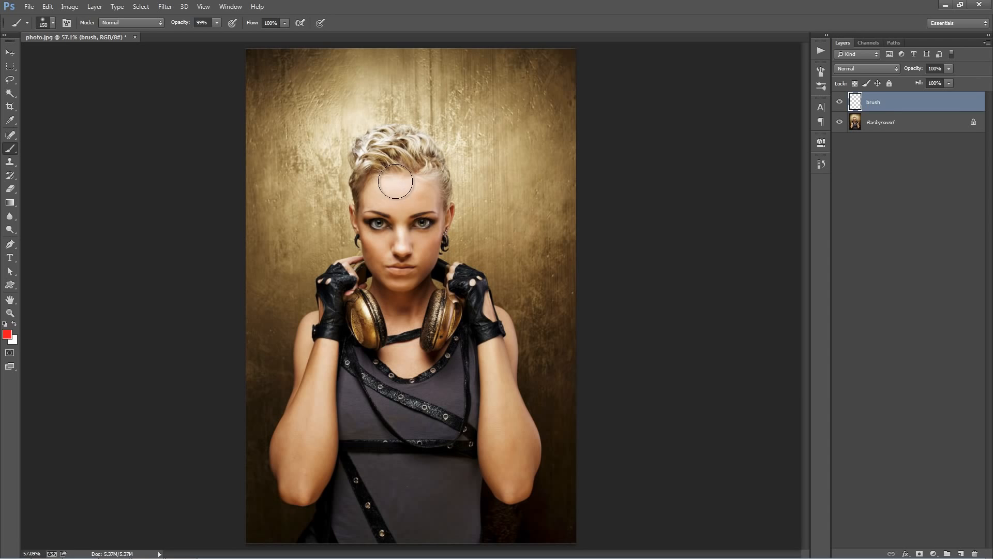
mouse_move(376, 177)
left_mouse_down()
mouse_move(395, 259)
mouse_move(411, 207)
mouse_move(432, 243)
mouse_move(440, 217)
left_mouse_up()
mouse_move(422, 185)
left_mouse_down()
mouse_move(392, 198)
mouse_move(390, 241)
mouse_move(382, 213)
mouse_move(379, 224)
mouse_move(373, 258)
mouse_move(377, 234)
mouse_move(409, 310)
mouse_move(408, 296)
mouse_move(380, 360)
mouse_move(368, 324)
mouse_move(346, 379)
mouse_move(361, 332)
mouse_move(381, 343)
mouse_move(378, 372)
left_mouse_up()
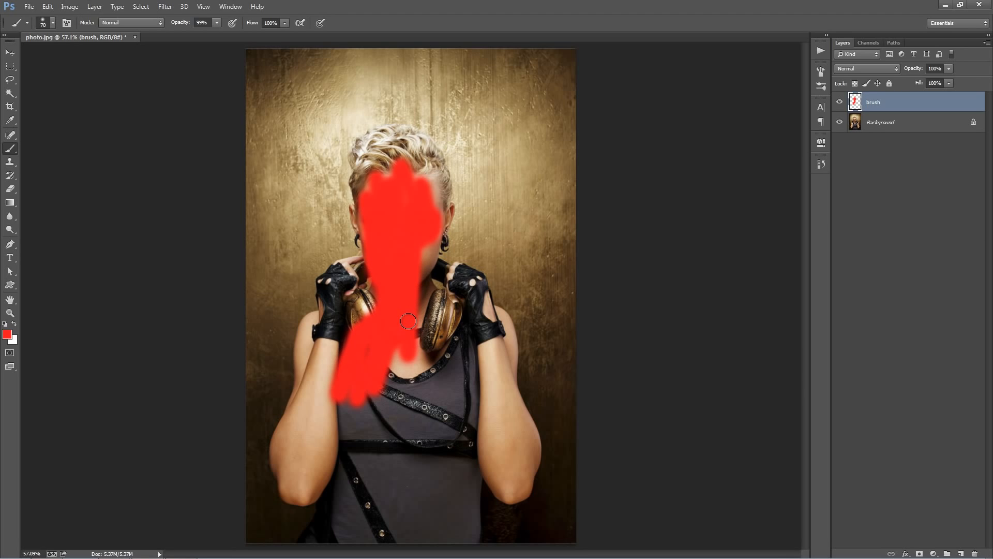
Close photo.jpg without saving and open Paradigm_Tut.psd with the Move Tool active.
key("ctrl+w")
key("n")
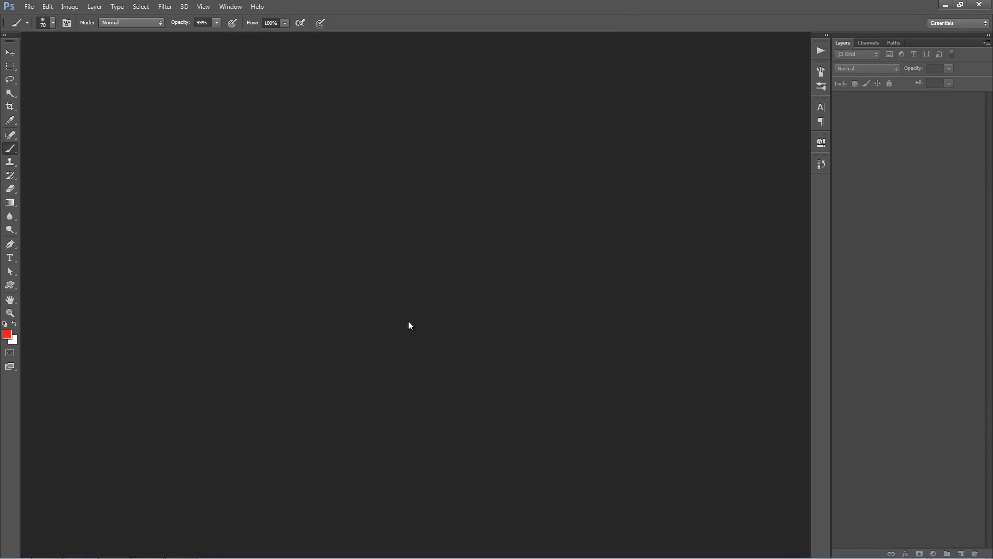
key("ctrl+o")
double_click(183, 267)
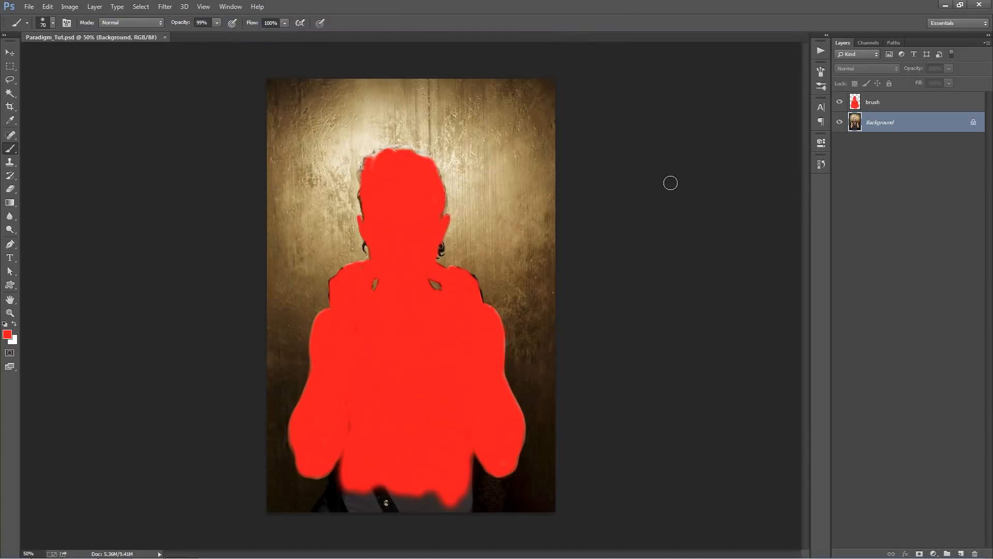
key("v")
scroll(673, 188, "up", 1)
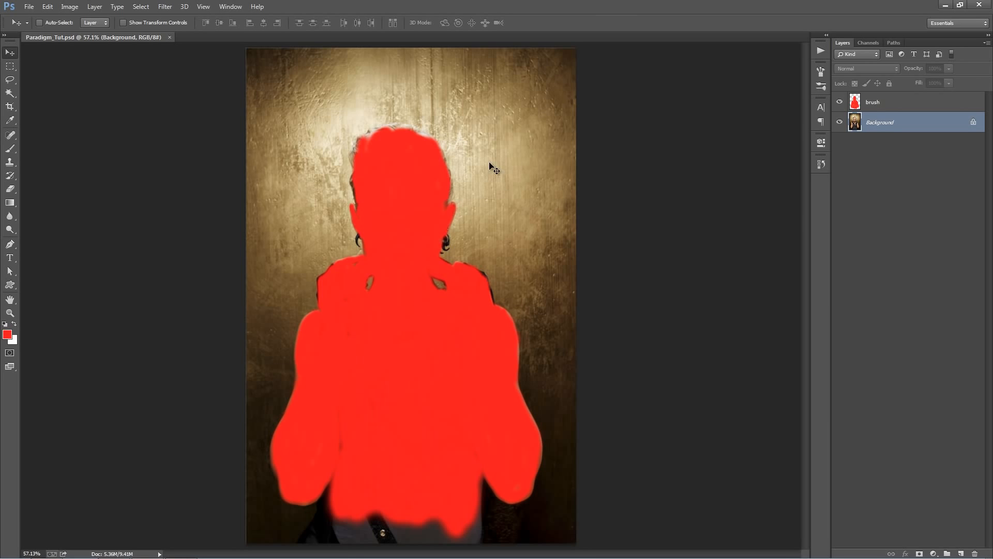
Select the brush layer and load the Paradigm.atn action set into the Actions list.
left_click(854, 103)
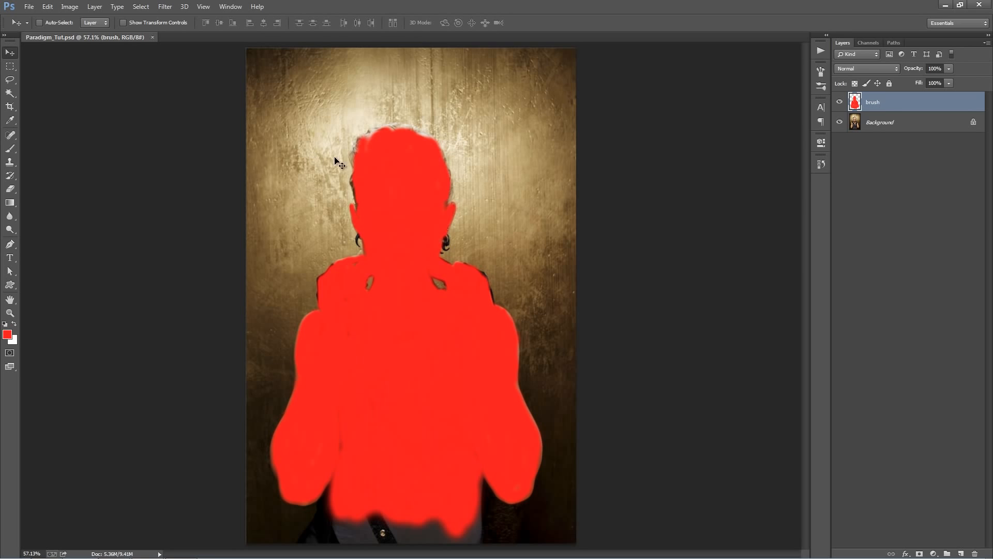
key("alt+w")
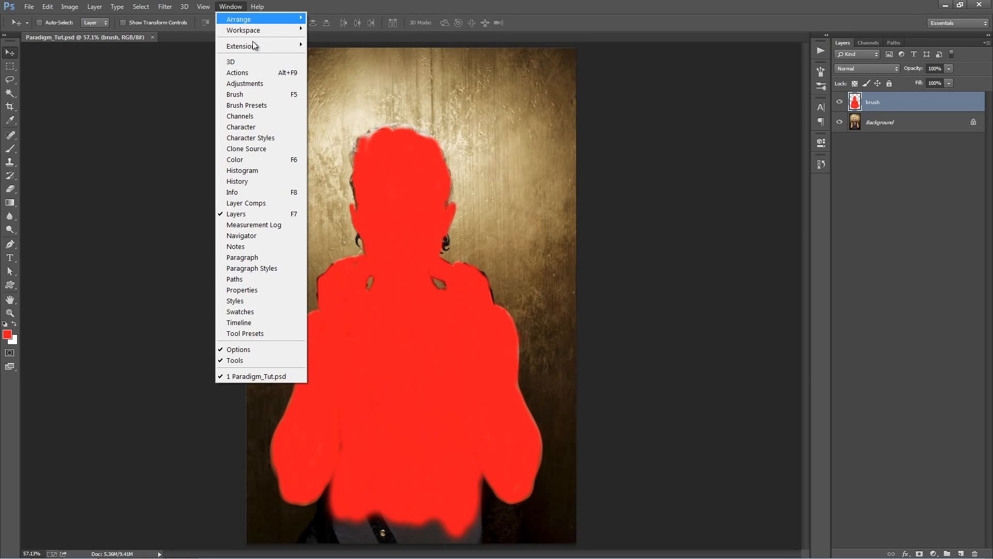
left_click(271, 71)
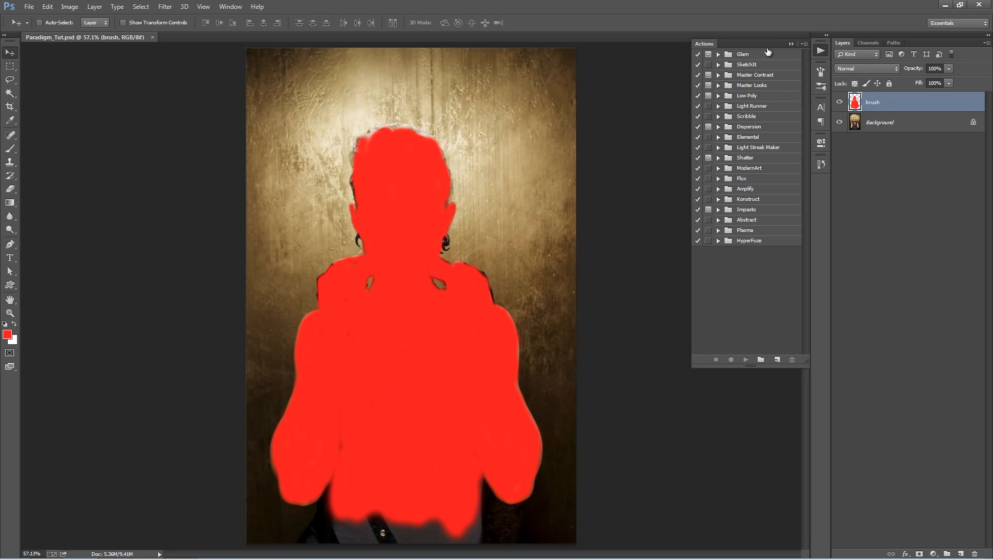
left_click(804, 44)
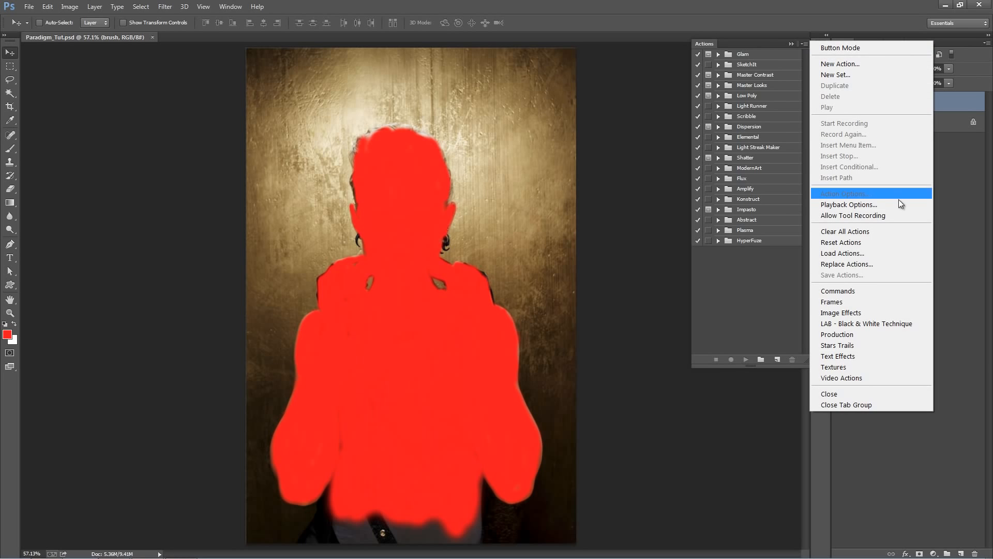
left_click(892, 250)
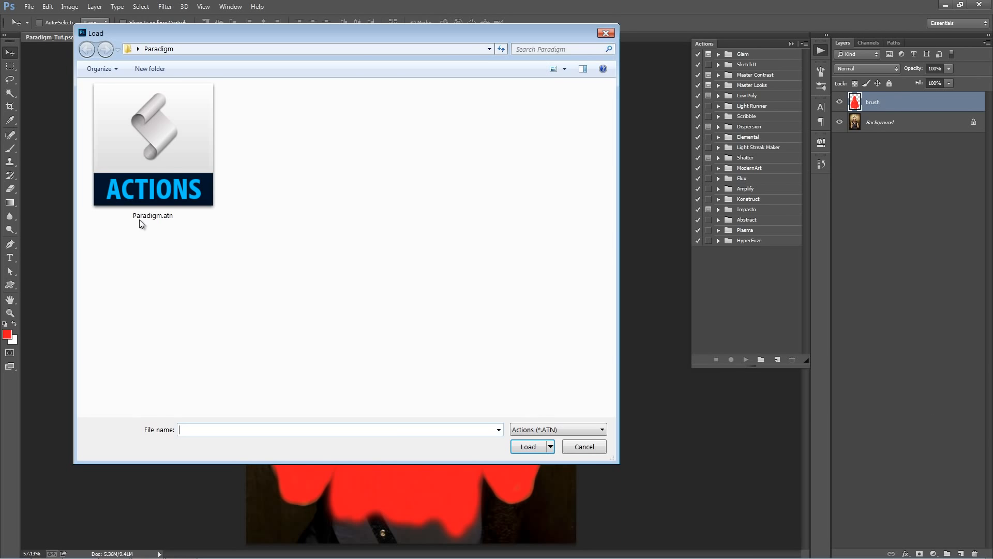
double_click(172, 158)
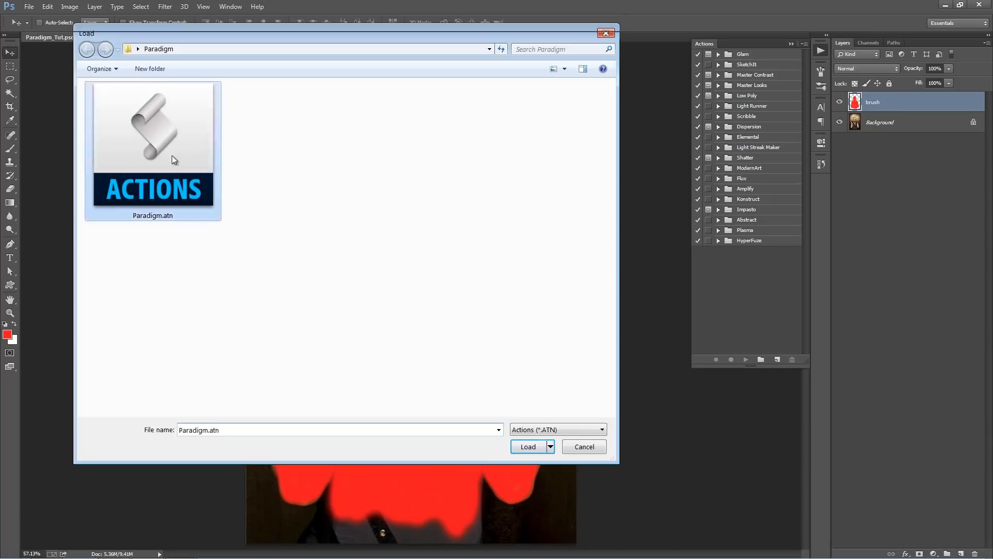
Expand the Paradigm action set and play its Extend Canvas action once on the document.
left_click(719, 251)
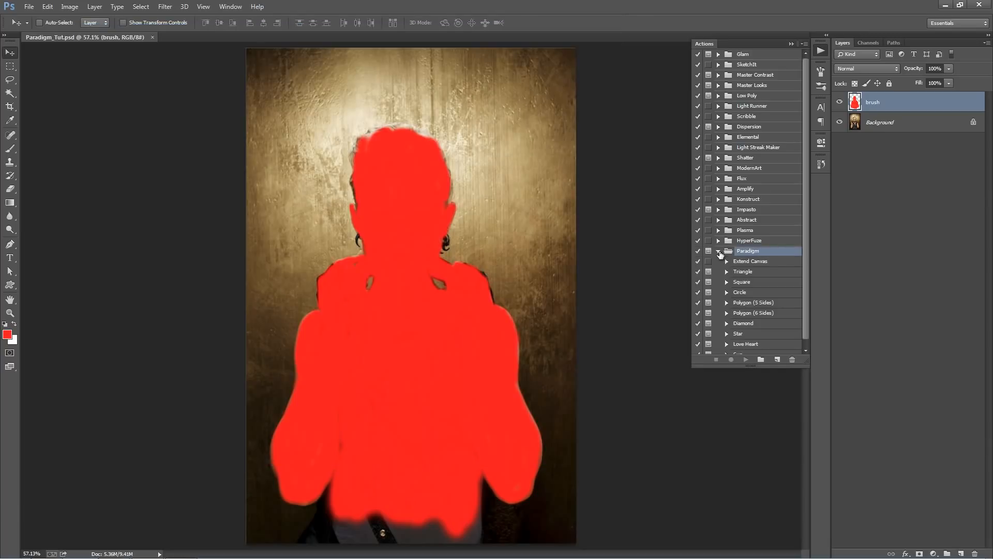
scroll(800, 267, "down", 1)
left_click(719, 251)
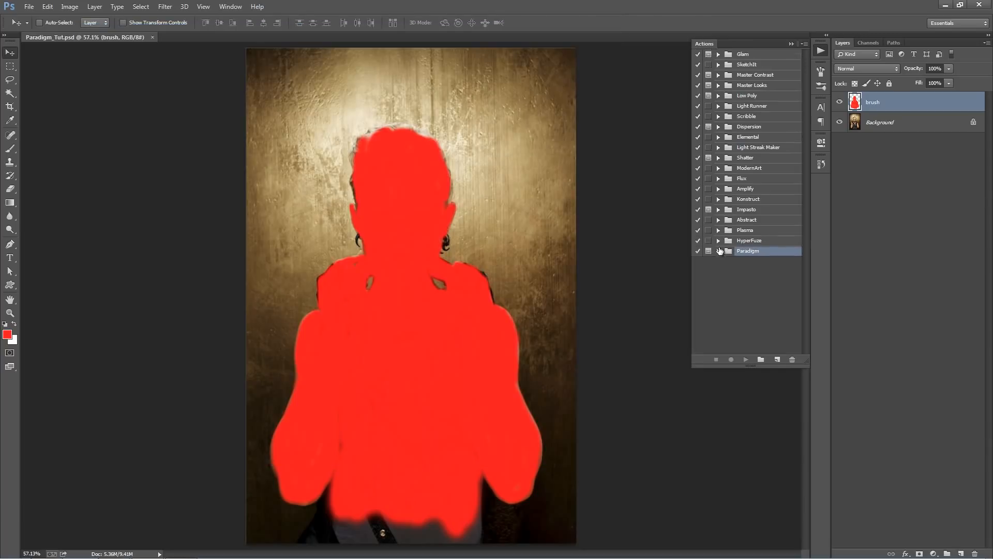
left_click(719, 251)
scroll(764, 272, "down", 1)
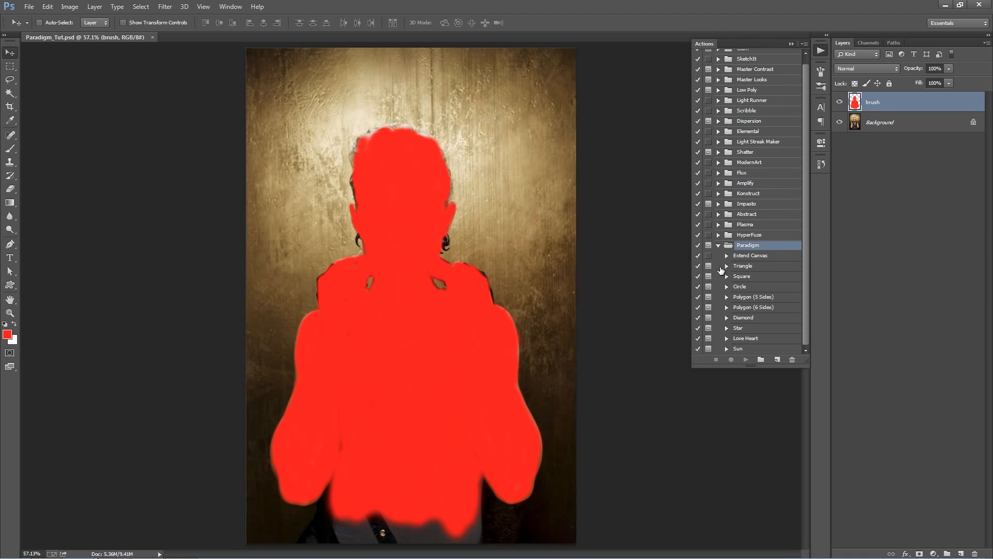
left_click(748, 257)
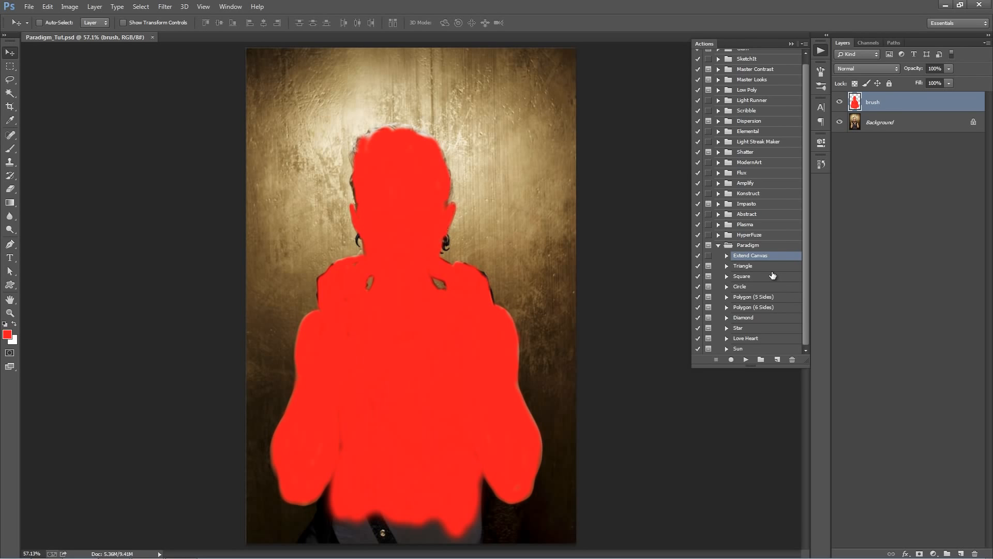
left_click(746, 359)
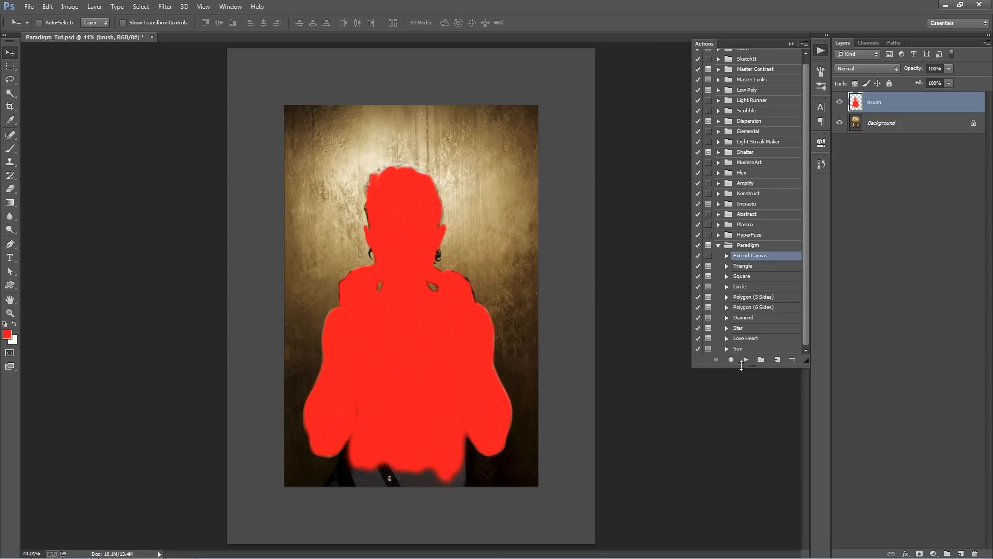
left_click(746, 360)
key("ctrl+z")
Play the Paradigm set's Triangle action and move the black triangle onto the gold background beside the woman's head.
left_click(755, 266)
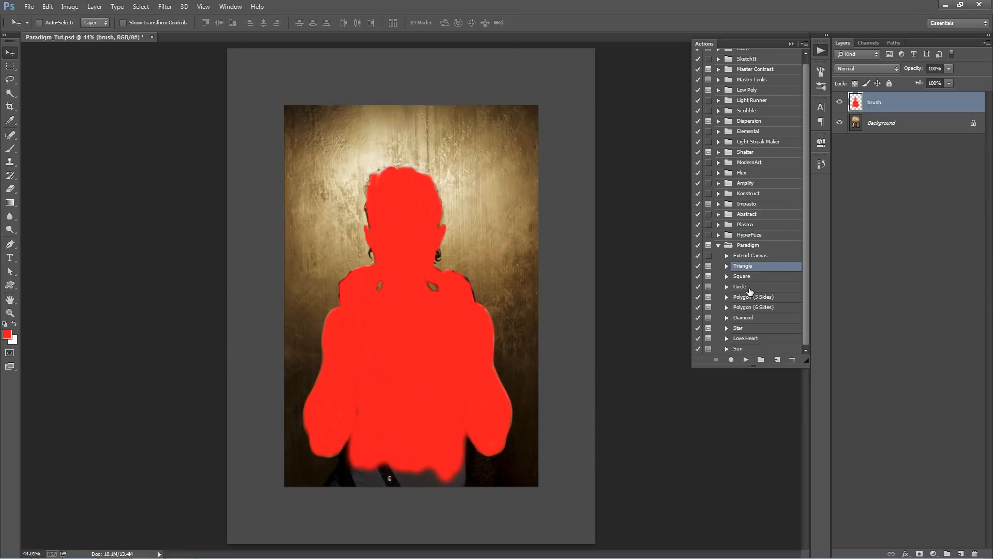
left_click(748, 276)
left_click(749, 268)
left_click(746, 359)
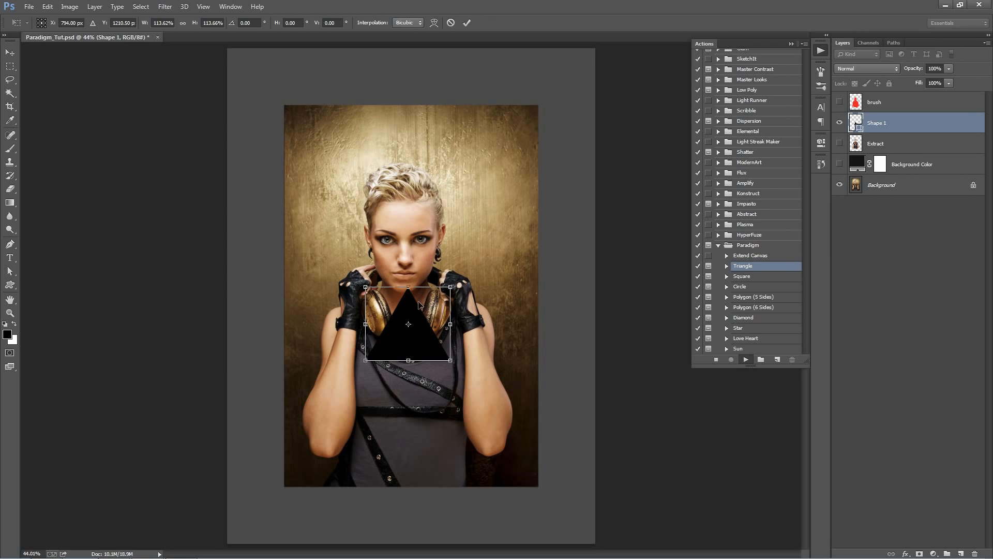
left_click_drag(420, 304, 497, 202)
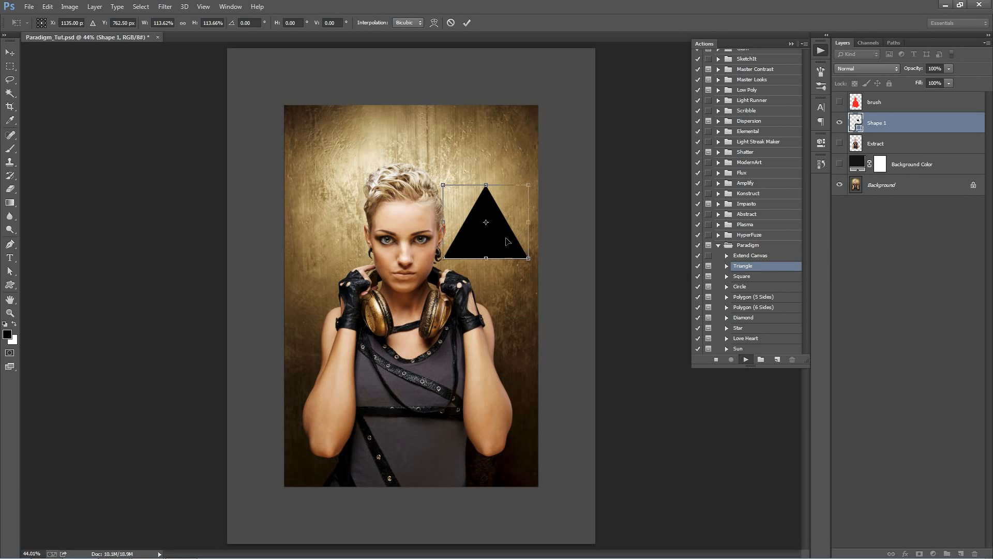
left_click_drag(507, 241, 497, 246)
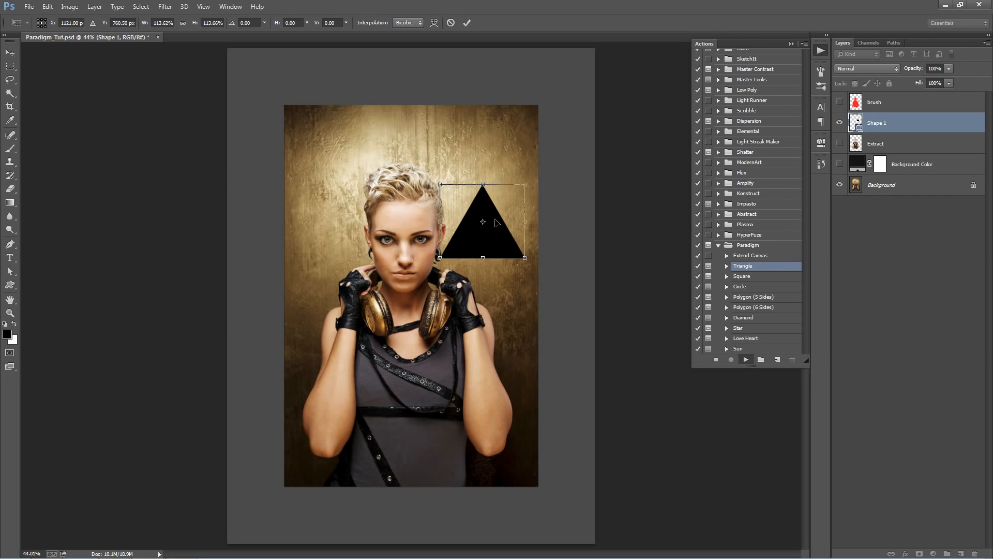
left_click_drag(492, 230, 495, 241)
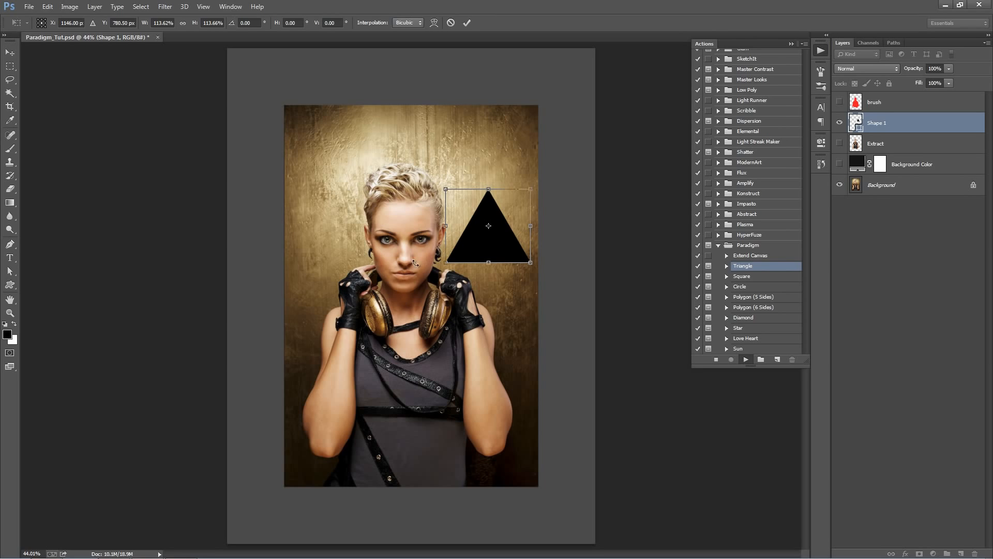
Scale the triangle proportionally about its centre, trying small and large sizes, and settle on about 106%.
left_click_drag(534, 190, 498, 219)
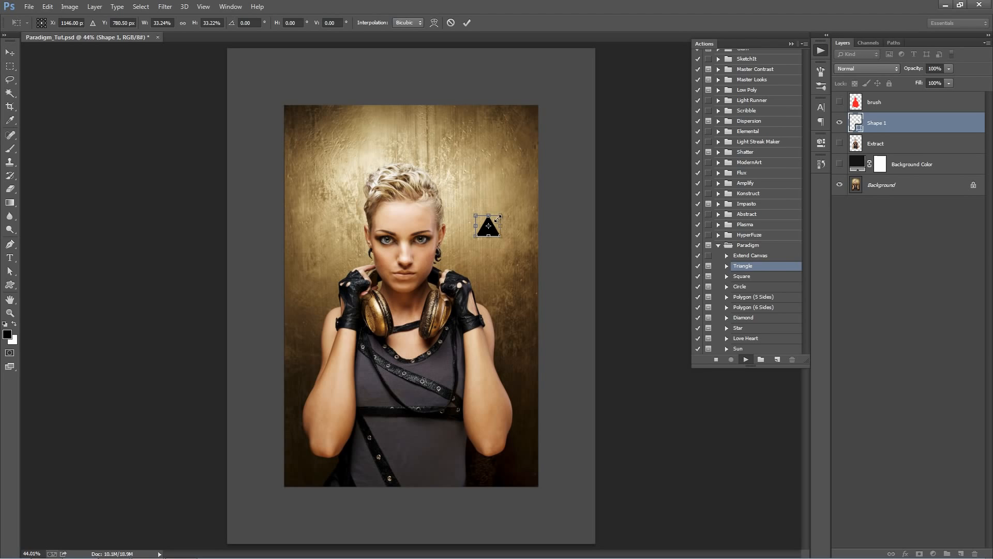
left_click_drag(501, 215, 547, 166)
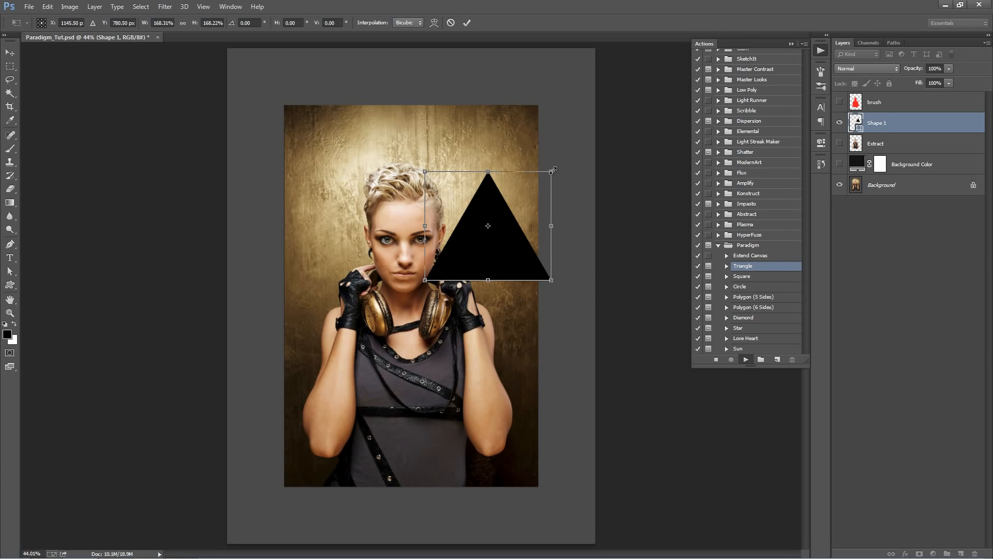
left_click_drag(554, 169, 522, 218)
left_click_drag(503, 233, 500, 228)
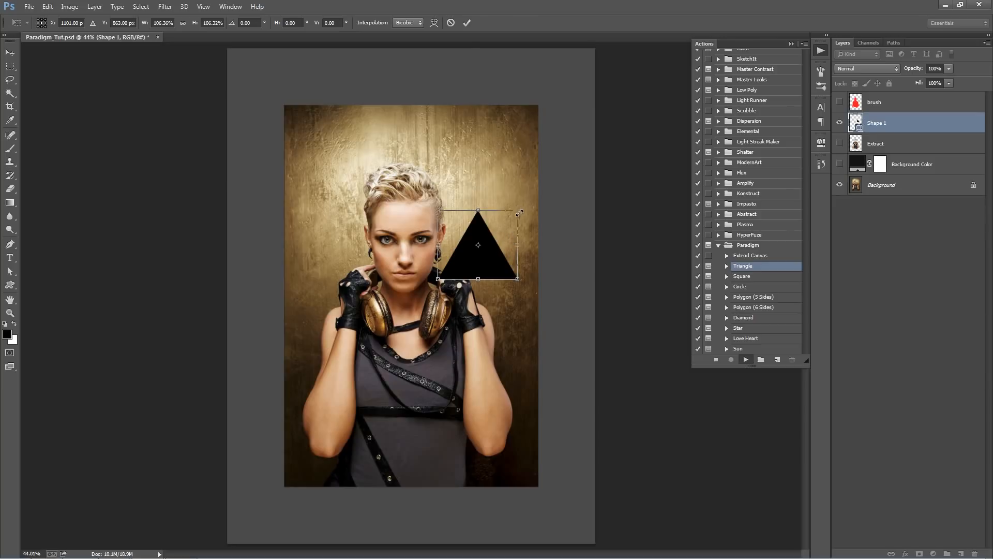
Try the triangle in several positions, settle it beside the woman's head at about X 1137 px, Y 797 px, apply the transform and collapse the Actions list.
left_click_drag(481, 236, 476, 192)
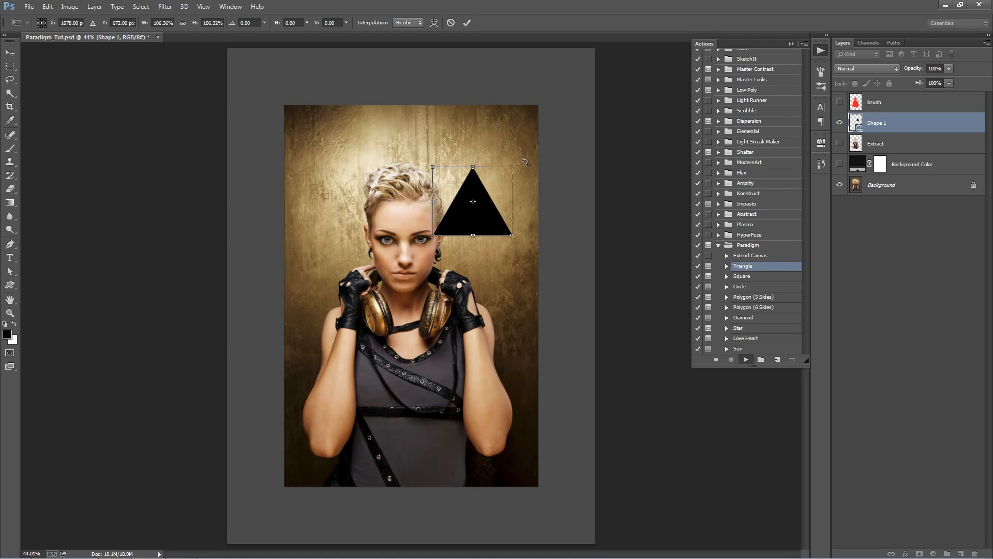
left_click_drag(525, 162, 499, 191)
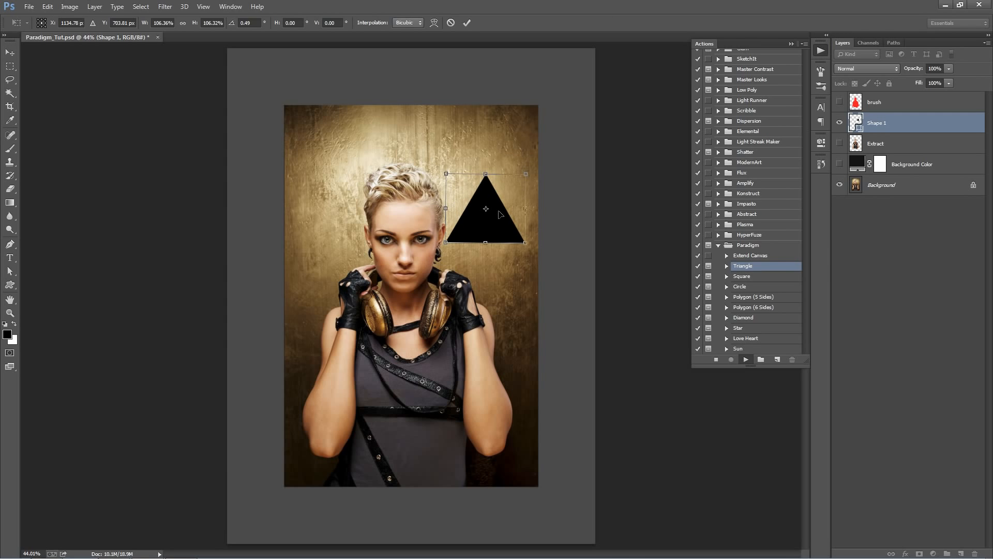
left_click_drag(501, 226, 347, 233)
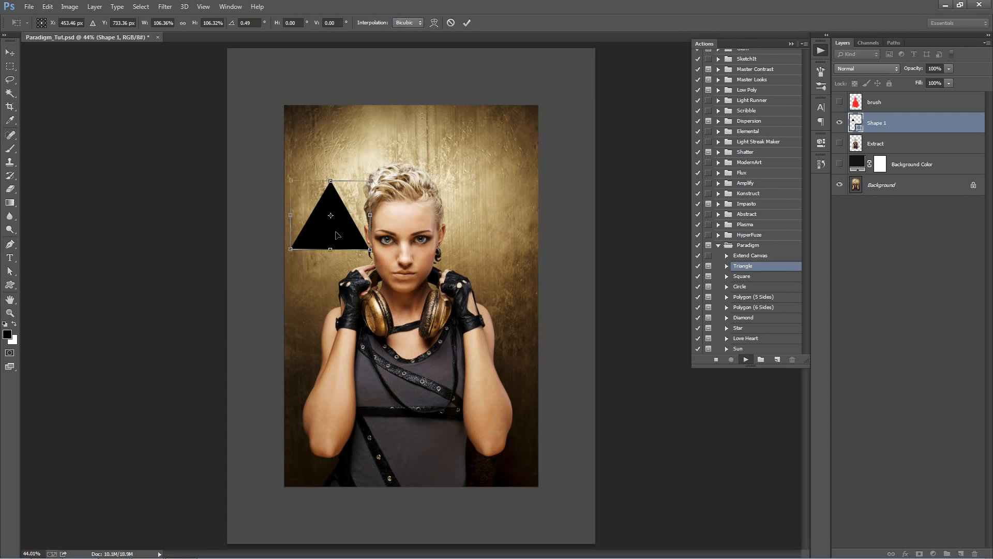
left_click_drag(332, 236, 413, 430)
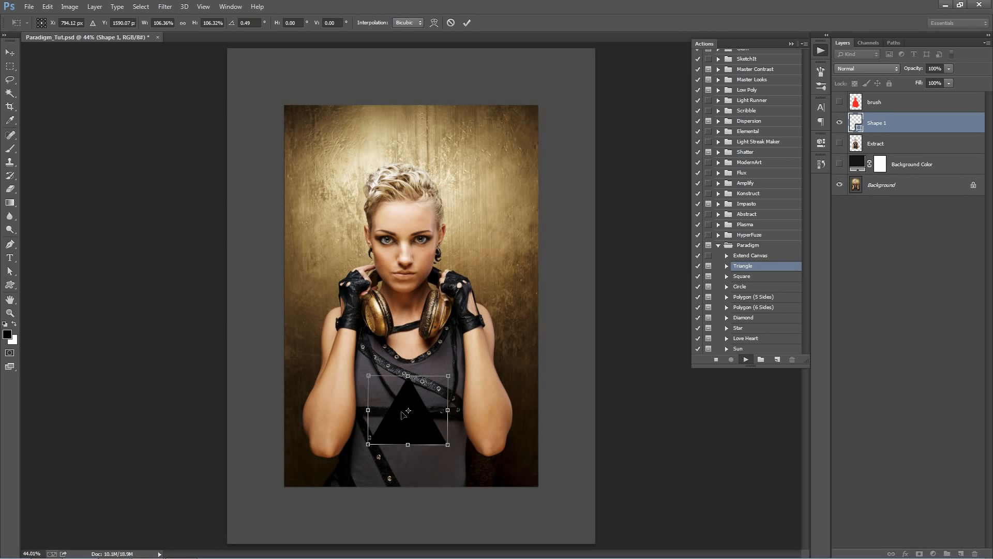
left_click_drag(409, 427, 492, 246)
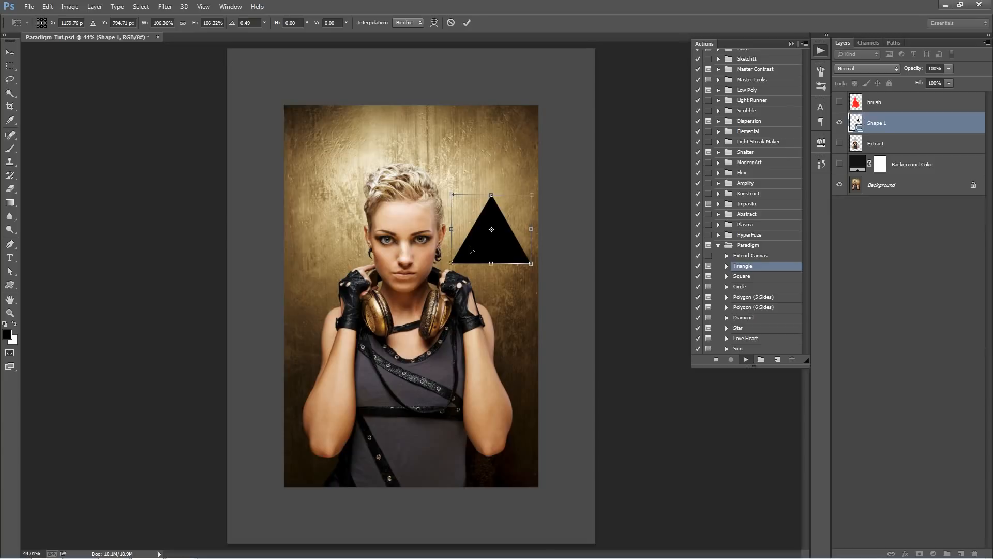
left_click_drag(477, 251, 473, 251)
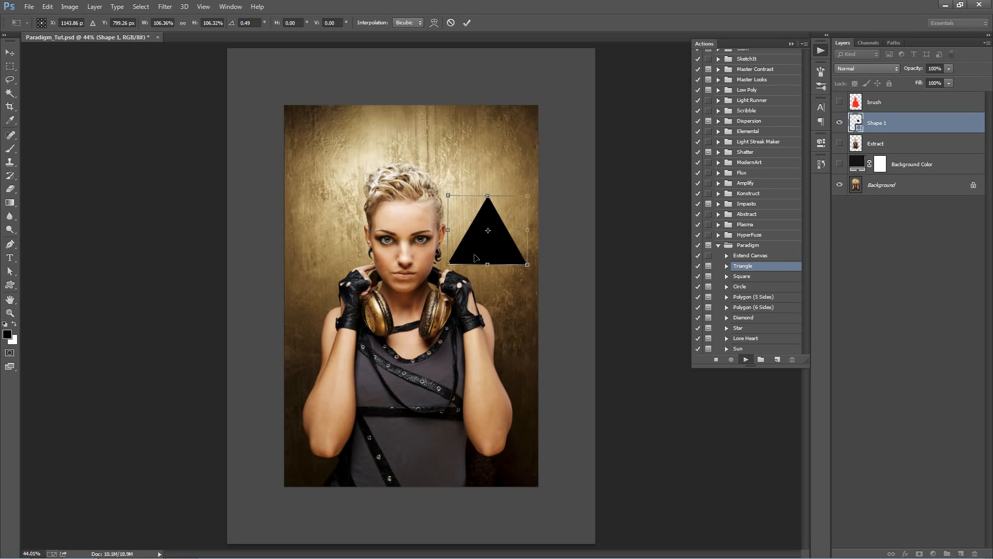
mouse_move(476, 257)
left_mouse_down()
mouse_move(421, 230)
mouse_move(401, 274)
mouse_move(475, 255)
left_mouse_up()
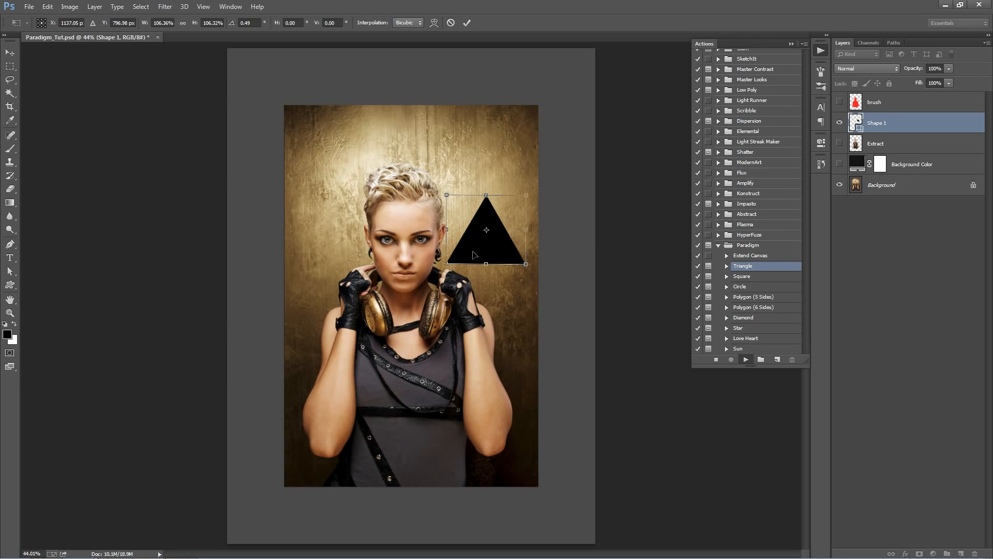
key("Return")
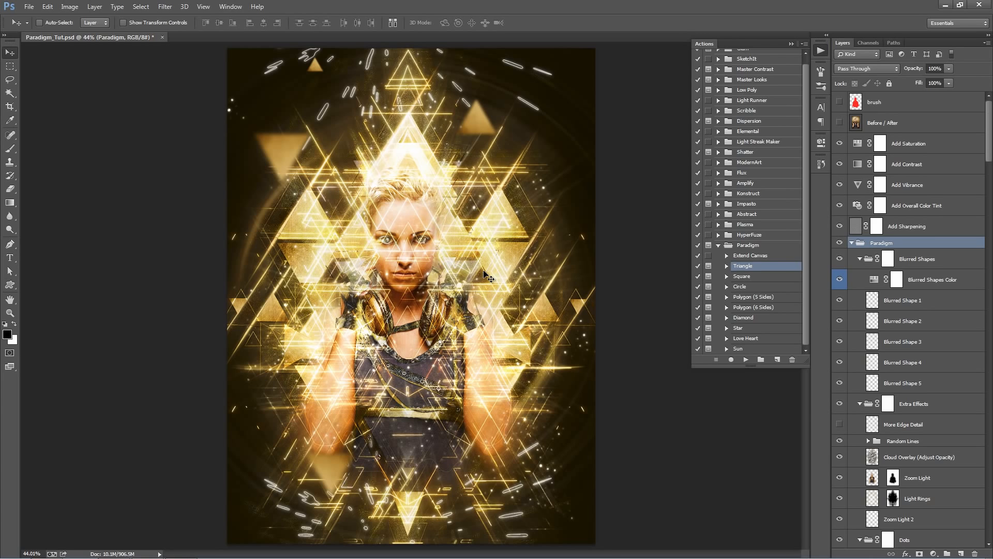
left_click(791, 43)
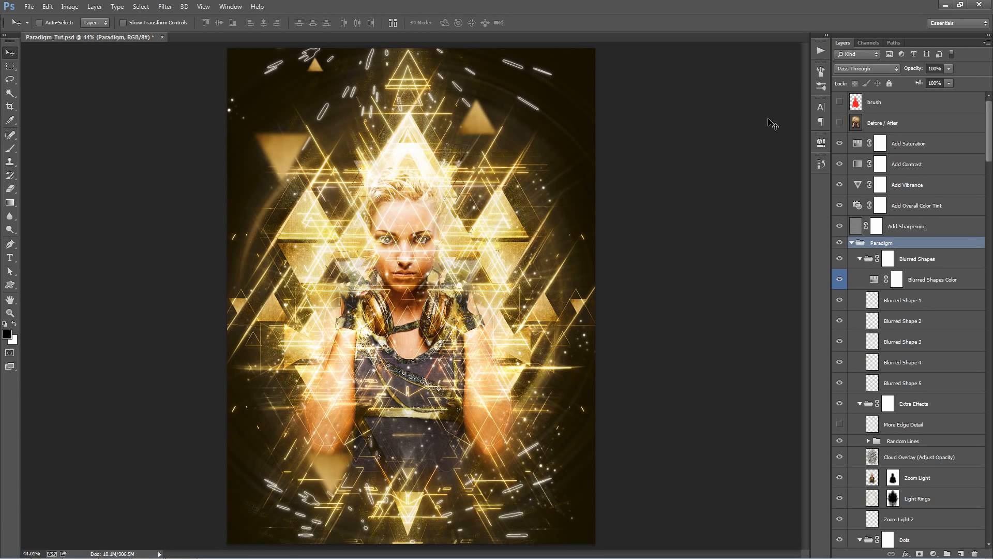
In the original Paradigm_Tut.psd, select the brush layer and play the Paradigm set's Extend Canvas action.
left_click(822, 51)
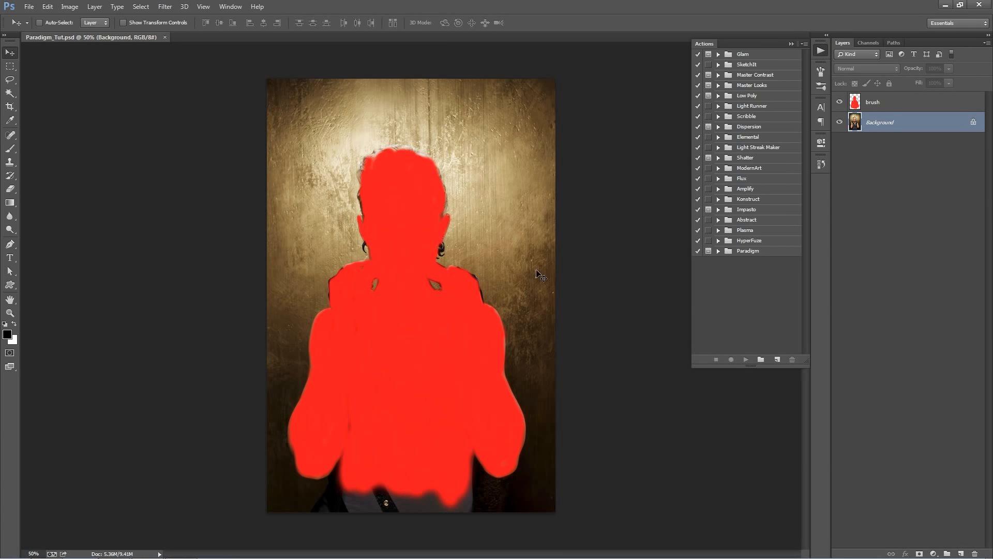
left_click(888, 107)
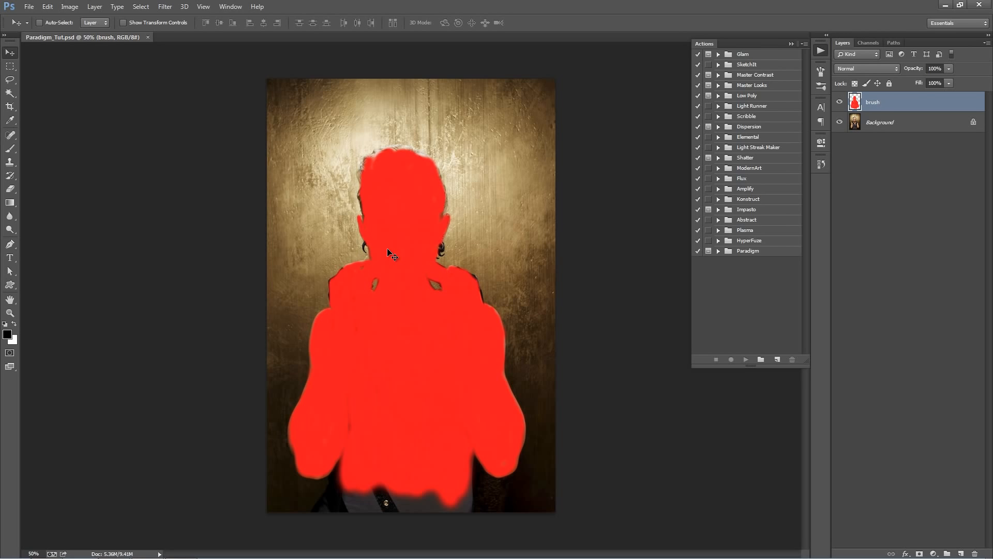
left_click(774, 253)
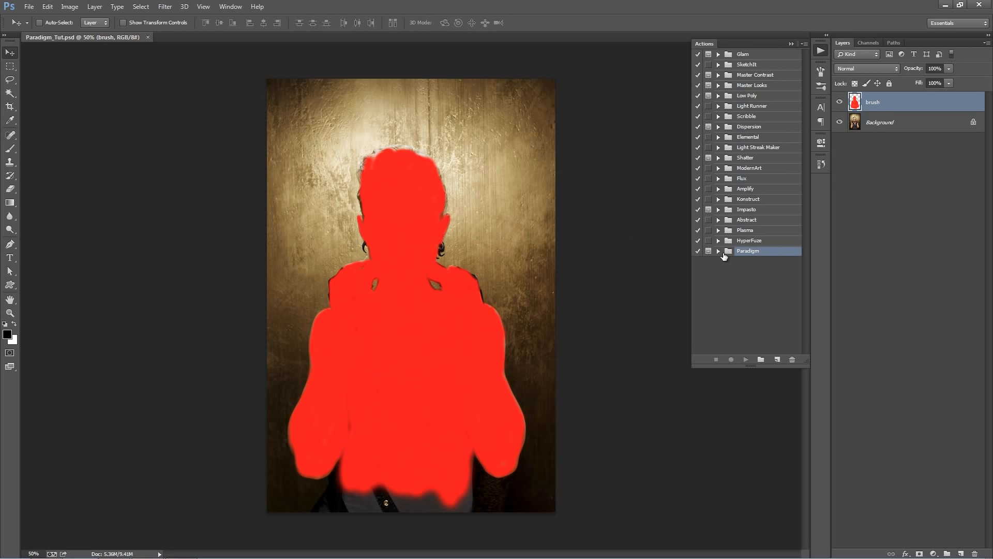
left_click(718, 251)
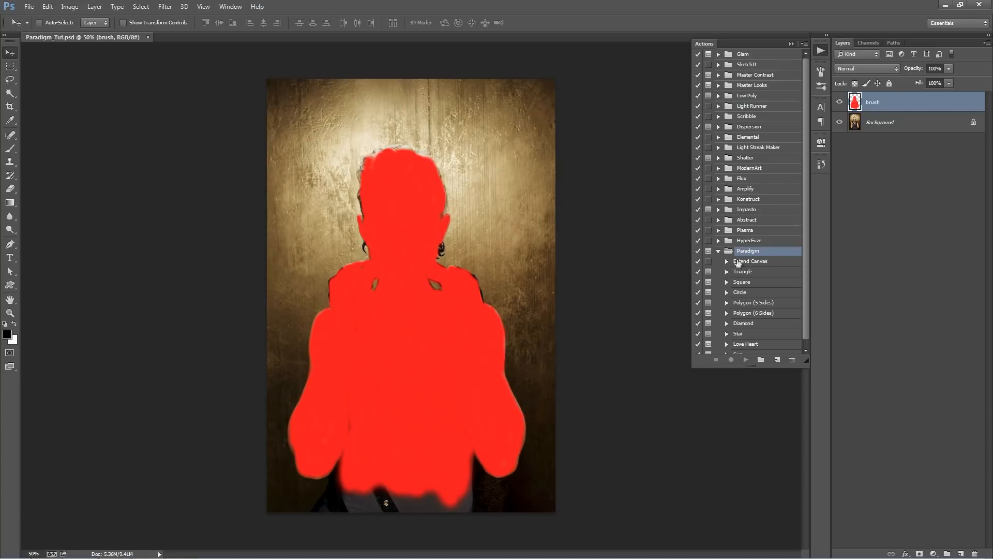
left_click(766, 263)
left_click(746, 360)
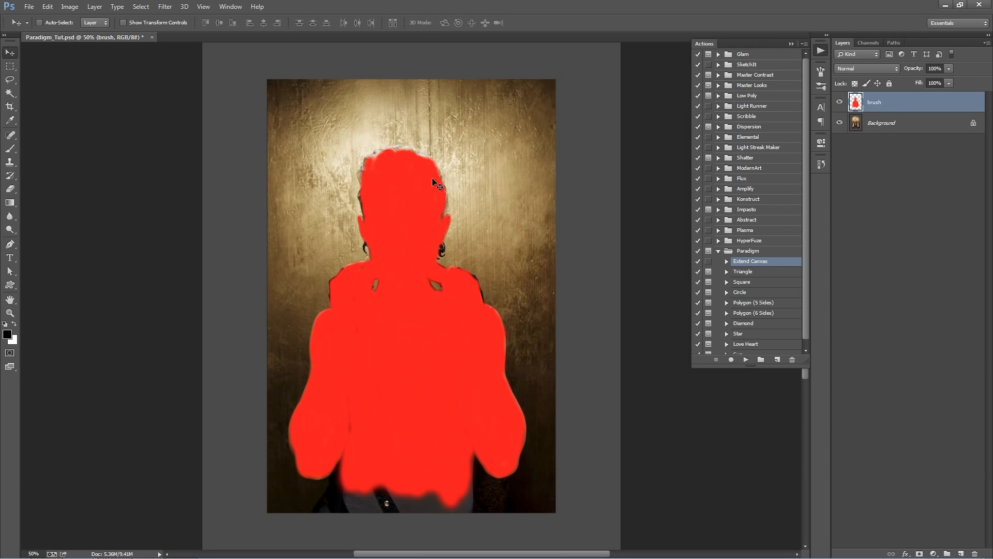
Place Pattern.jpg as an embedded image on the extended canvas.
left_click(27, 10)
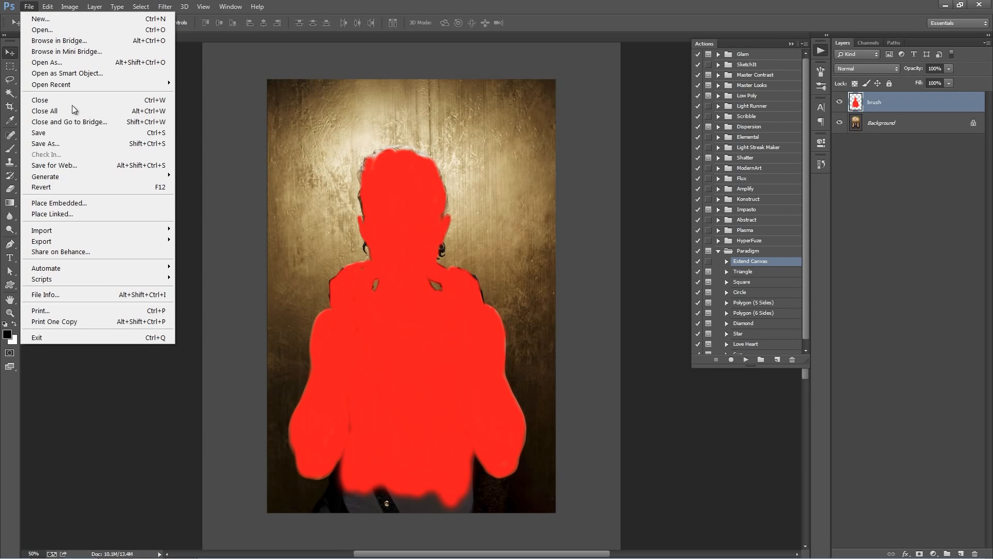
left_click(85, 202)
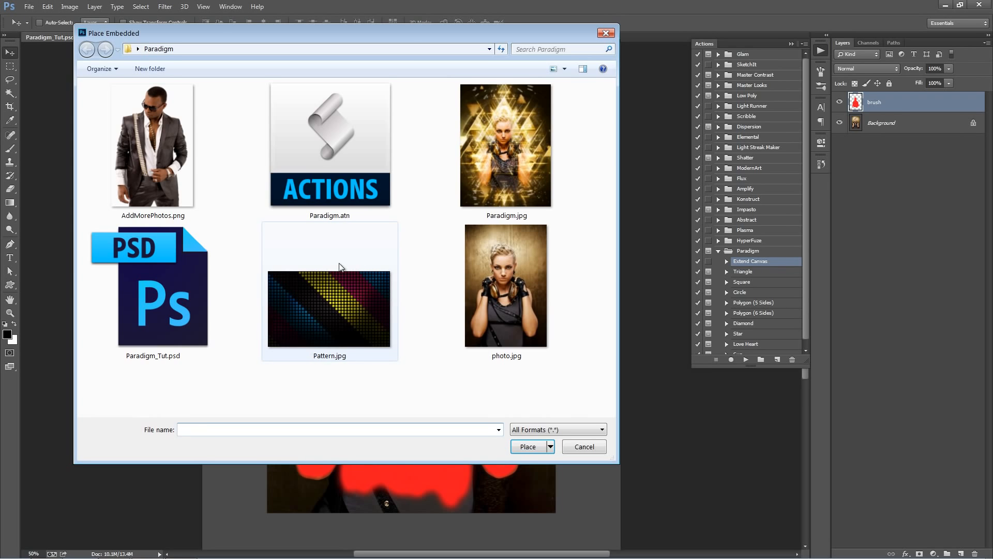
left_click(356, 316)
double_click(355, 316)
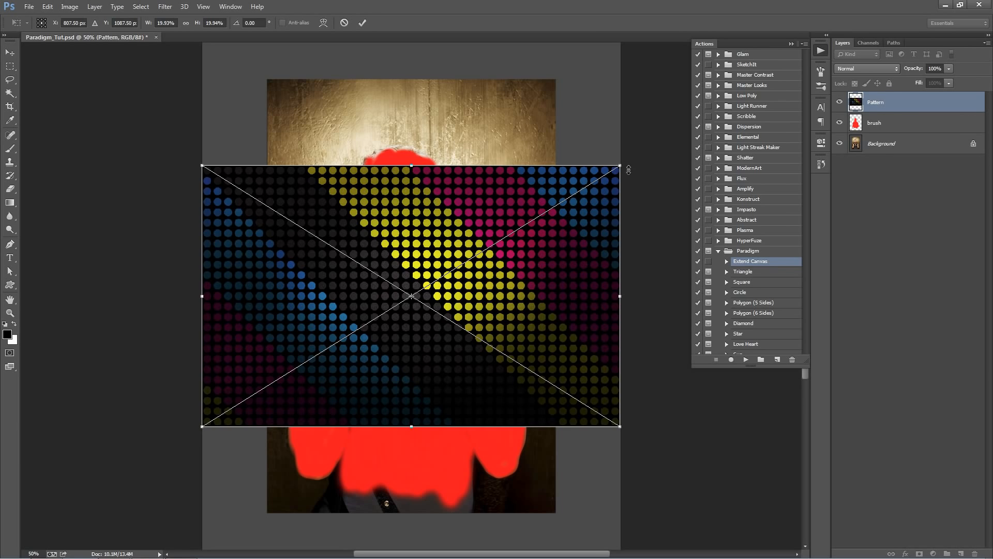
Rotate the dotted pattern to -90°, scale it to about 9.90%, move it into the canvas's upper-left corner and apply the transform.
left_click_drag(622, 166, 214, 204)
left_click_drag(269, 326, 234, 110)
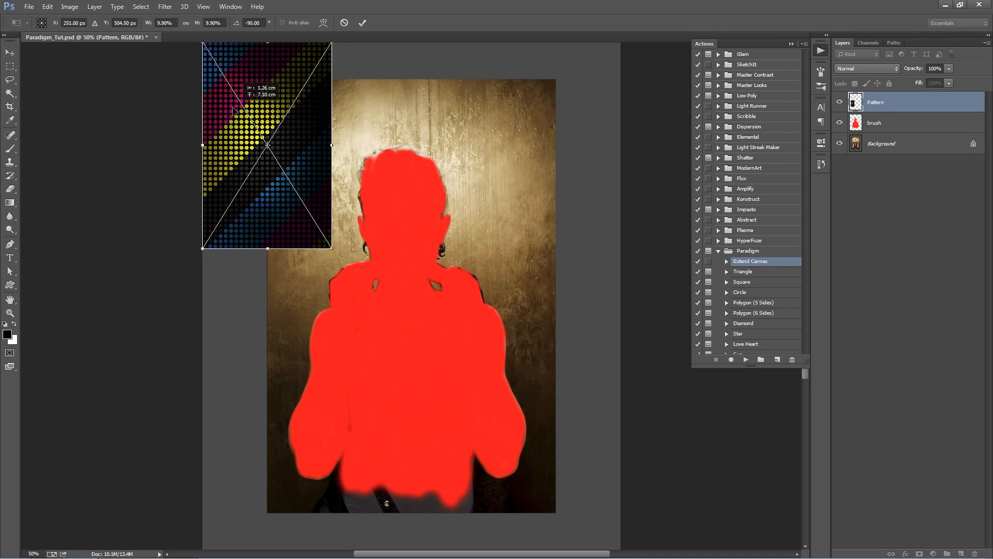
key("Return")
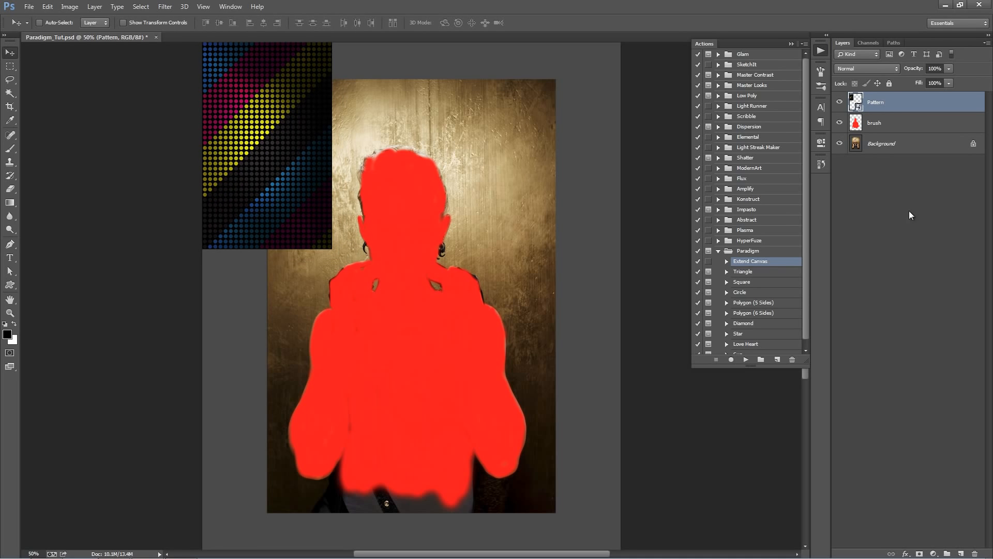
Move the Pattern layer beneath the brush layer and merge it down into the Background layer.
left_click_drag(889, 109, 892, 133)
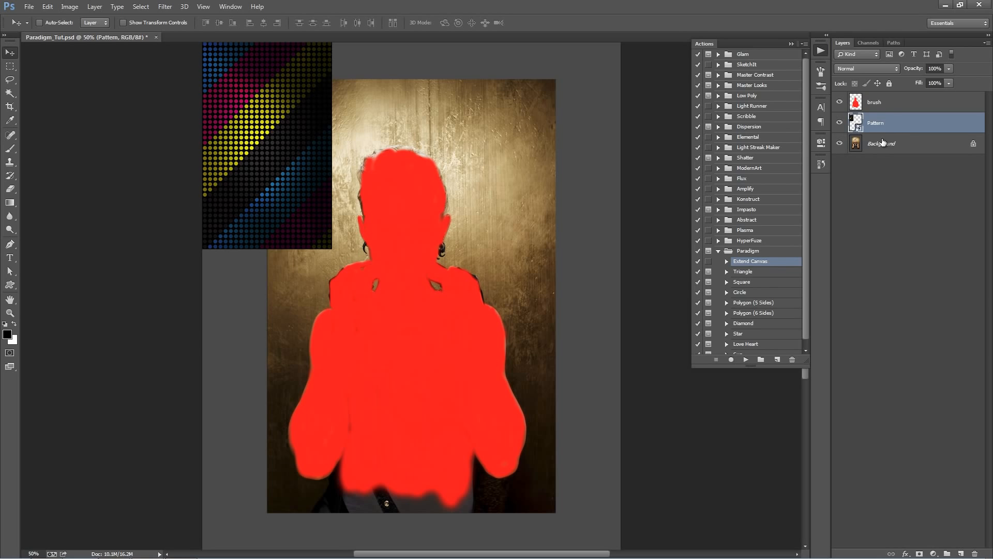
key("ctrl+e")
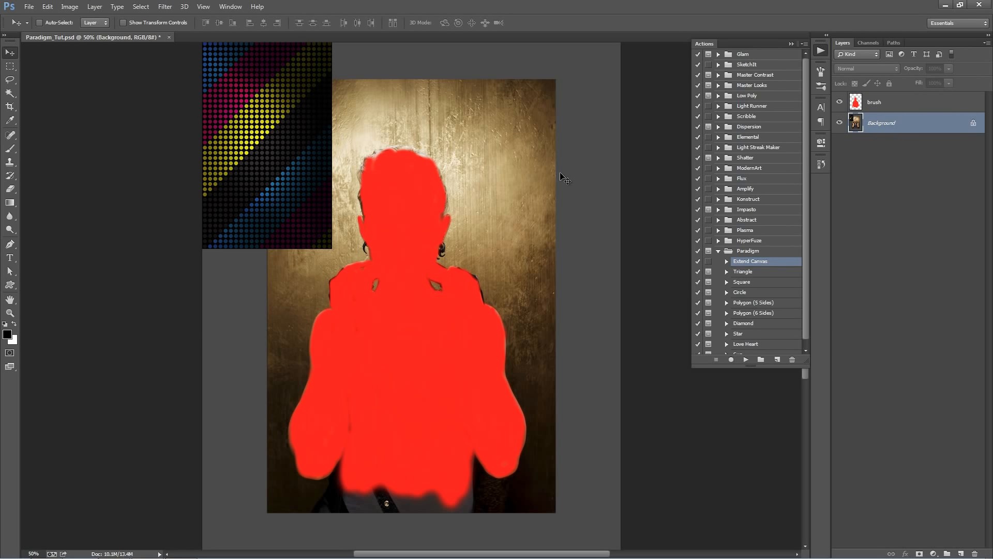
Play the Paradigm set's Triangle action, apply the triangle over the dotted pattern at about X 208 px, Y 446.5 px, and collapse the Actions list.
scroll(745, 259, "down", 1)
left_click(778, 266)
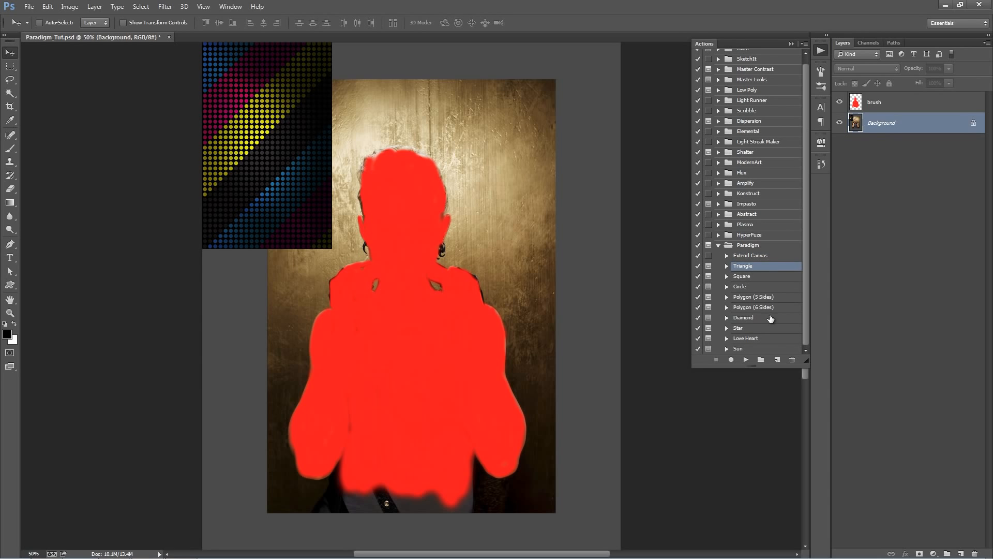
left_click(747, 360)
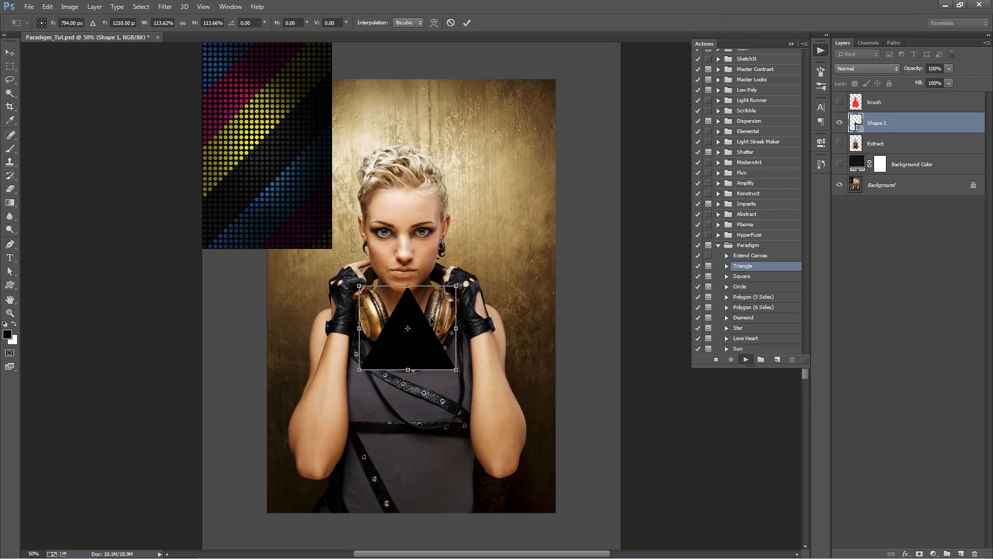
left_click_drag(429, 325, 278, 132)
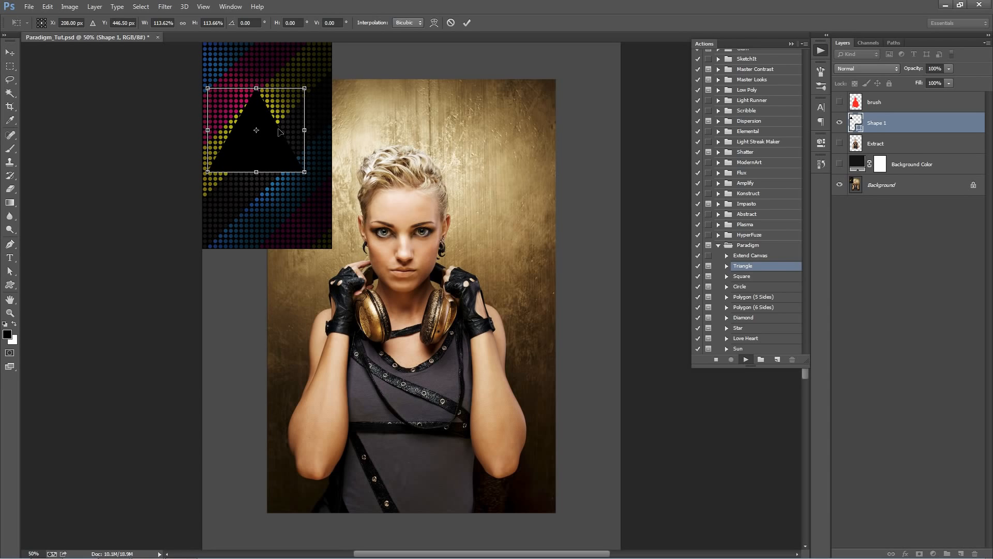
key("Return")
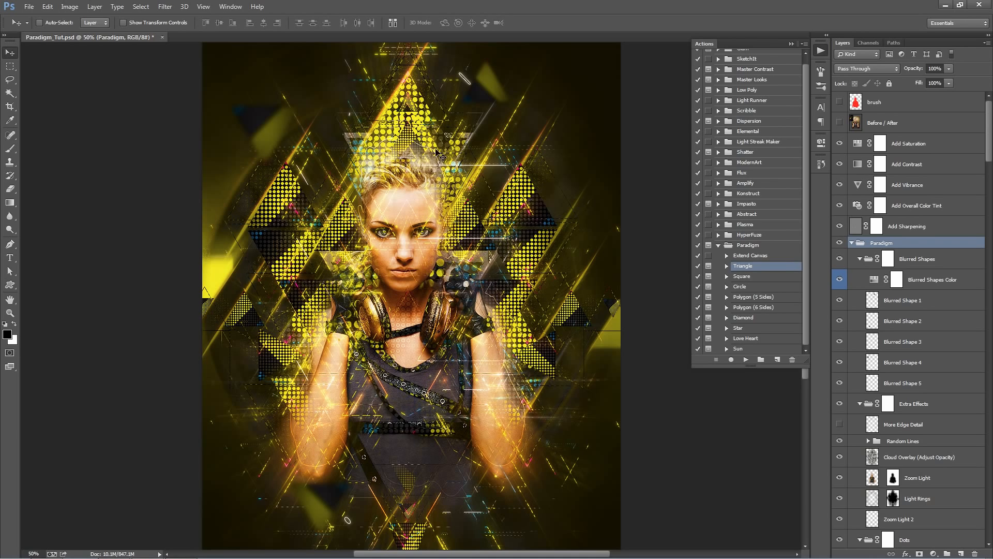
left_click(790, 45)
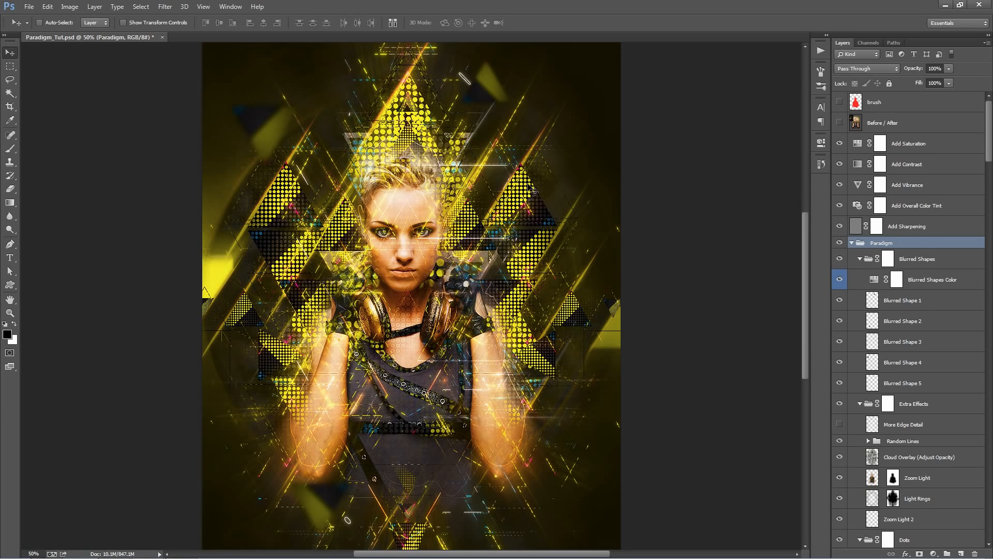
Review the nested groups inside the Paradigm layer group and leave the group collapsed.
mouse_move(992, 123)
left_mouse_down()
mouse_move(992, 399)
mouse_move(992, 123)
left_mouse_up()
left_click(852, 243)
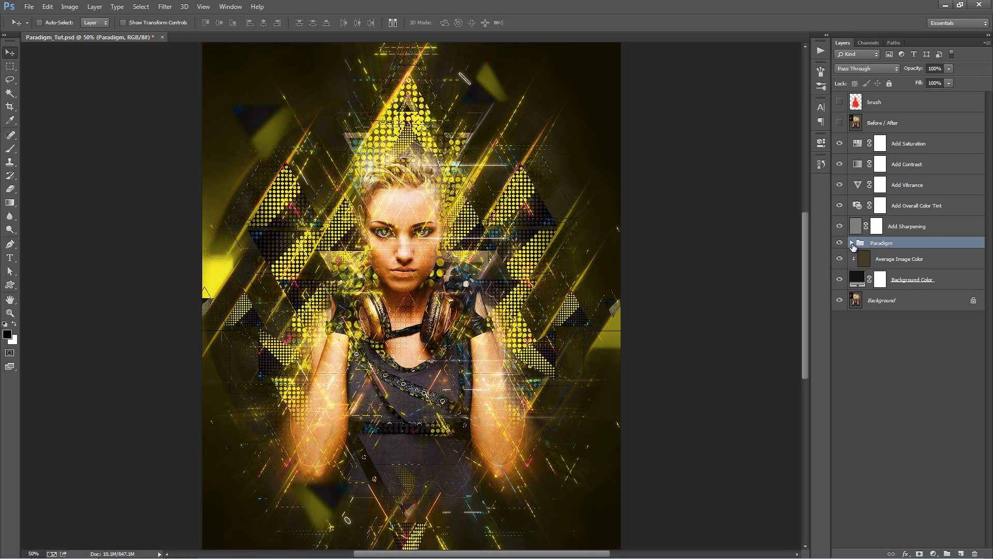
left_click(852, 243)
scroll(907, 362, "down", 2)
scroll(907, 398, "up", 2)
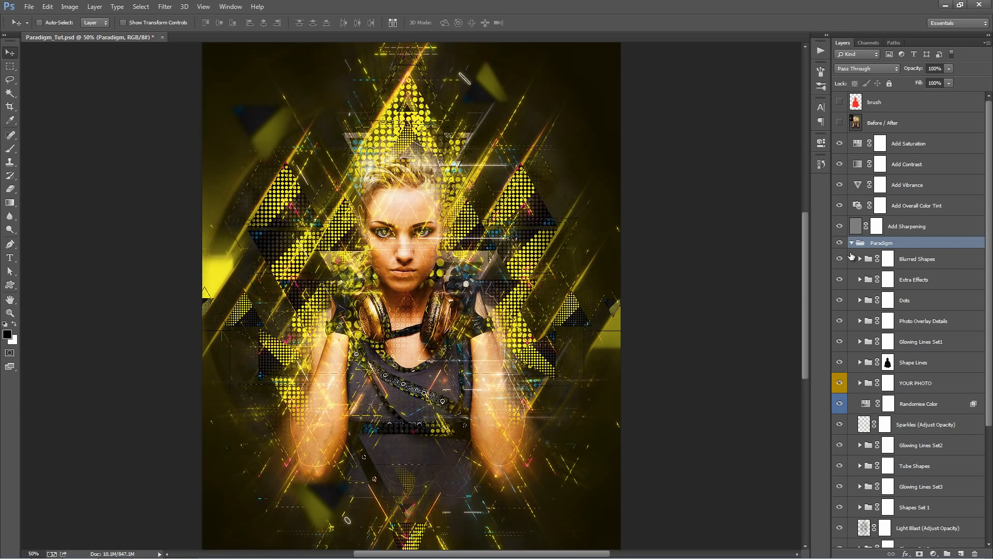
left_click(852, 243)
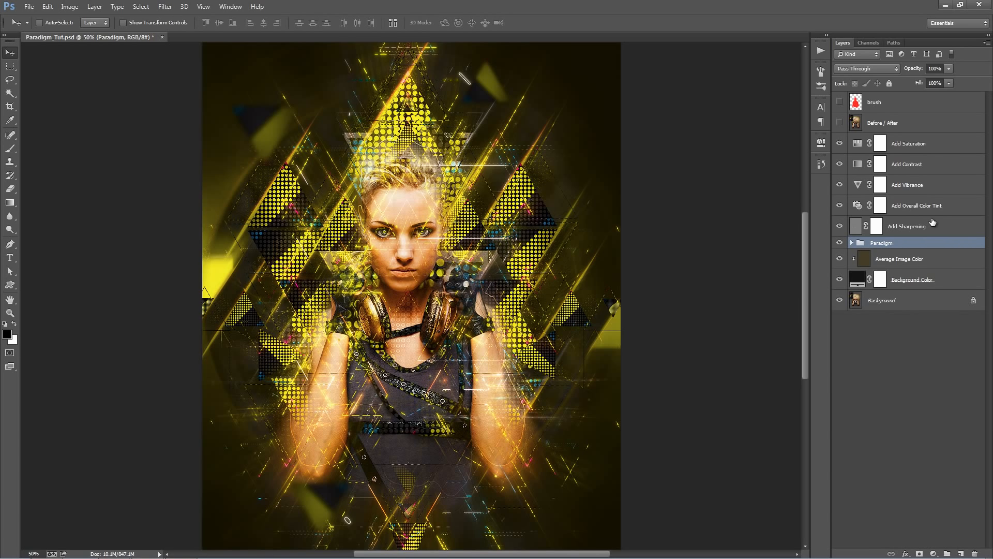
Show the brush layer and try deleting every effect layer from Before / After down to Background Color.
left_click(887, 107)
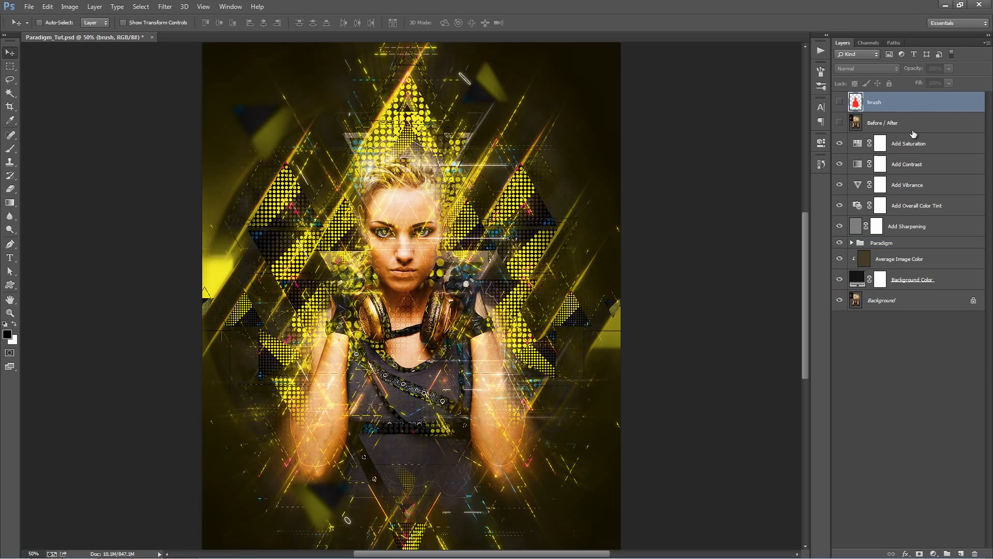
left_click(840, 102)
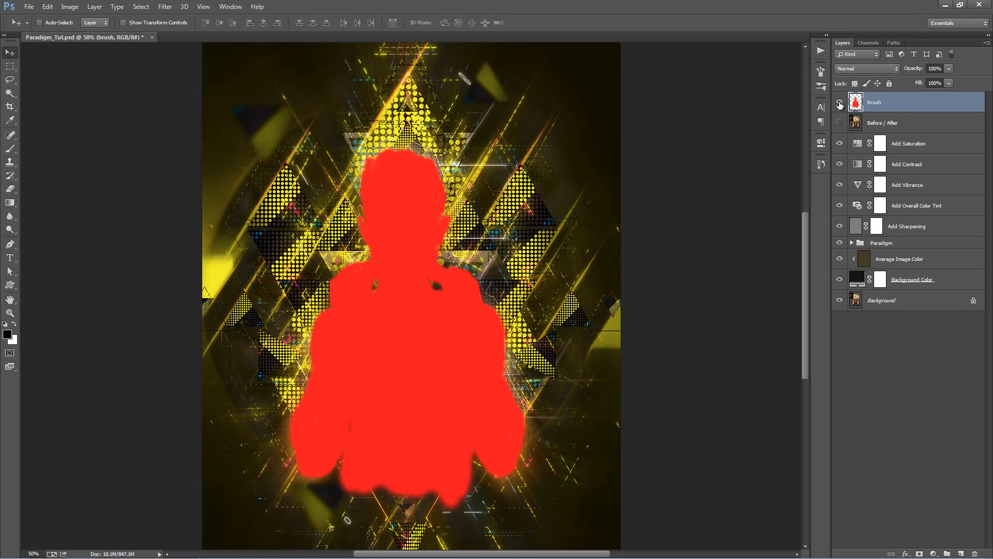
left_click(905, 124)
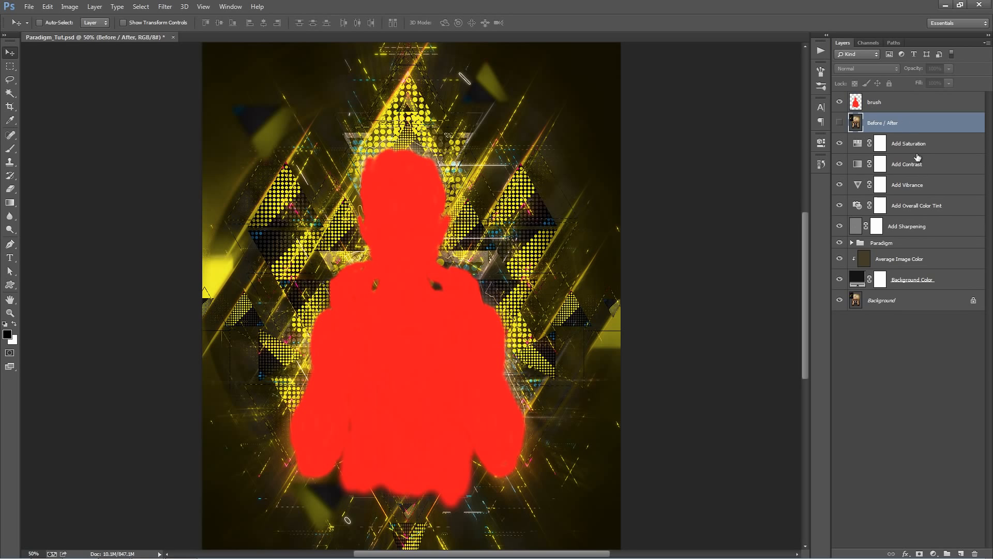
left_click(929, 278, "shift")
key("Delete")
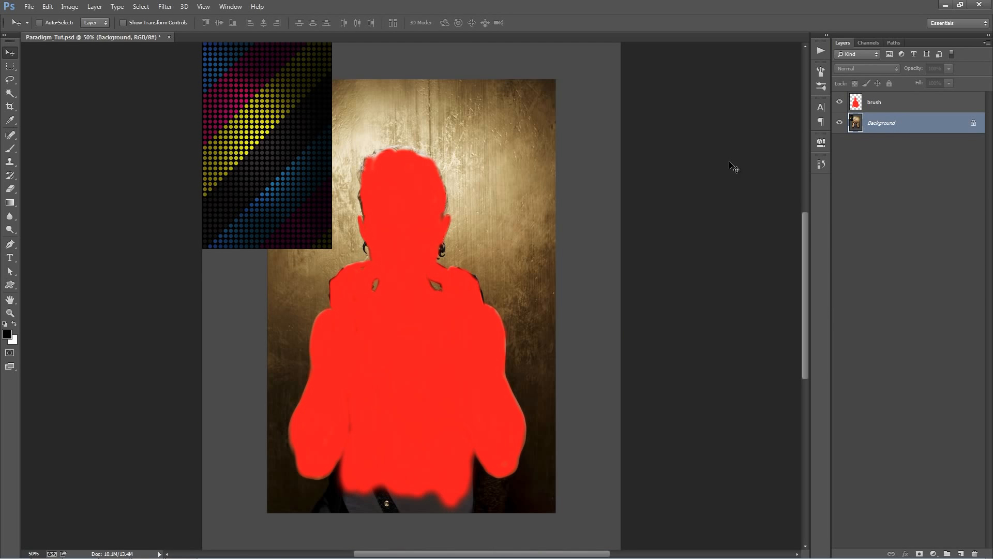
Undo the deletion of the effect layers and hide the brush layer.
key("ctrl+z")
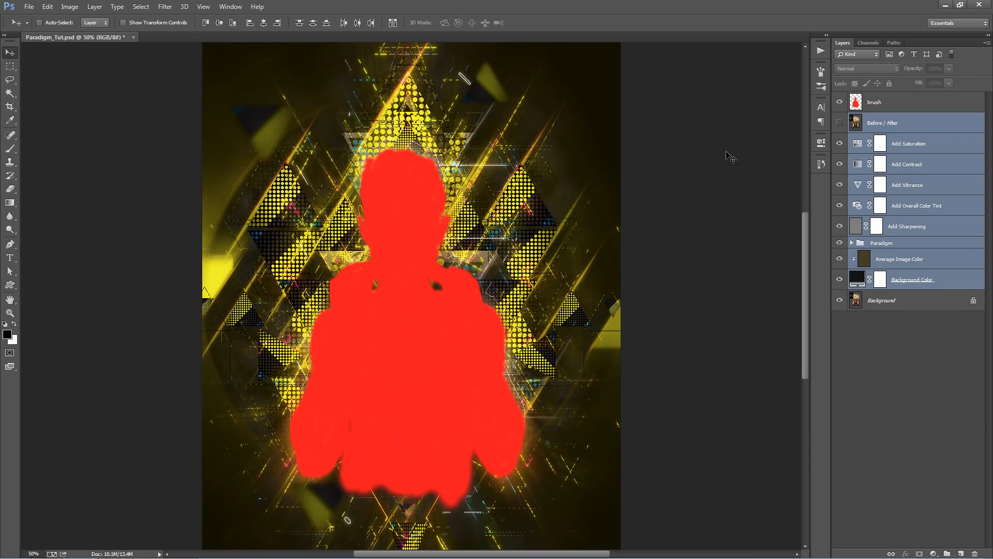
left_click(865, 105)
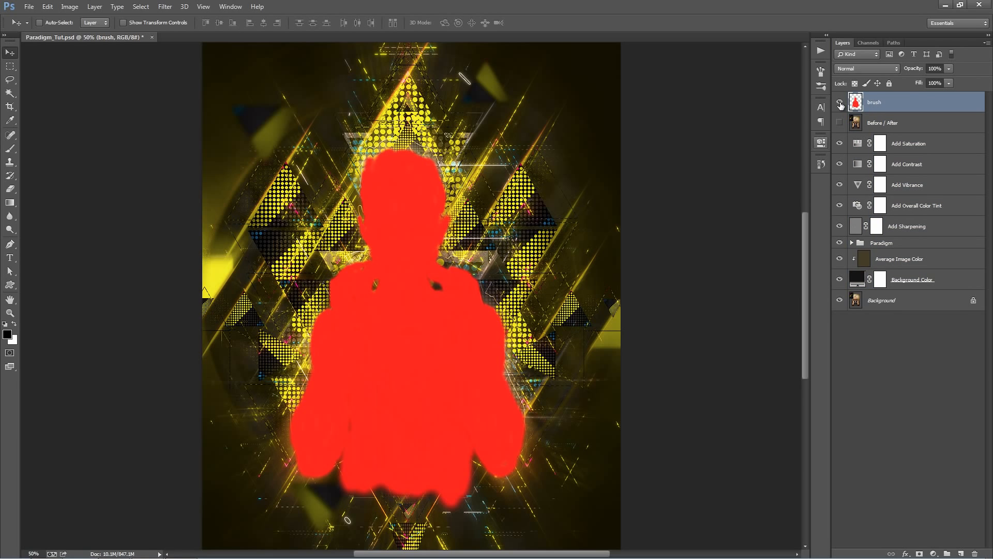
left_click(841, 103)
Show and hide the Before / After layer to compare the original photo with the finished effect.
left_click(845, 123)
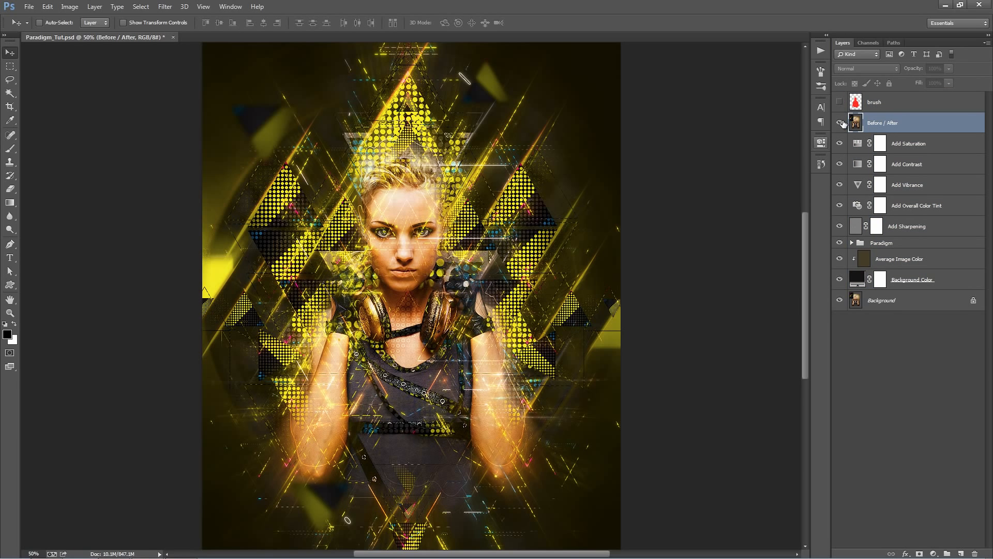
left_click(841, 123)
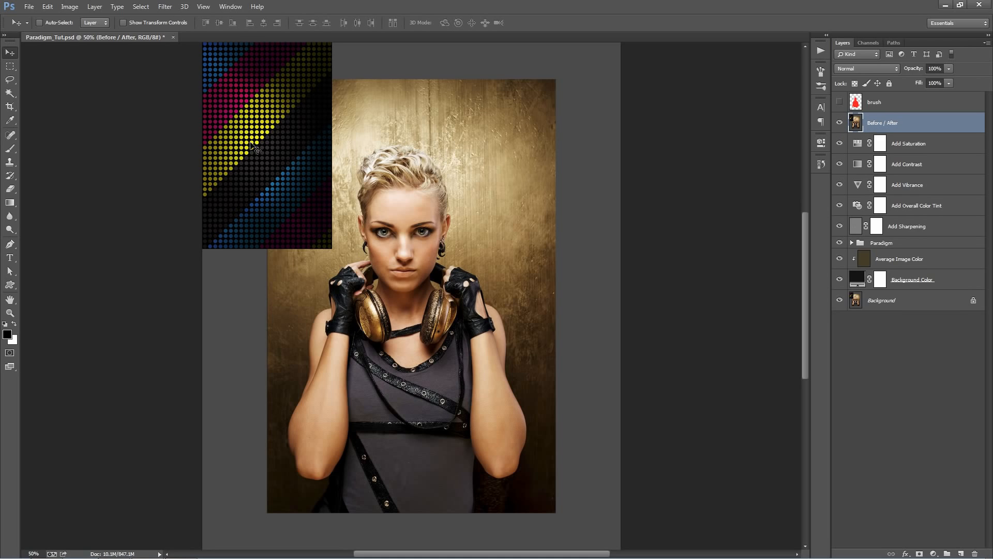
left_click(840, 122)
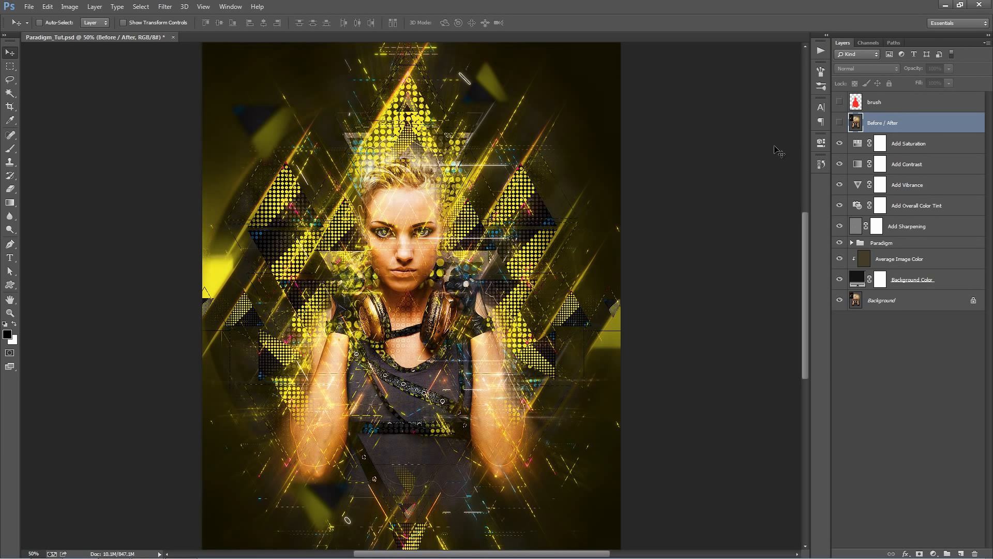
Open the Add Saturation layer's Hue/Saturation settings and try small changes to the Master saturation.
left_click(937, 143)
left_click(936, 228, "shift")
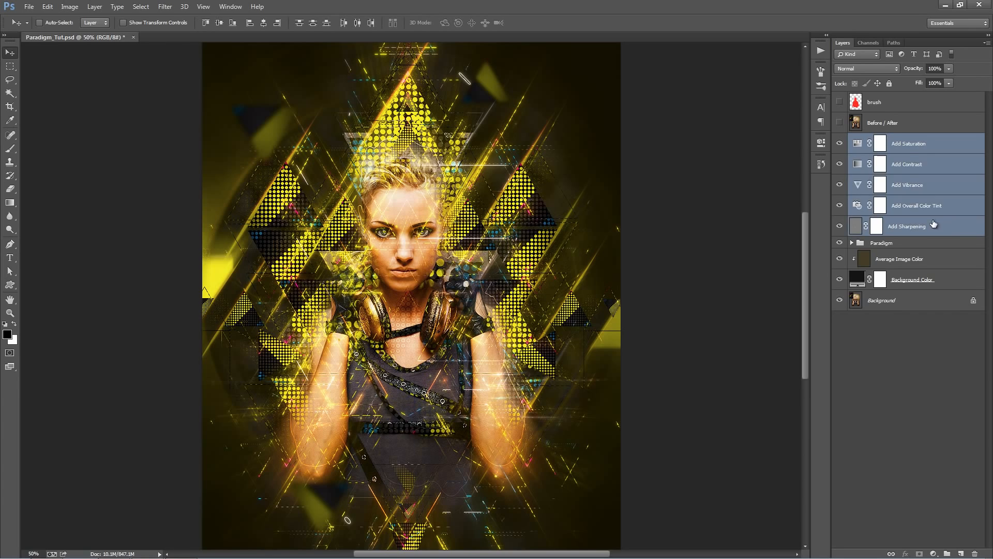
left_click(880, 144)
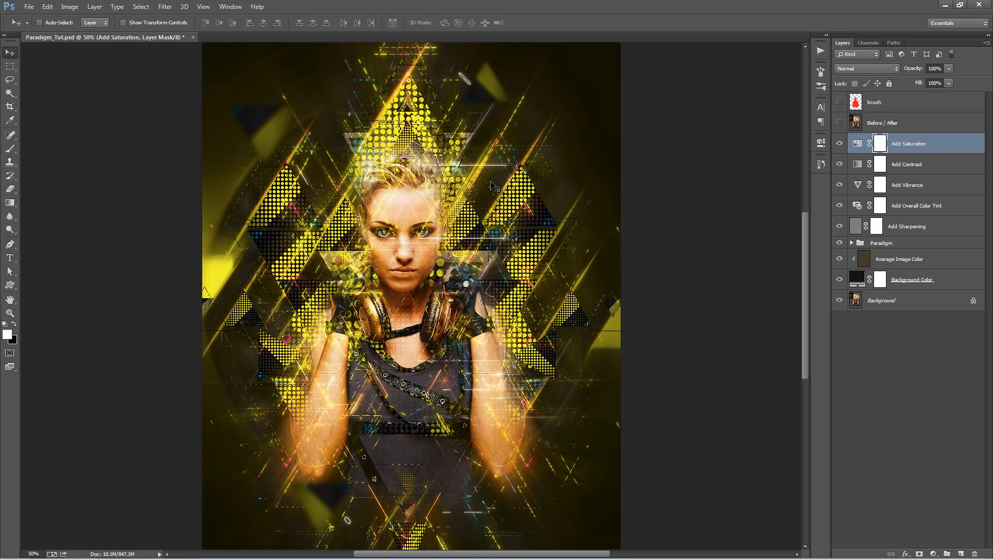
double_click(857, 143)
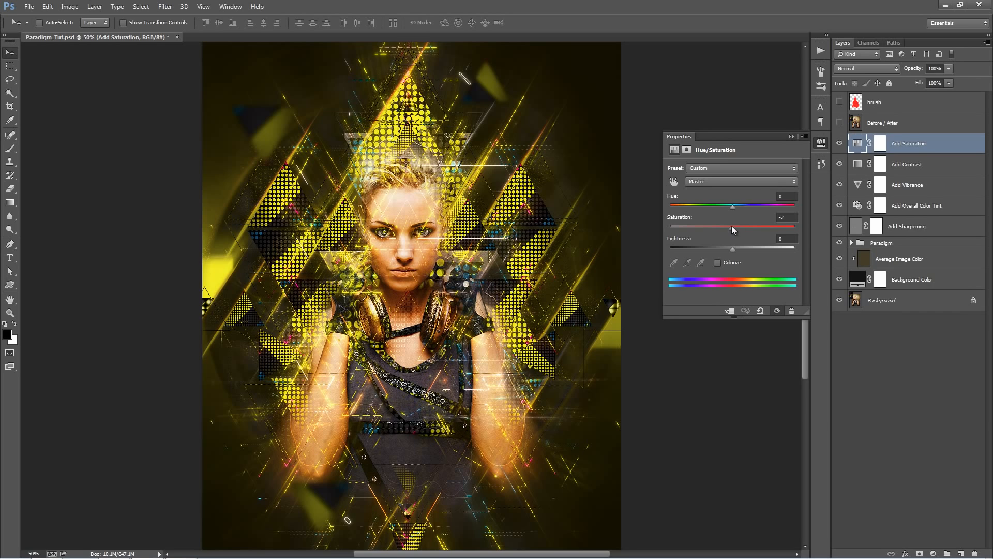
mouse_move(732, 225)
left_mouse_down()
mouse_move(747, 227)
mouse_move(734, 225)
left_mouse_up()
Switch the Hue/Saturation adjustment to the Yellows range, try shifting its hue and close the settings.
left_click(723, 181)
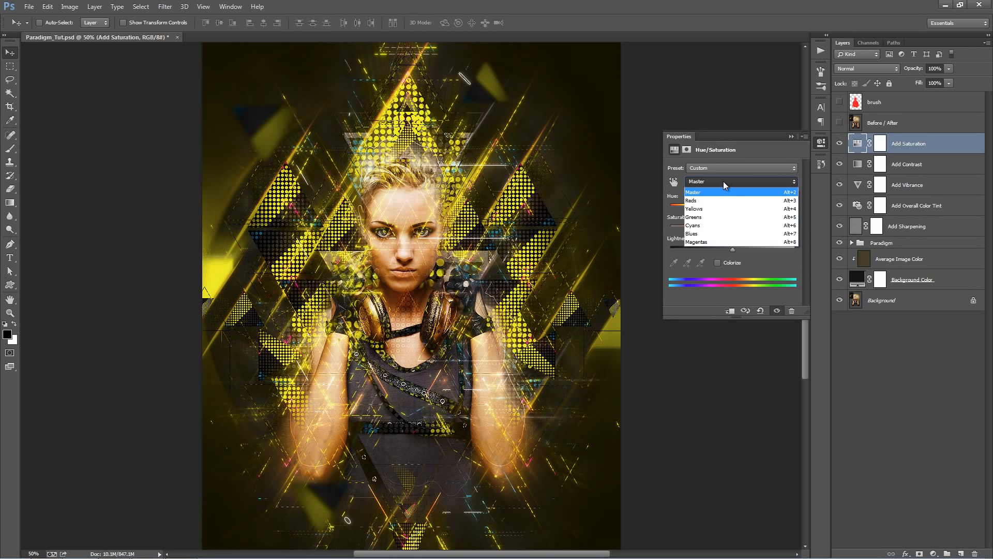
left_click(760, 209)
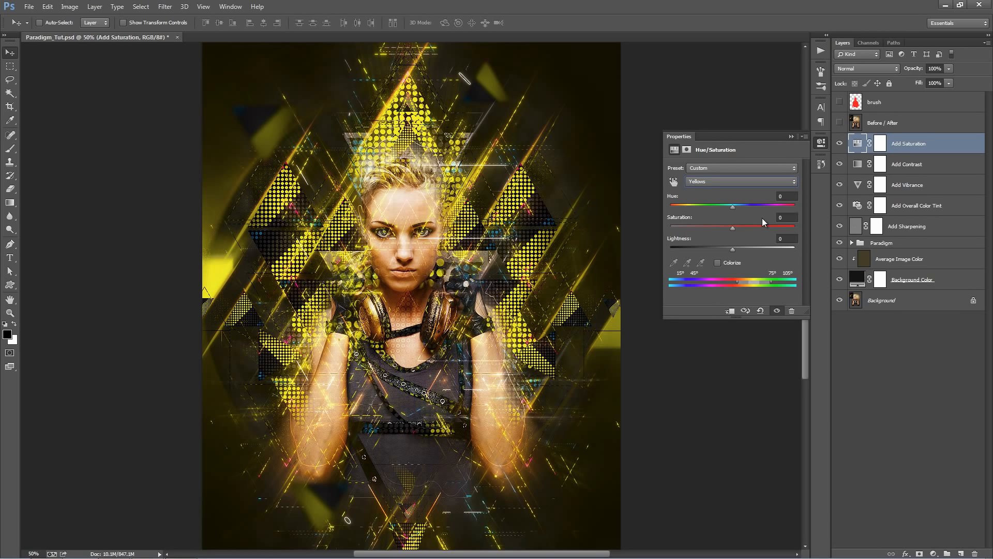
mouse_move(735, 205)
left_mouse_down()
mouse_move(750, 207)
mouse_move(708, 202)
mouse_move(731, 207)
left_mouse_up()
left_click(791, 137)
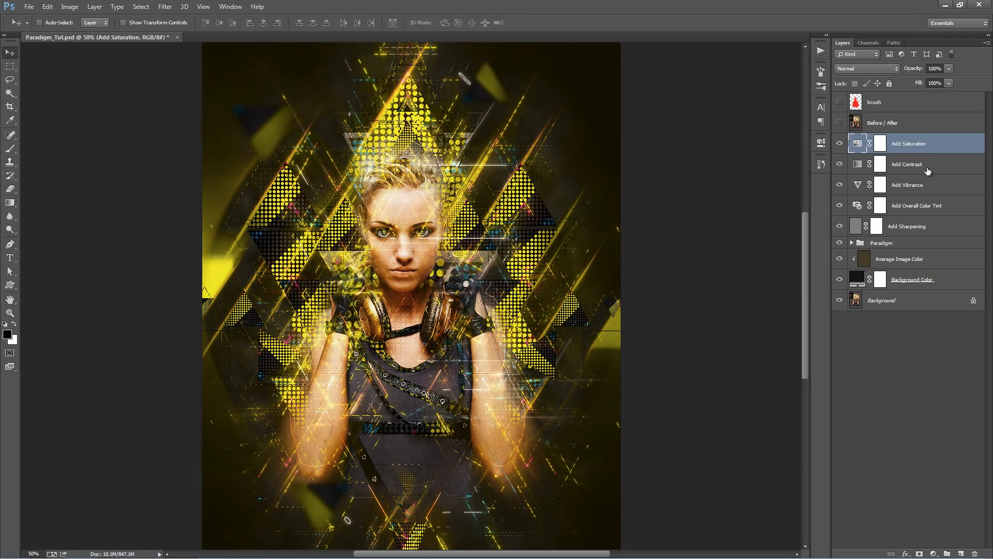
Try the Add Contrast layer at 100% opacity and settle on 55%.
left_click(906, 166)
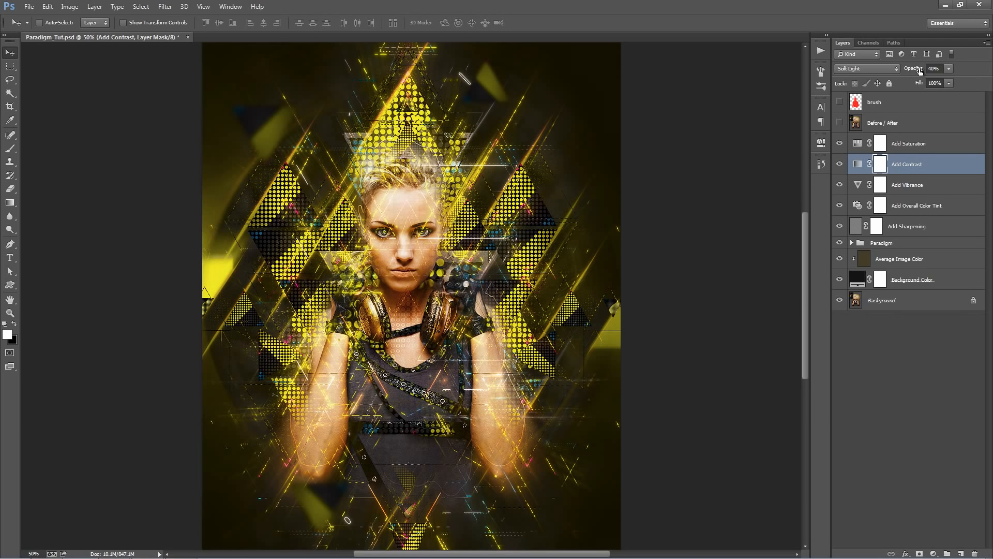
left_click_drag(907, 71, 990, 81)
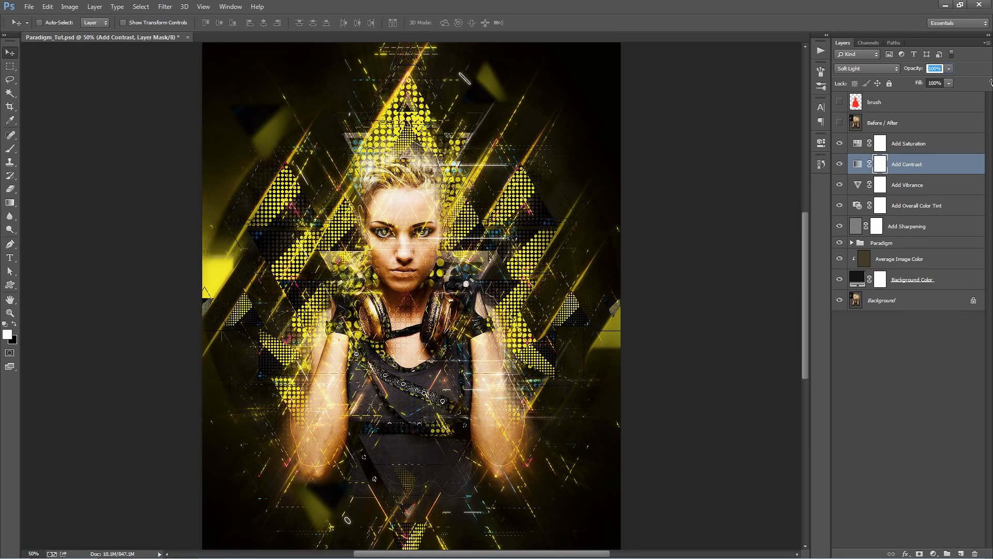
left_click_drag(990, 82, 391, 116)
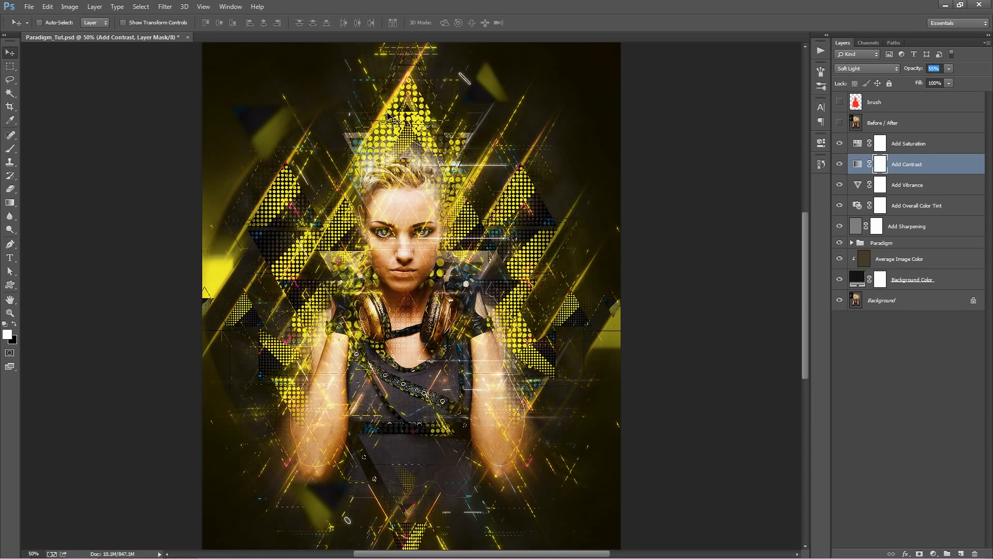
Adjust the Add Vibrance layer, trying saturation +100 before setting saturation to +16 and vibrance to +55, and close its settings.
left_click(939, 185)
left_click(857, 186)
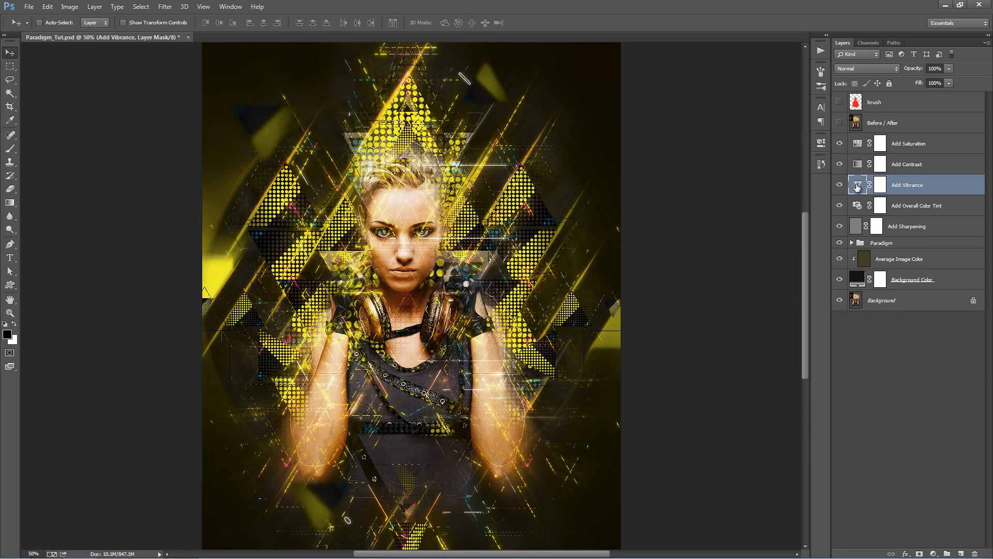
double_click(857, 186)
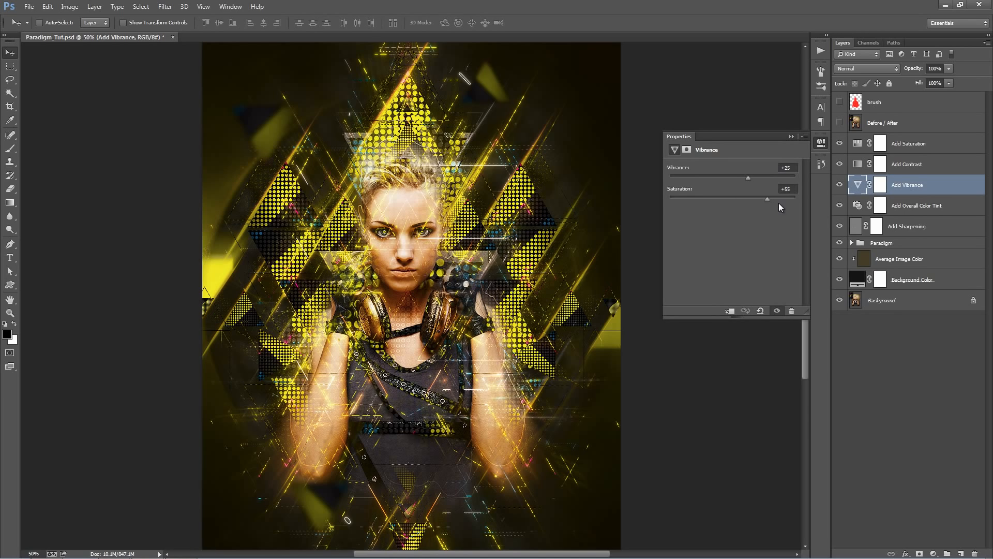
left_click_drag(781, 204, 826, 205)
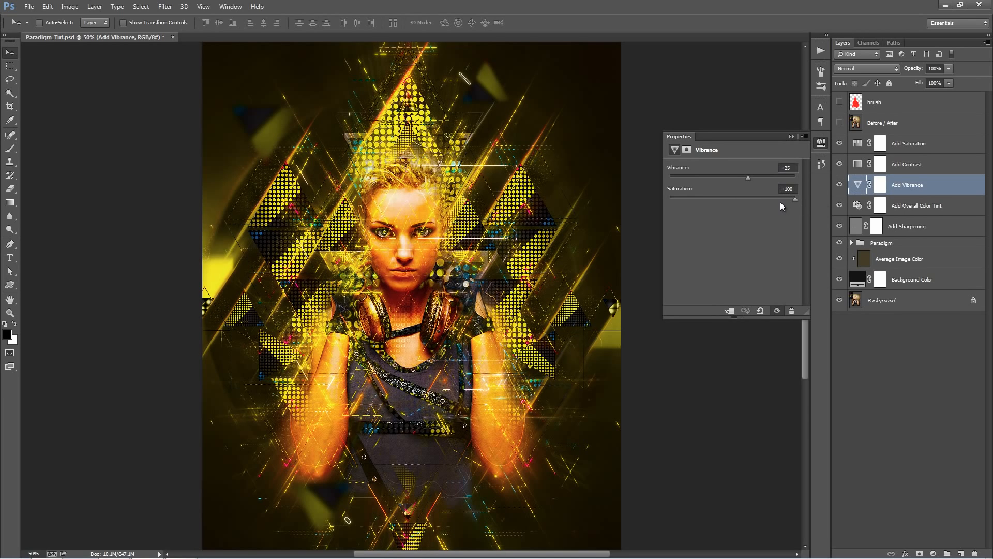
mouse_move(741, 199)
left_mouse_down()
mouse_move(716, 196)
mouse_move(743, 199)
left_mouse_up()
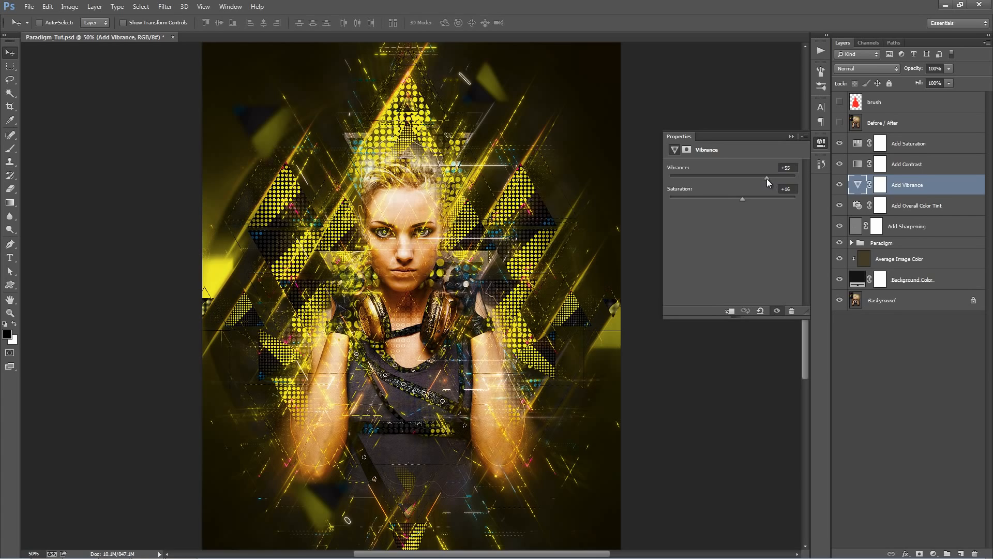
left_click(793, 138)
Open the Add Overall Color Tint layer's Photo Filter settings and raise the density to 62%.
left_click(906, 207)
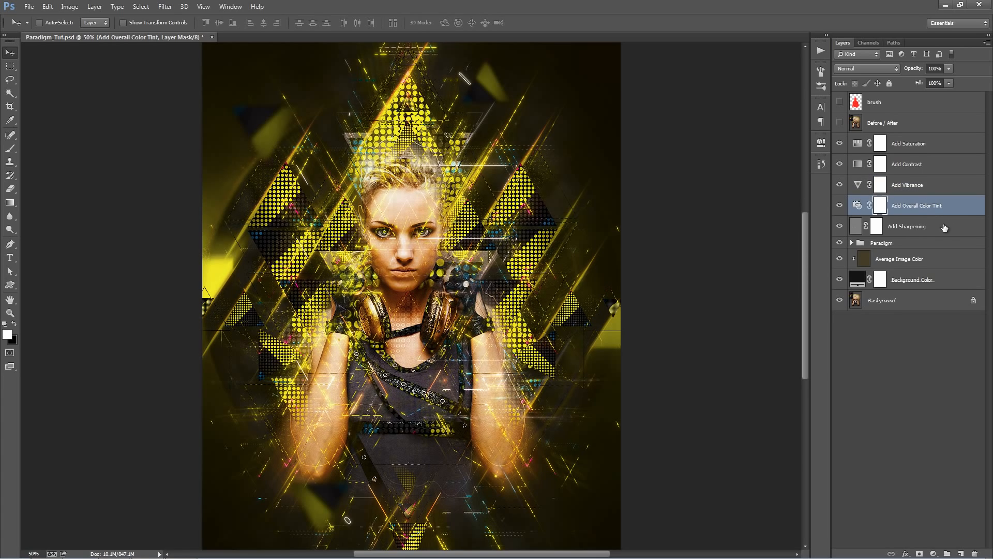
double_click(858, 208)
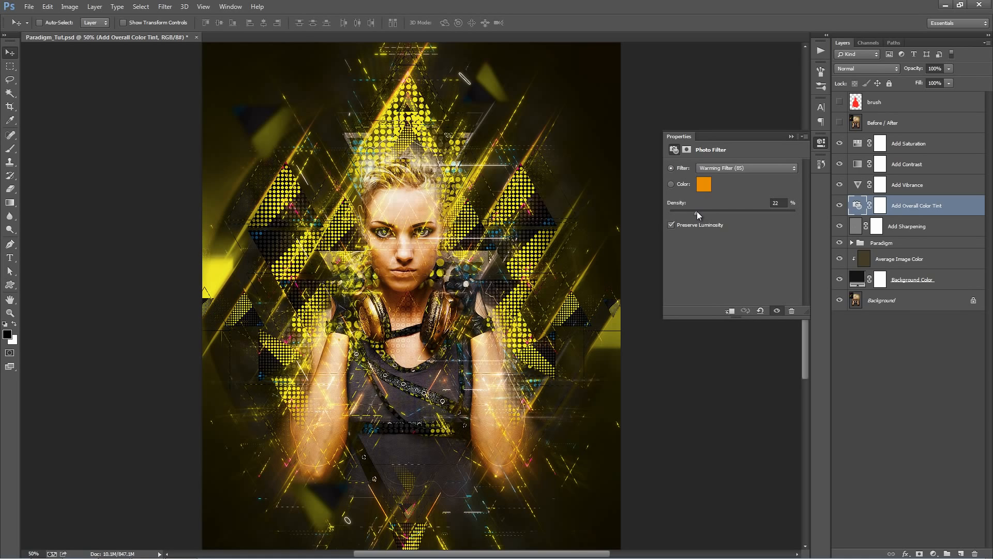
left_click(747, 215)
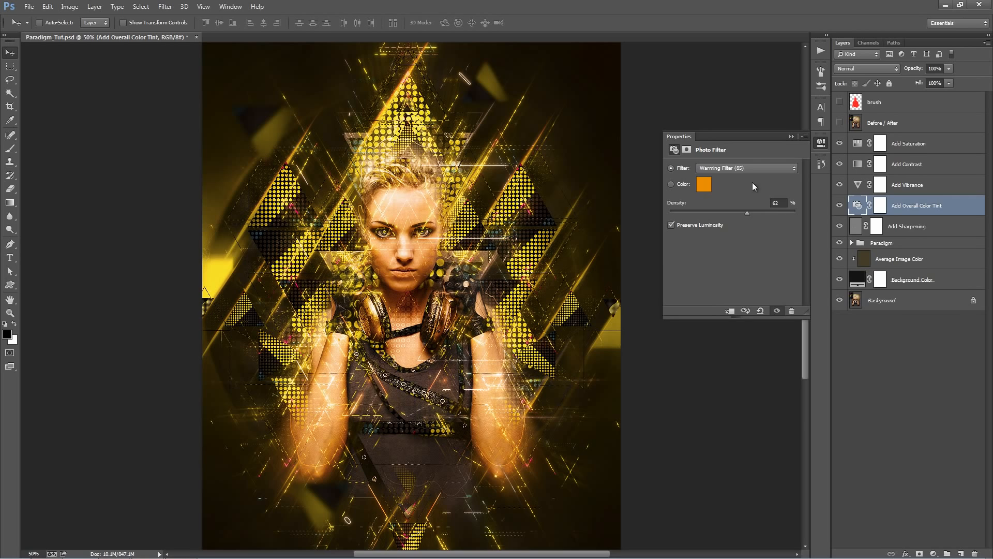
Step through the Photo Filter presets from the cooling filters to Yellow, reduce the density to about 51% and close the settings.
left_click(746, 171)
left_click(738, 169)
key("Down")
key("Down")
key("Down")
key("Down")
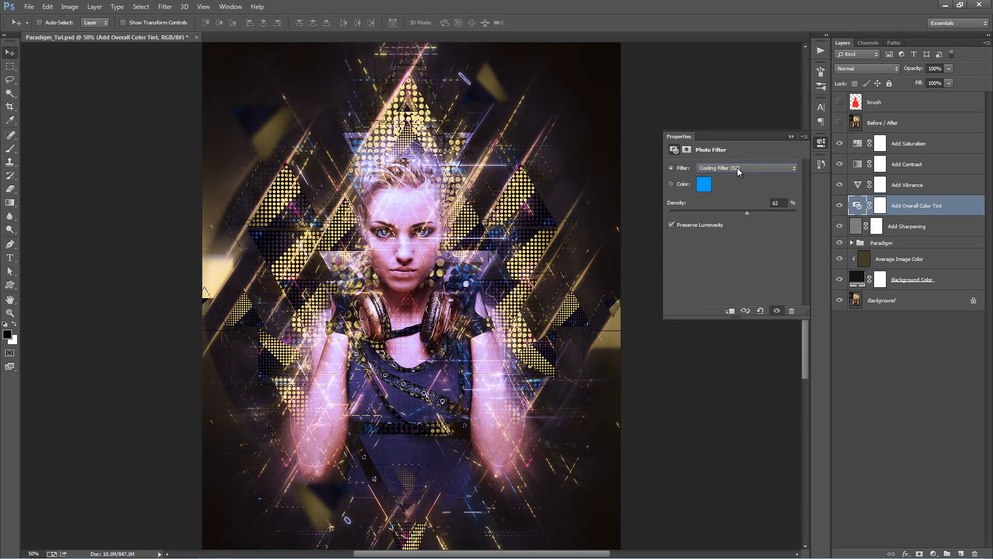
key("Down")
key("Down")
key("Down")
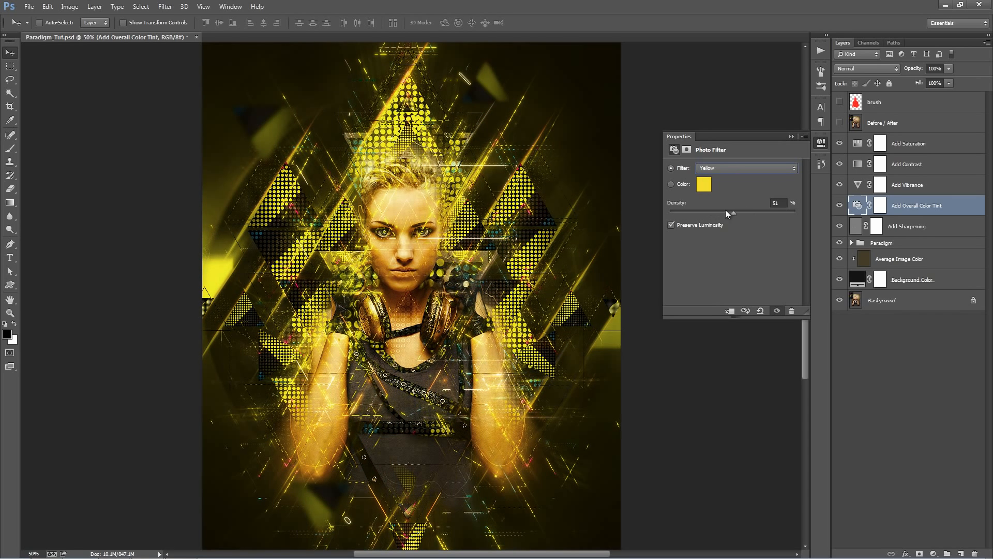
left_click(794, 136)
Hide the Add Overall Color Tint and Add Sharpening layers.
left_click(839, 205)
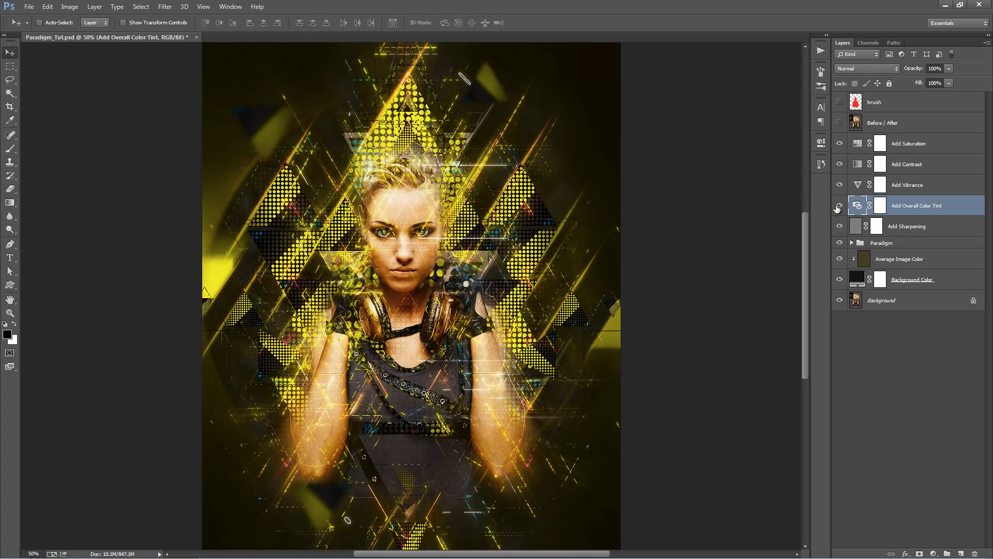
left_click(932, 229)
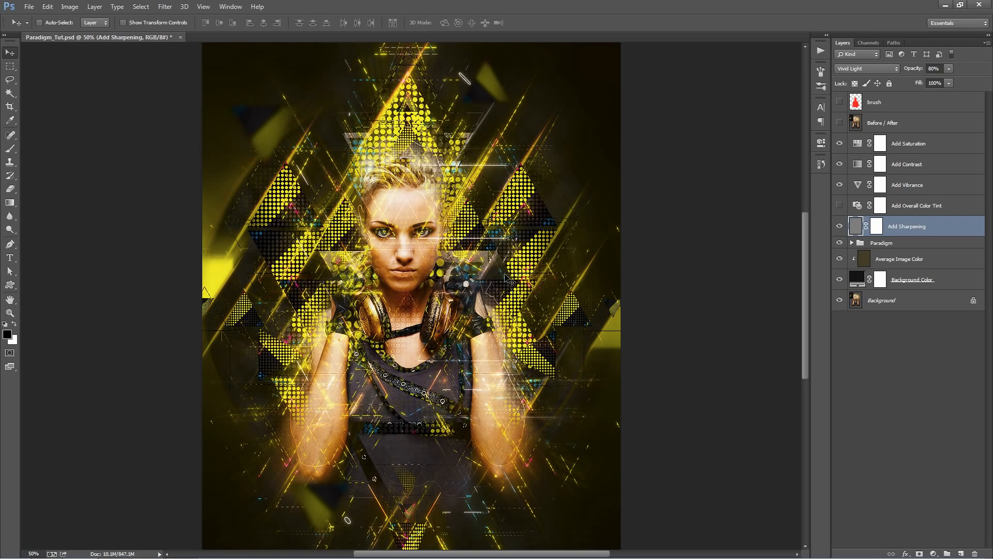
left_click(839, 226)
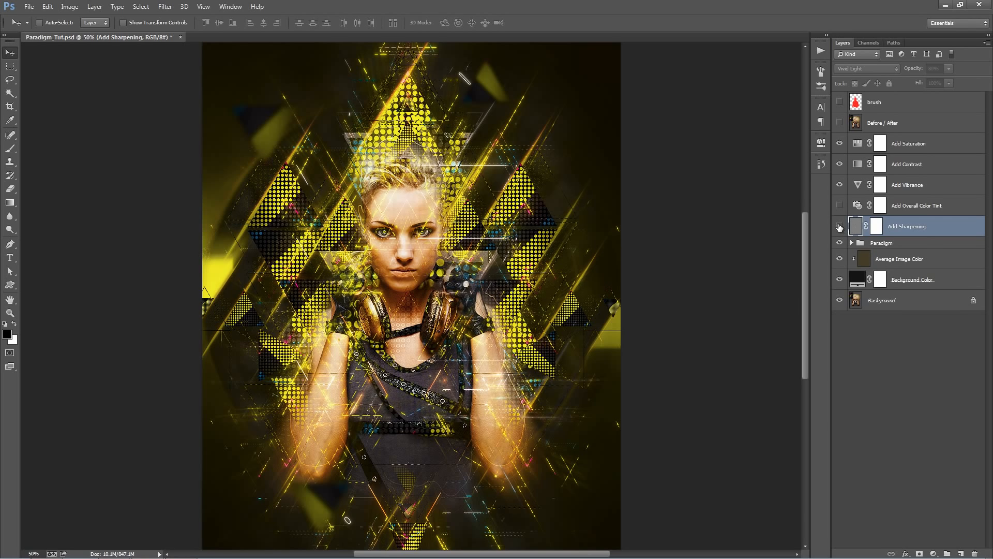
Hide the Average Image Color layer clipped to the Background Color layer.
left_click(922, 244)
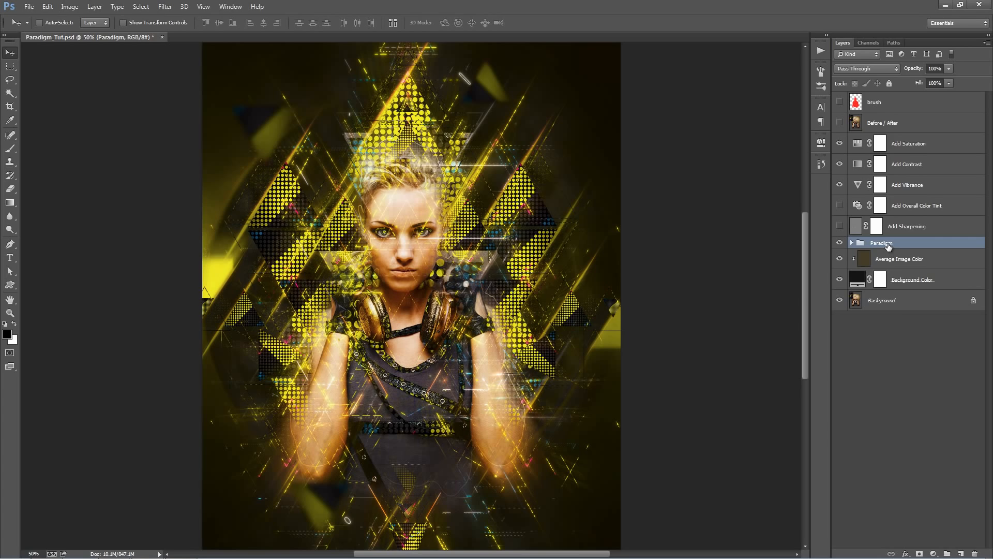
left_click(907, 262)
left_click(924, 278)
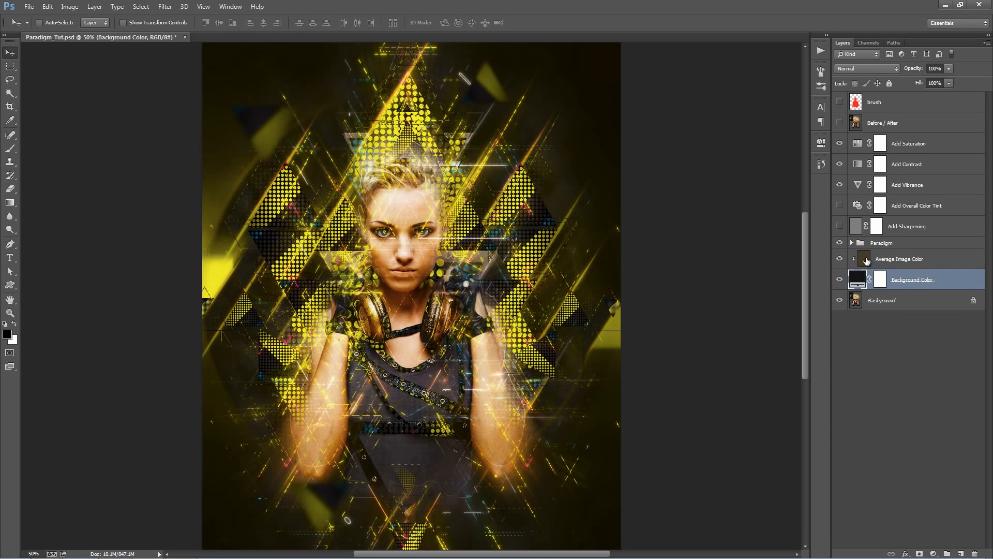
left_click(923, 265)
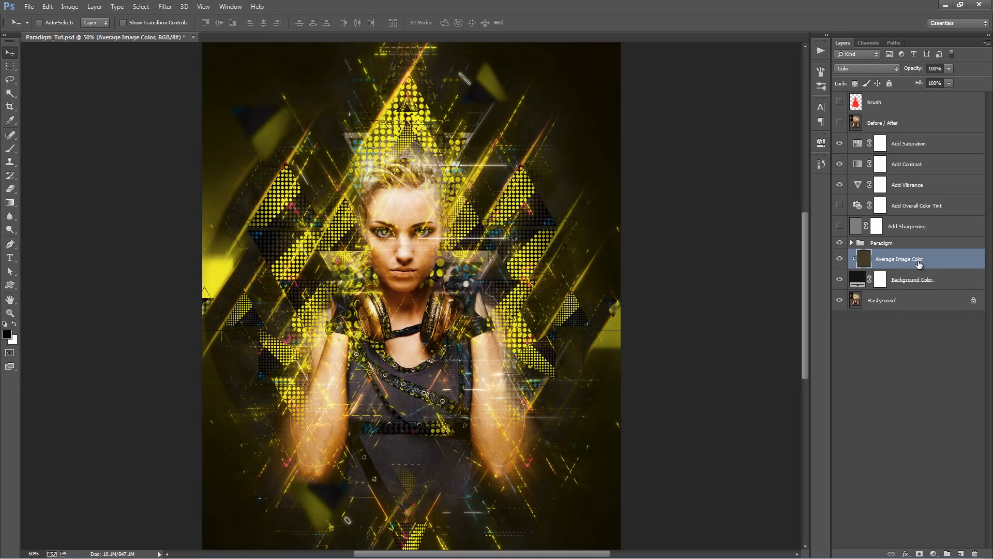
left_click(840, 260)
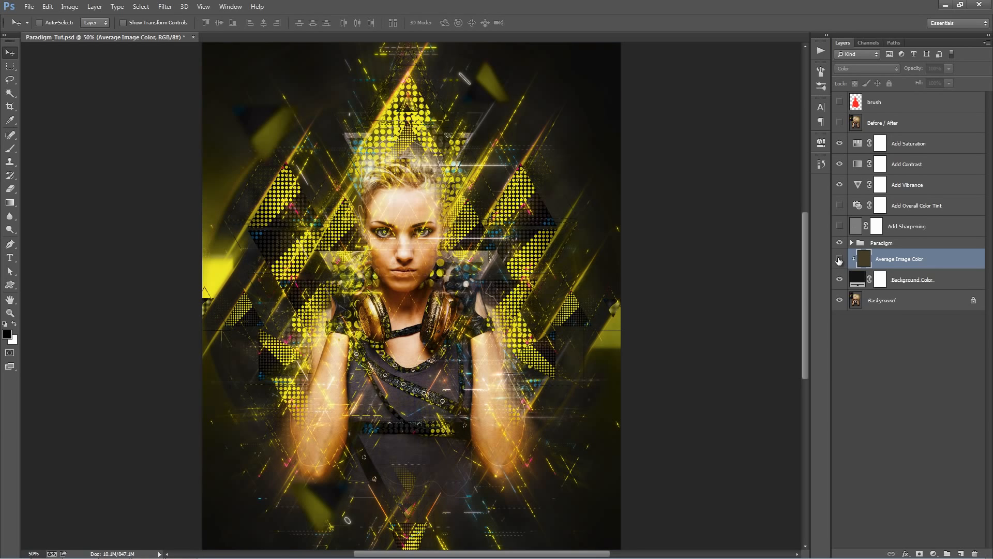
Try dark and bright blue fills on the Background Color layer and apply the bright blue 3777e2.
double_click(856, 282)
left_click(847, 118)
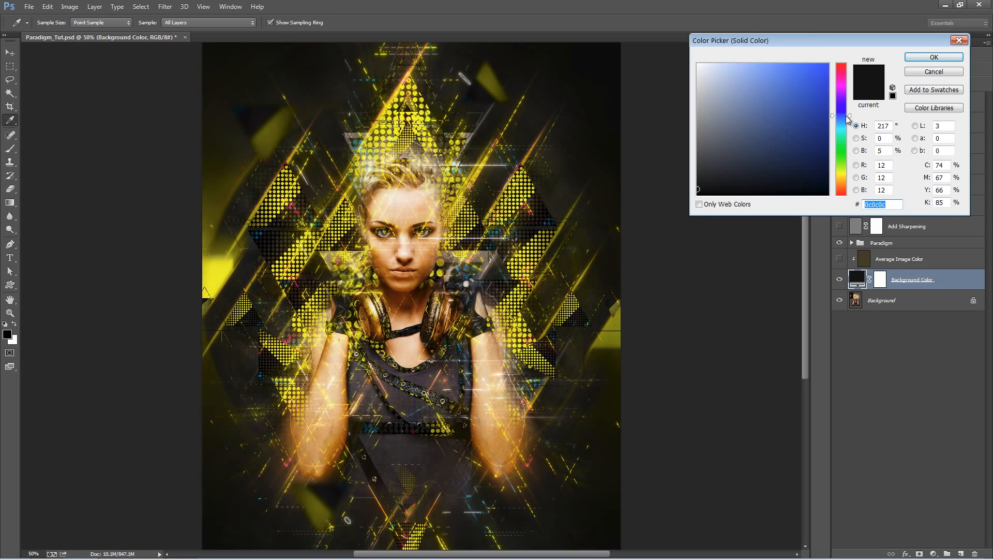
mouse_move(782, 152)
left_mouse_down()
mouse_move(774, 167)
mouse_move(784, 154)
left_mouse_up()
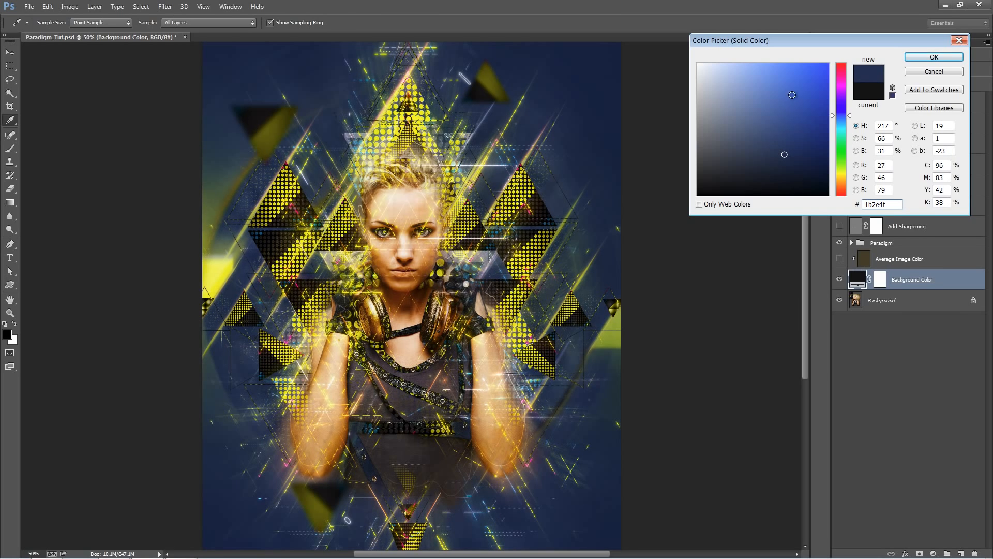
left_click(797, 81)
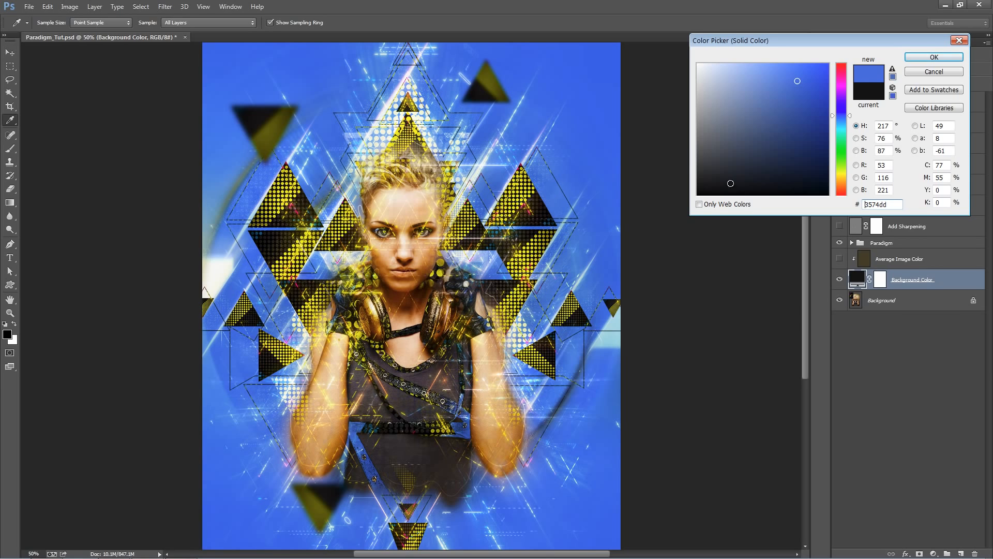
left_click(732, 183)
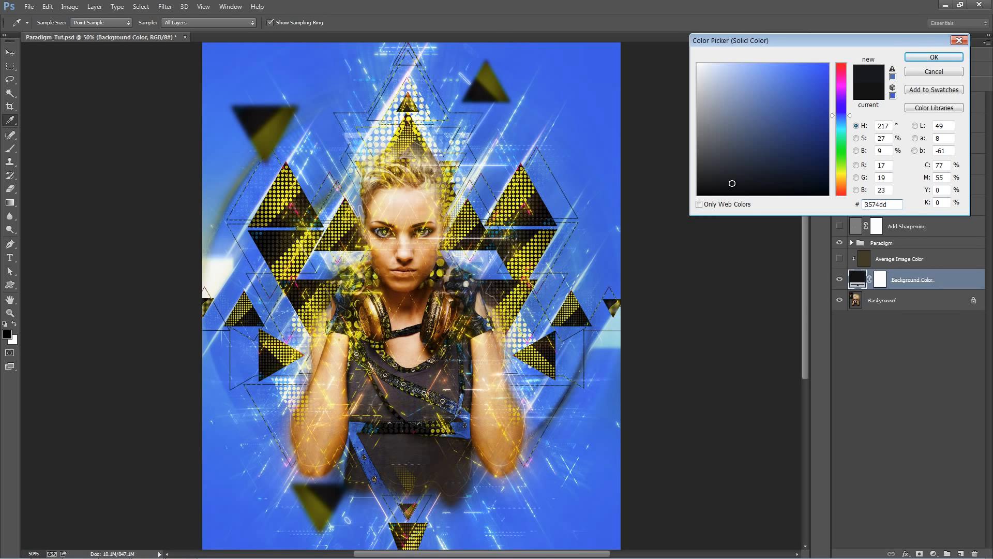
left_click(740, 188)
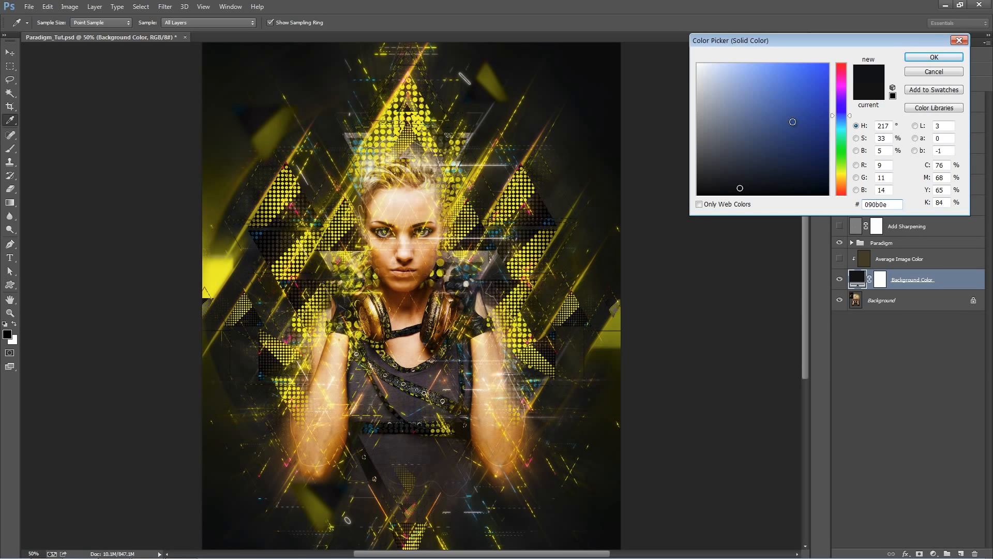
left_click(797, 78)
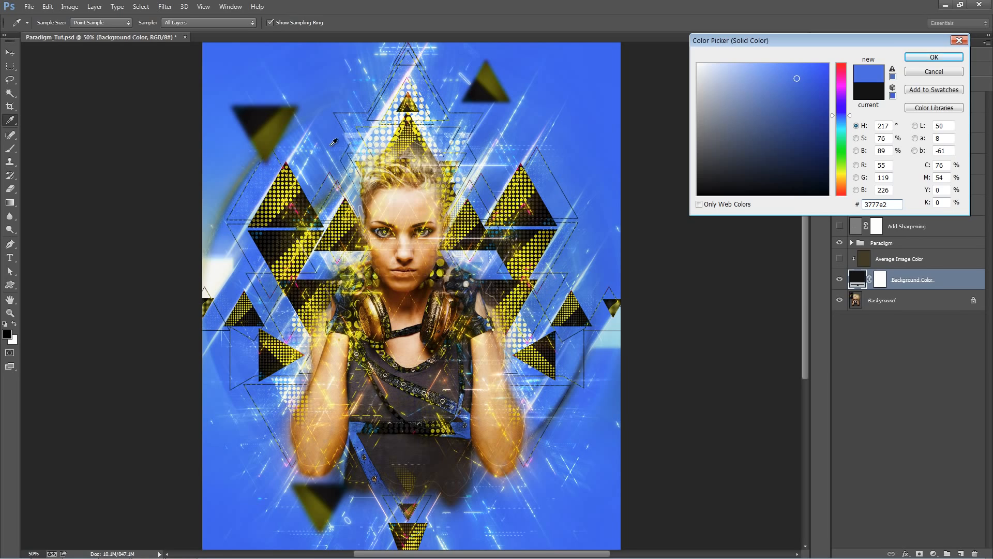
left_click(926, 56)
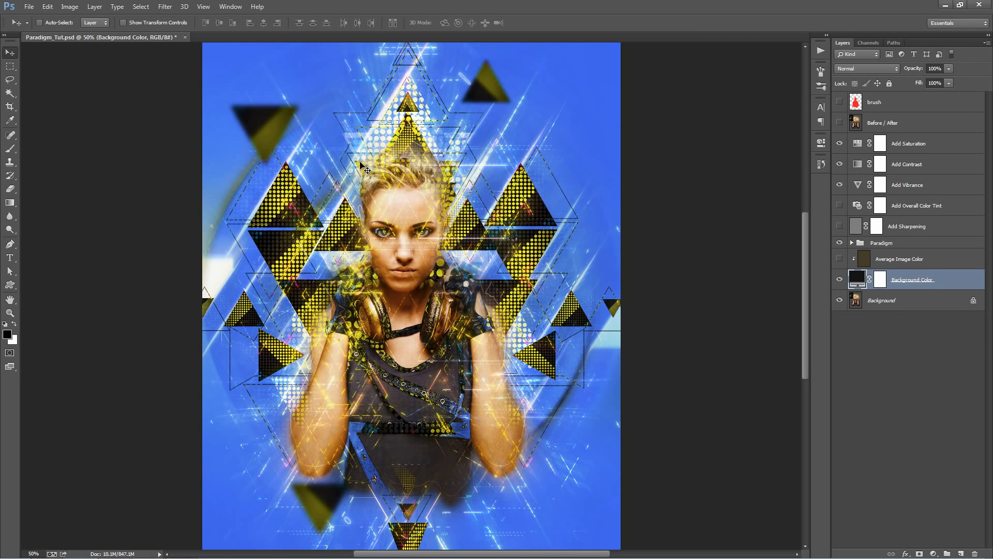
Change the Paradigm group's blend mode to Normal.
left_click(906, 244)
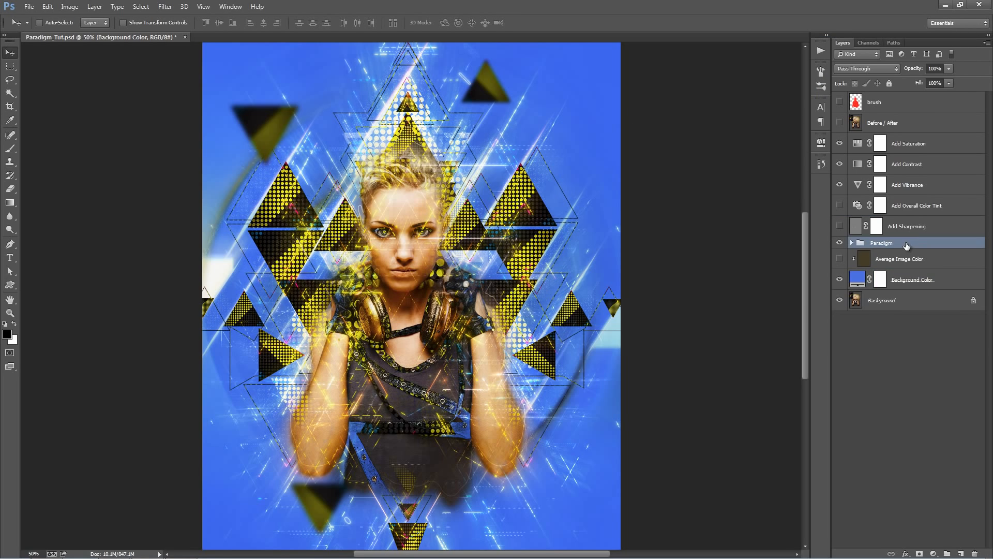
left_click(863, 69)
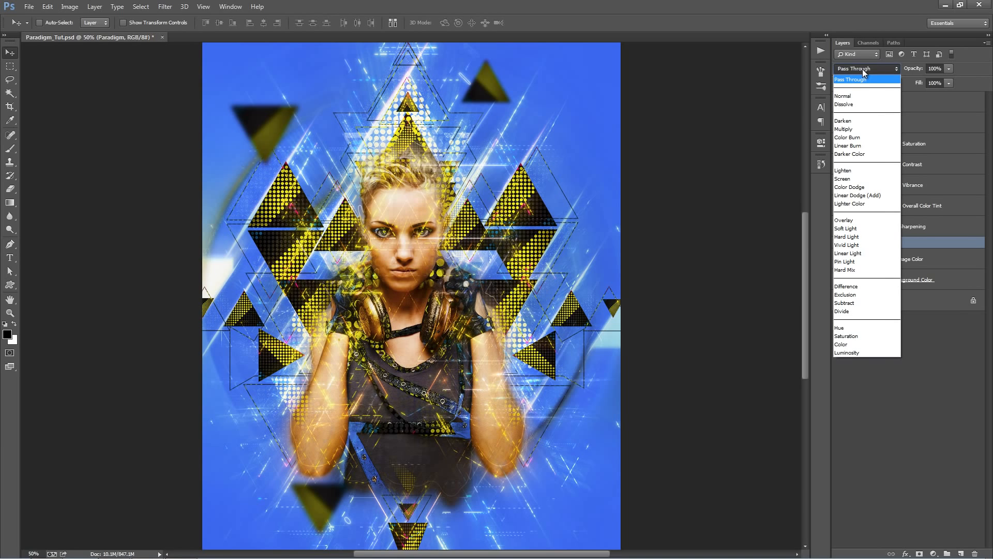
left_click(869, 96)
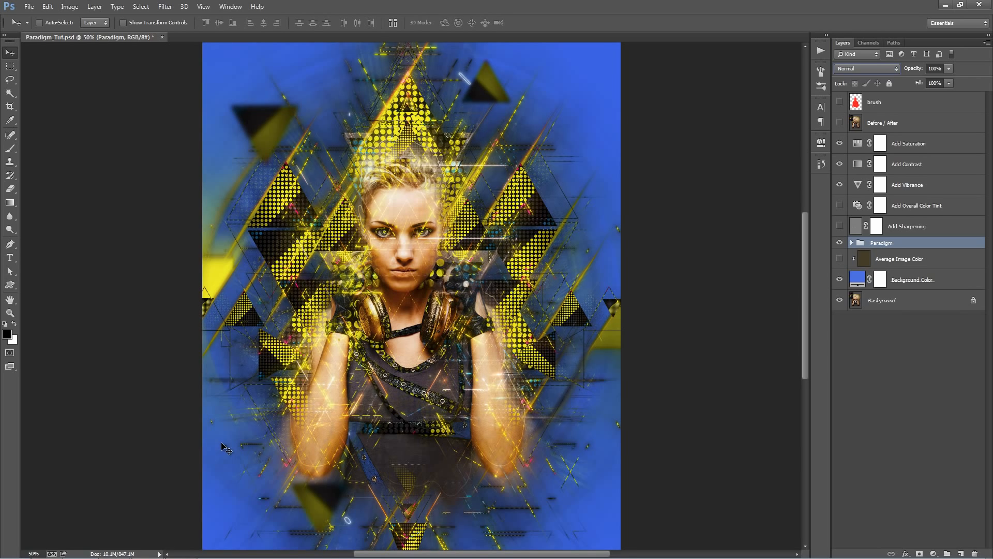
Try a dark magenta (621947) fill for the Background Color layer and cancel the color change.
double_click(857, 284)
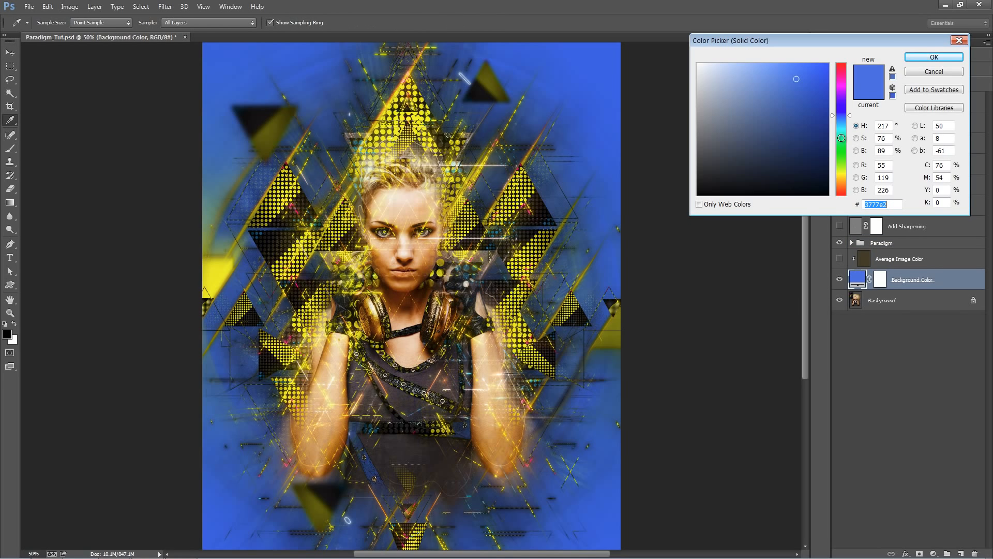
left_click(842, 77)
left_click(796, 145)
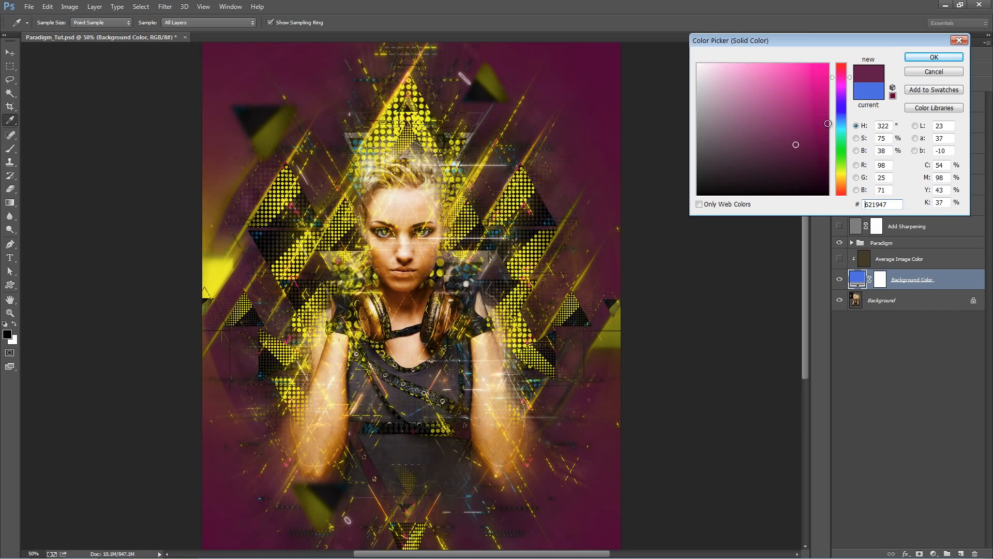
left_click(924, 73)
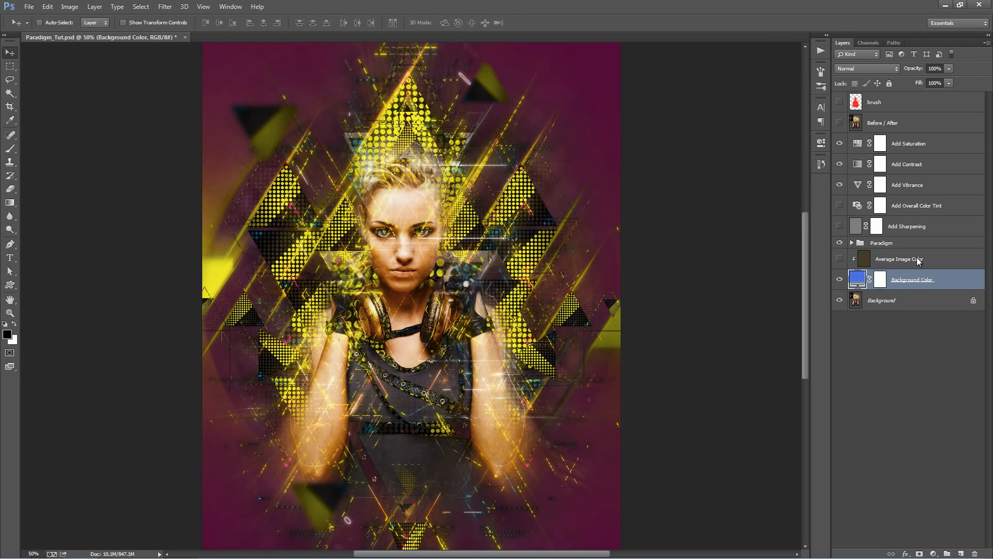
Set the Background Color layer's fill to the dark gray 1a1a1a.
double_click(856, 282)
type("1a1a1a")
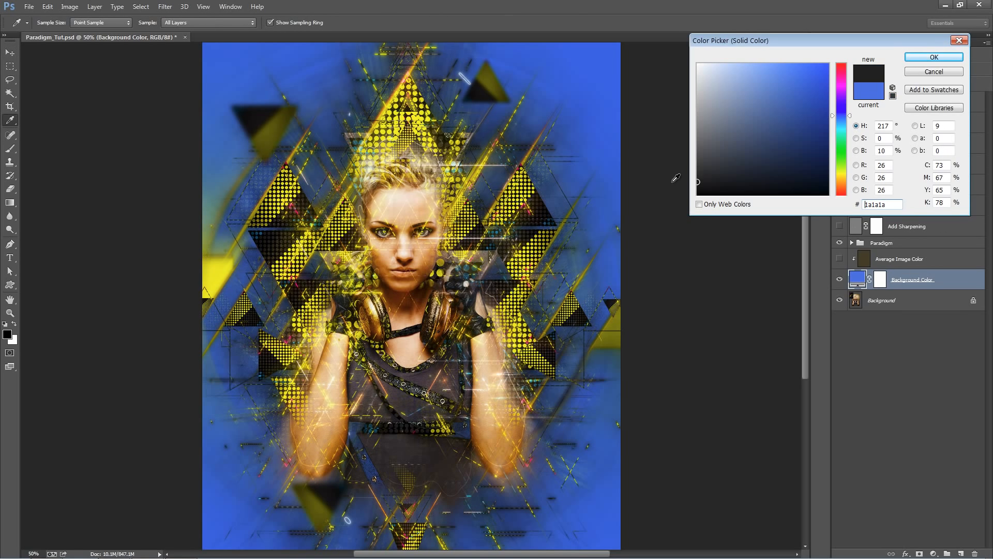
left_click(934, 57)
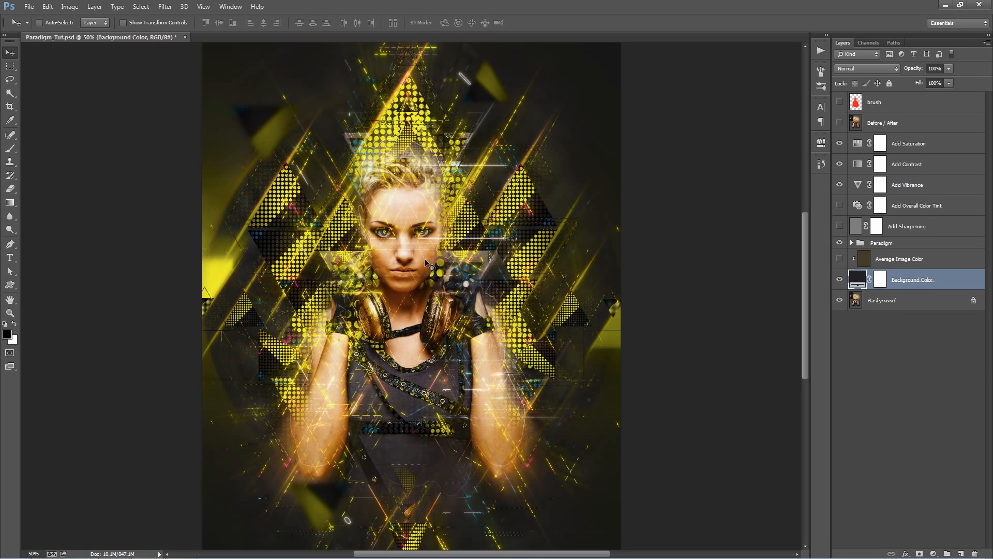
Return the Paradigm group's blend mode to Pass Through.
left_click(884, 246)
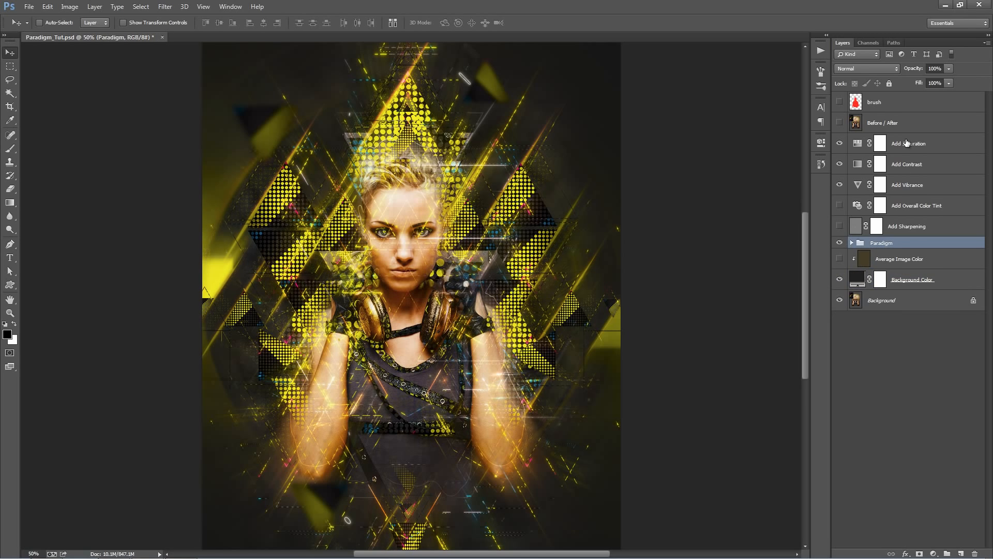
left_click(857, 68)
left_click(599, 111)
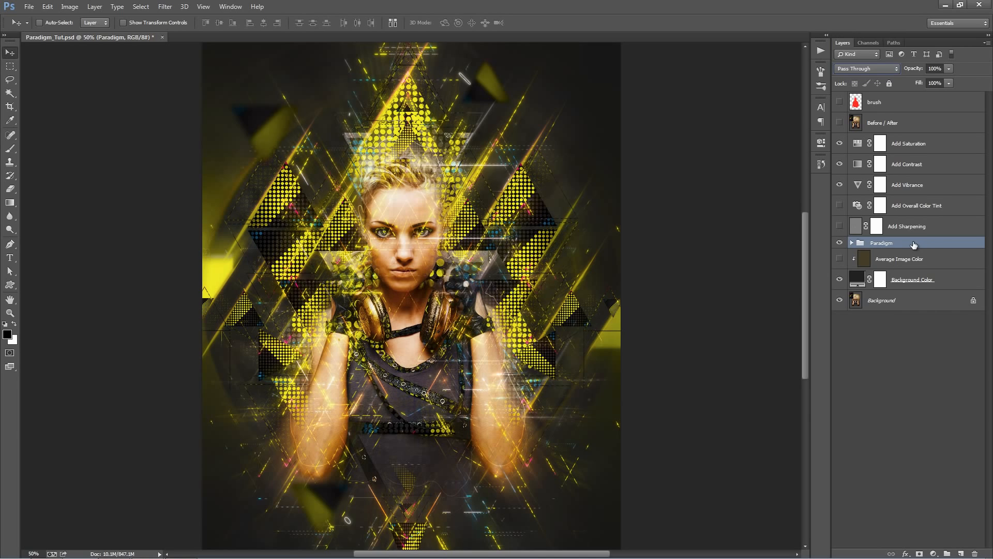
Expand the Paradigm group and look through its sublayers, from Blurred Shapes down to Background Clouds.
left_click(851, 243)
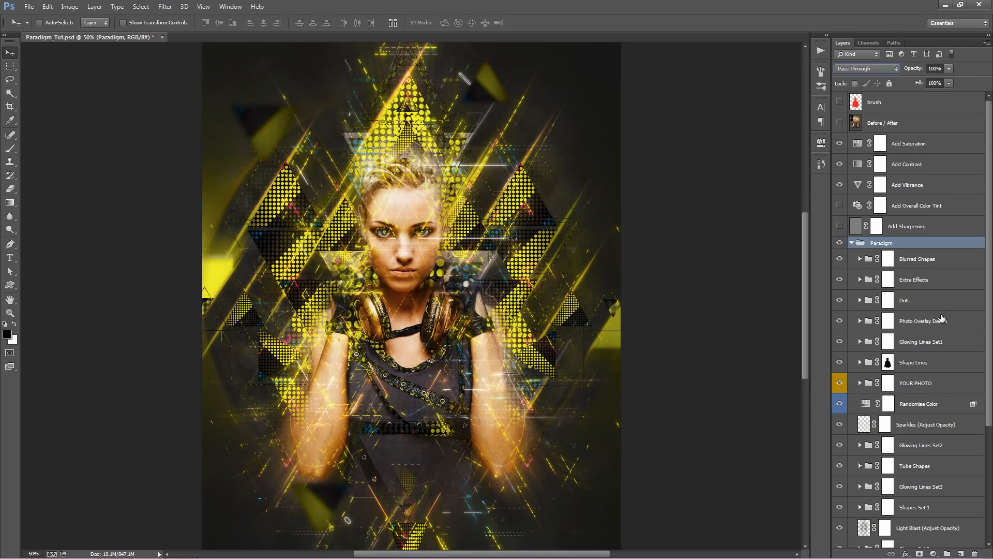
scroll(942, 317, "down", 5)
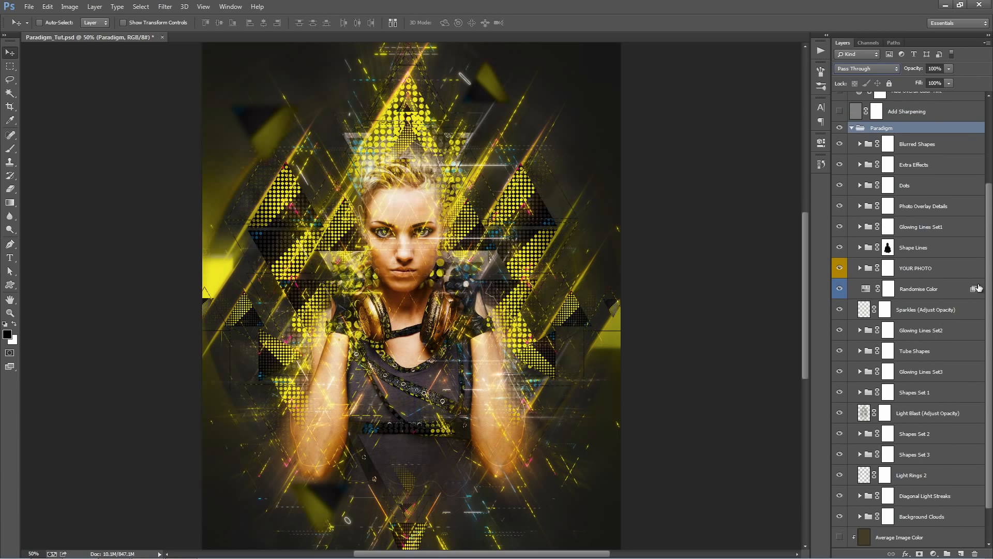
left_click(935, 452)
left_click(935, 429)
left_click(935, 414)
left_click(933, 355)
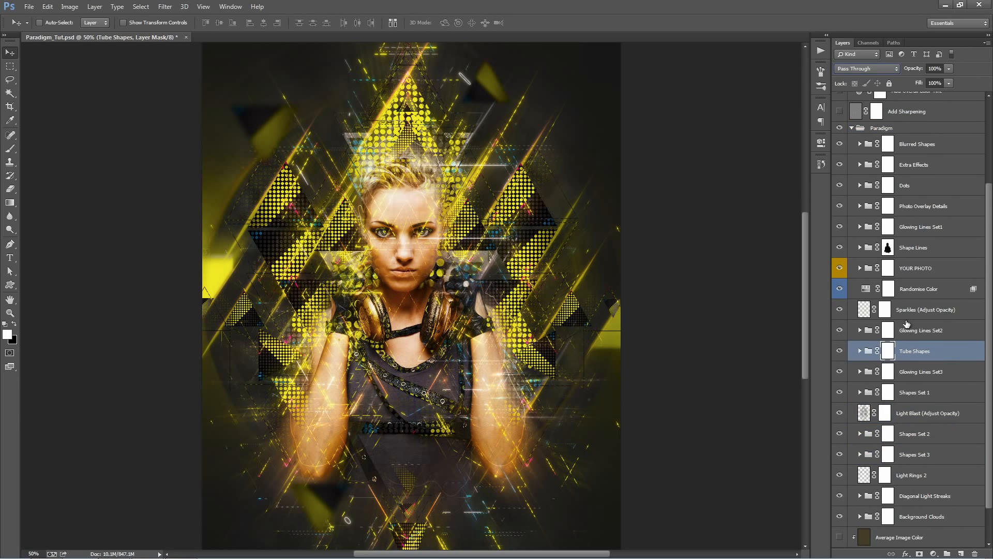
left_click(861, 227)
left_click(861, 226)
scroll(915, 299, "up", 2)
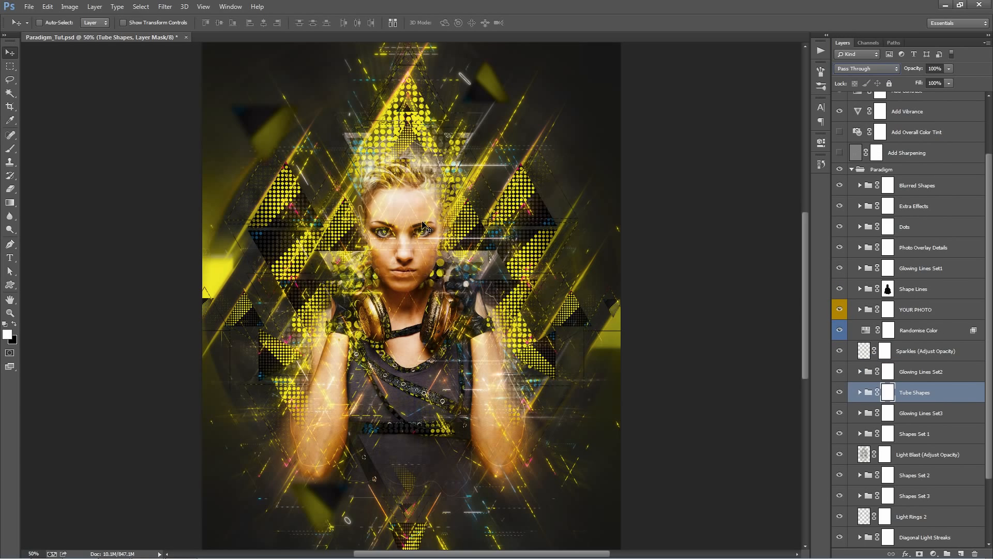
Select the Blurred Shapes group and compare the artwork with the group hidden and shown.
left_click(909, 187)
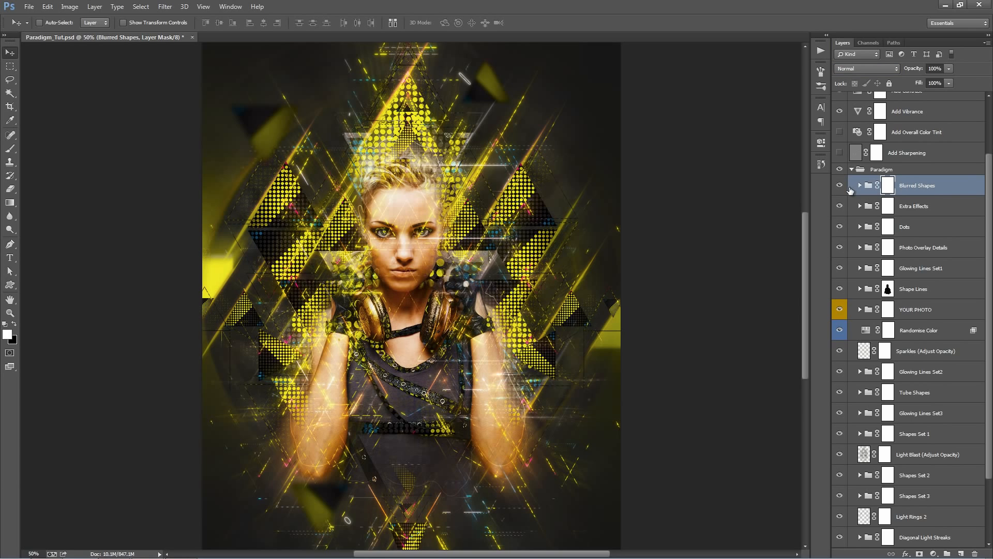
scroll(702, 255, "up", 3)
scroll(703, 256, "down", 2)
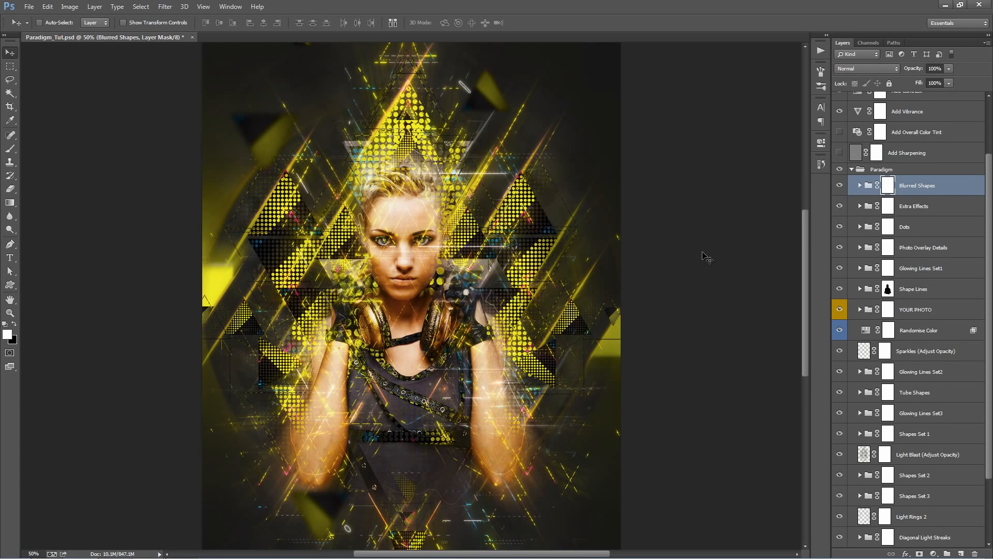
scroll(706, 257, "down", 1)
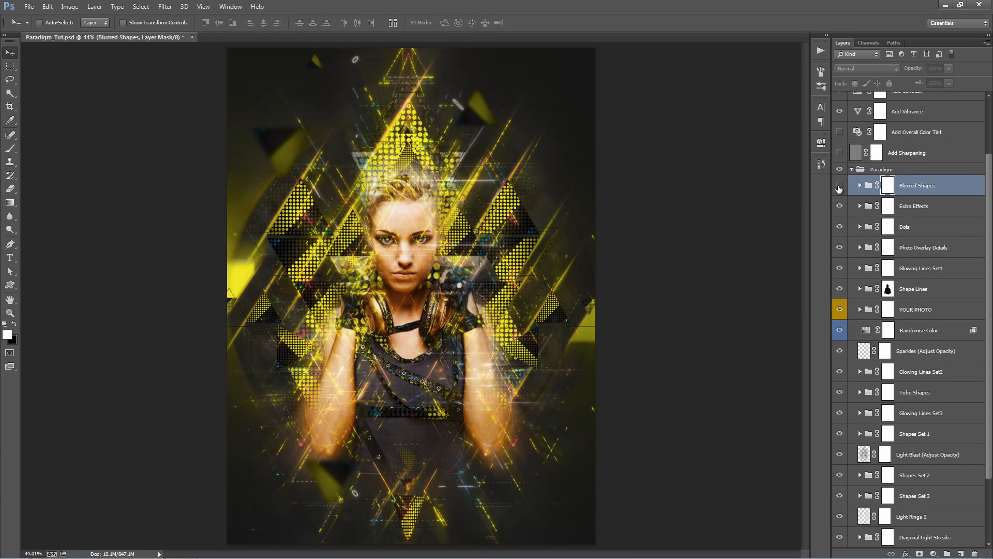
left_click(839, 185)
left_click(839, 186)
left_click(839, 185)
left_click(839, 186)
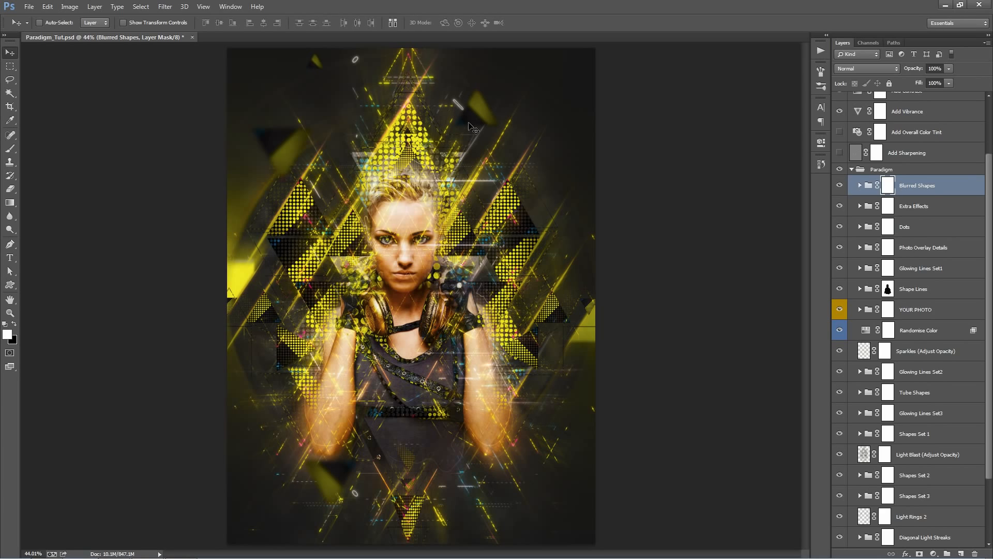
Paint black on the Blurred Shapes mask with a 300 px brush to hide the blurred triangle at the artwork's upper right.
key("b")
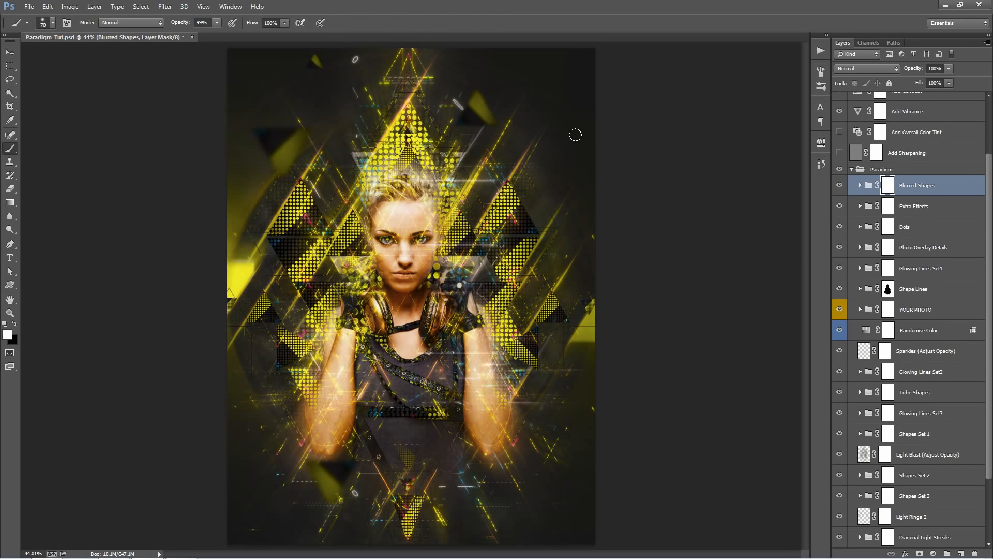
left_click(15, 325)
key("bracketright")
key("bracketright")
key("bracketright")
key("bracketright")
key("bracketright")
key("bracketright")
key("bracketright")
key("bracketright")
key("bracketright")
left_click(478, 108)
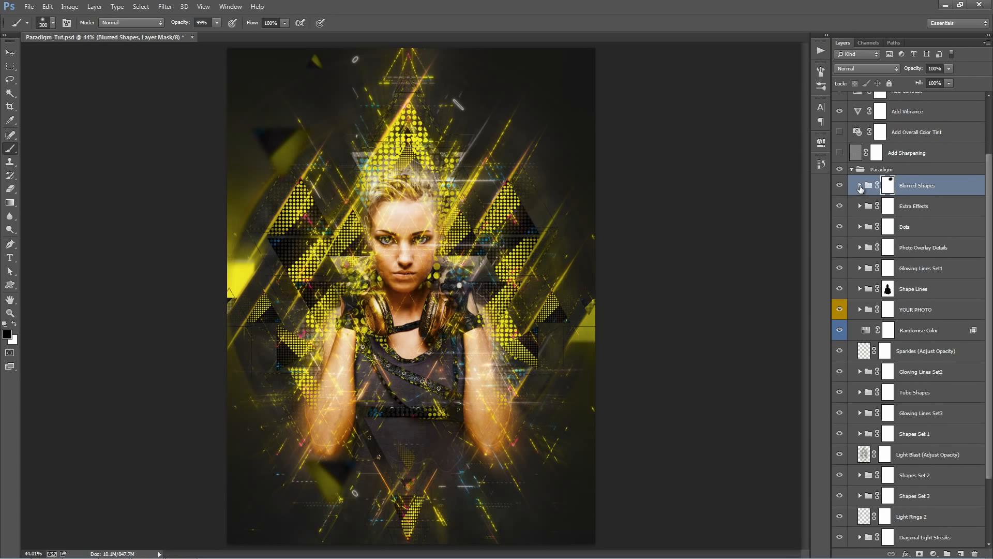
Expand the Blurred Shapes group and paint its mask white over the hidden upper-right triangle to restore it.
left_click(860, 185)
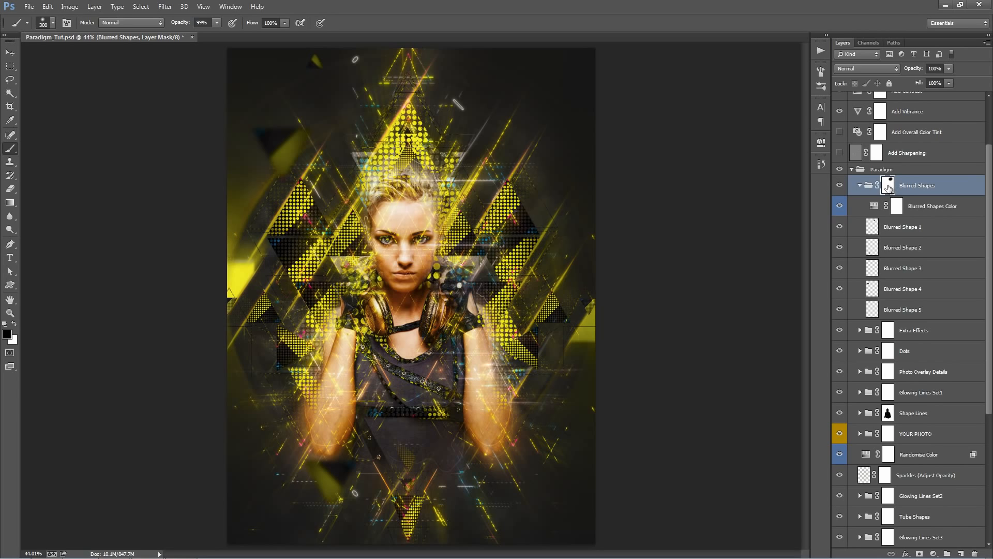
left_click(14, 324)
left_click(476, 108)
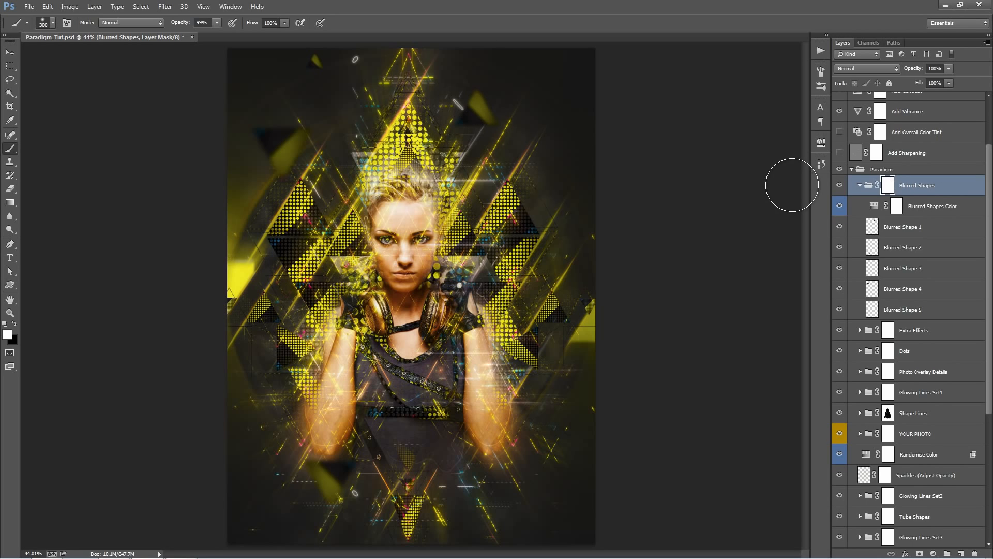
Move the Blurred Shape 1 triangle slightly down from its place beside the top of the dotted peak.
left_click(862, 187)
left_click(861, 187)
left_click(918, 228)
key("v")
left_click_drag(504, 149, 534, 173)
key("alt+e")
key("a")
key("v")
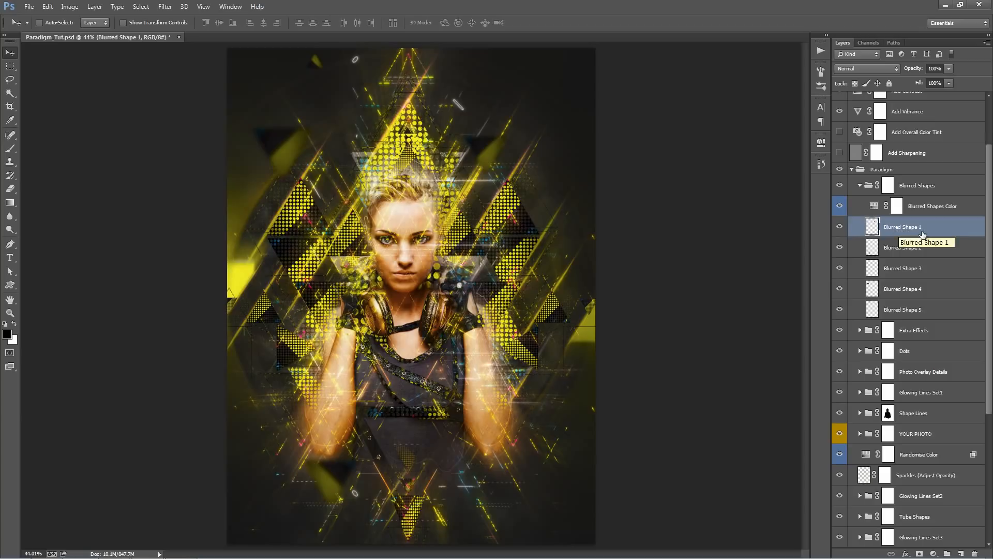
Duplicate the Blurred Shape 1 layer, scale the copy down and place it just above the original triangle, near the upper right.
left_click_drag(918, 234, 919, 225)
left_click_drag(561, 193, 491, 124)
key("ctrl+t")
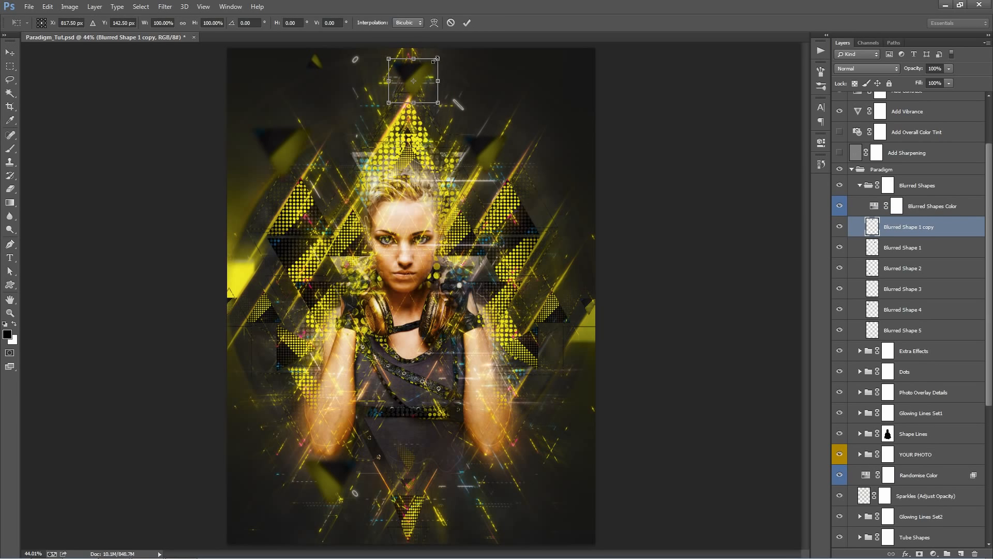
left_click_drag(424, 70, 539, 93)
key("Return")
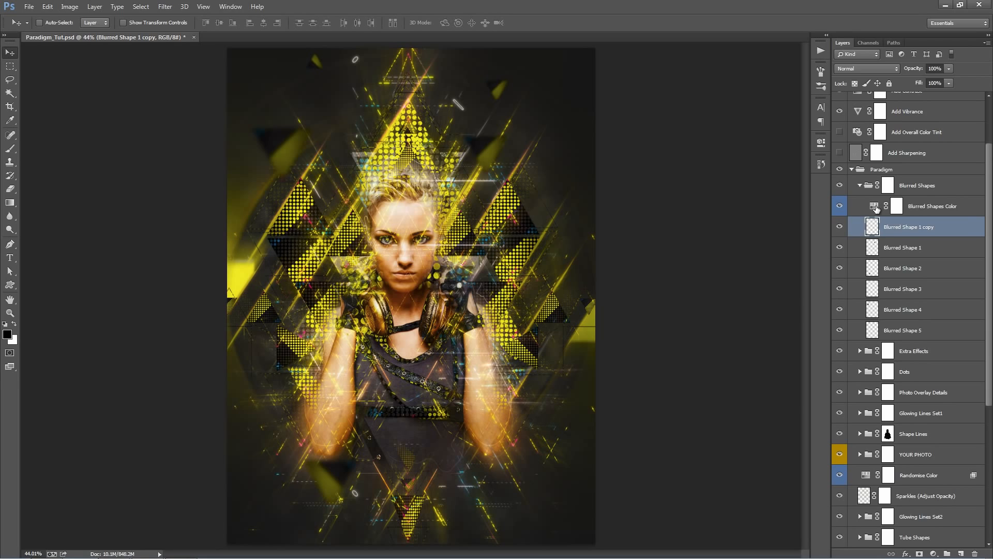
Turn the blurred triangles blue by raising the saturation and setting the hue to +137 in the Blurred Shapes Color adjustment, and collapse the group.
left_click(938, 207)
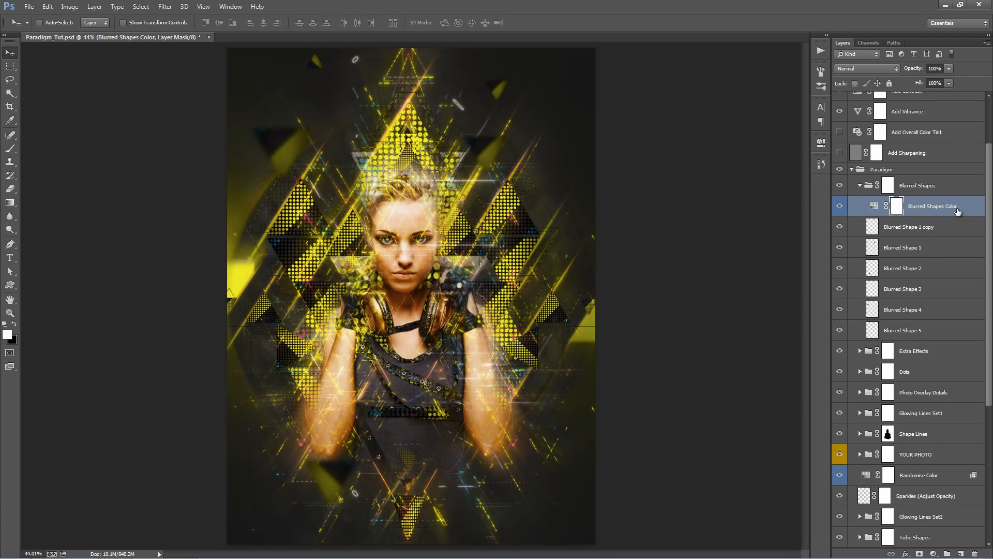
double_click(874, 206)
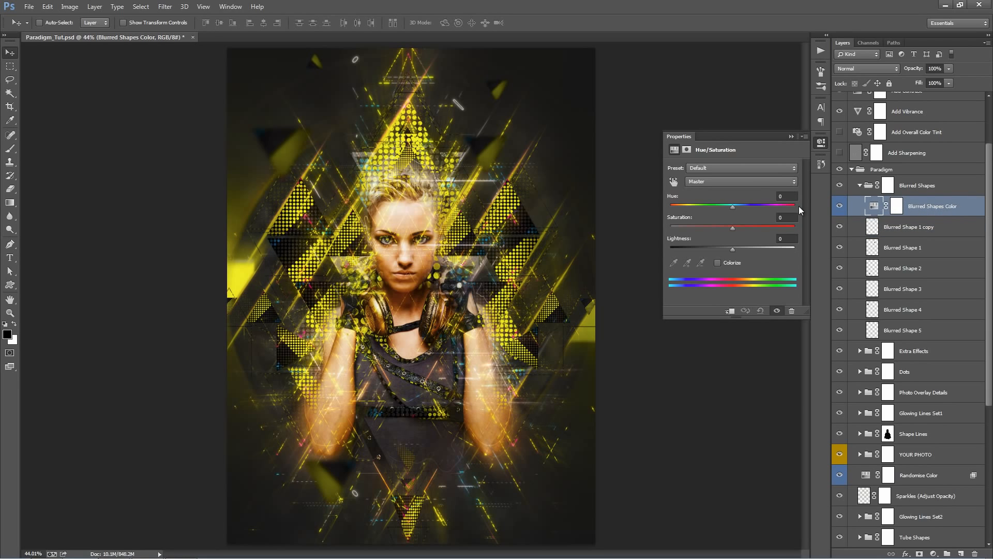
left_click(744, 227)
left_click_drag(733, 208, 785, 218)
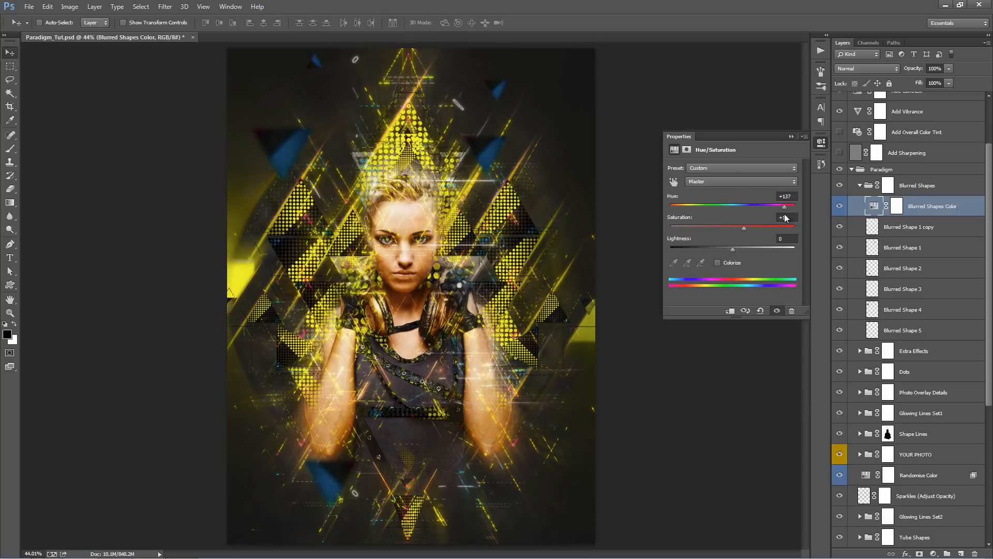
left_click(792, 138)
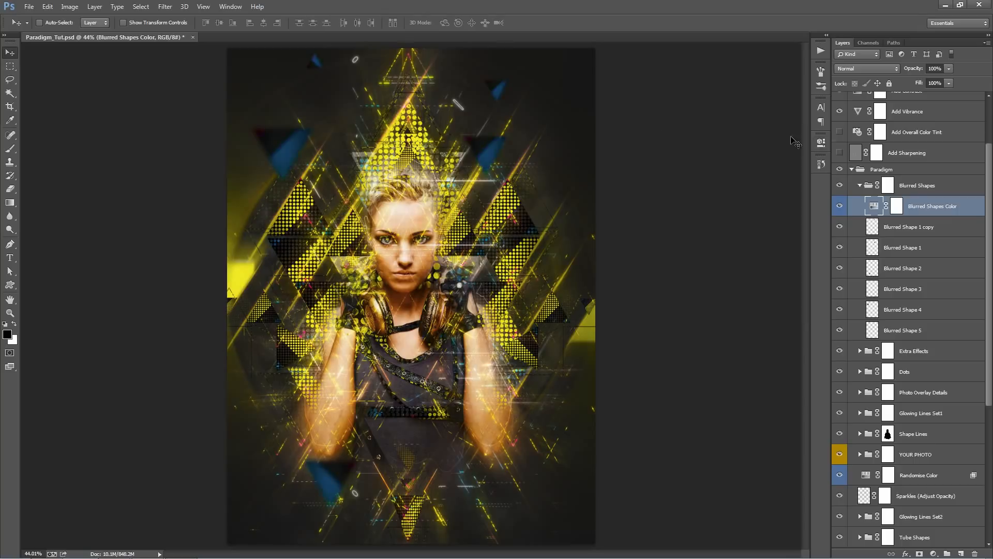
key("ctrl+plus")
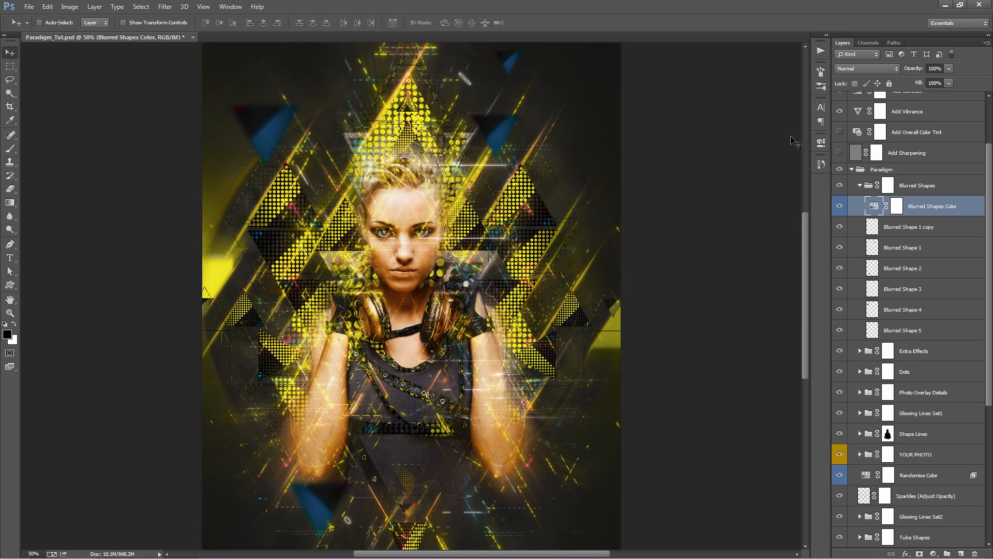
left_click(860, 185)
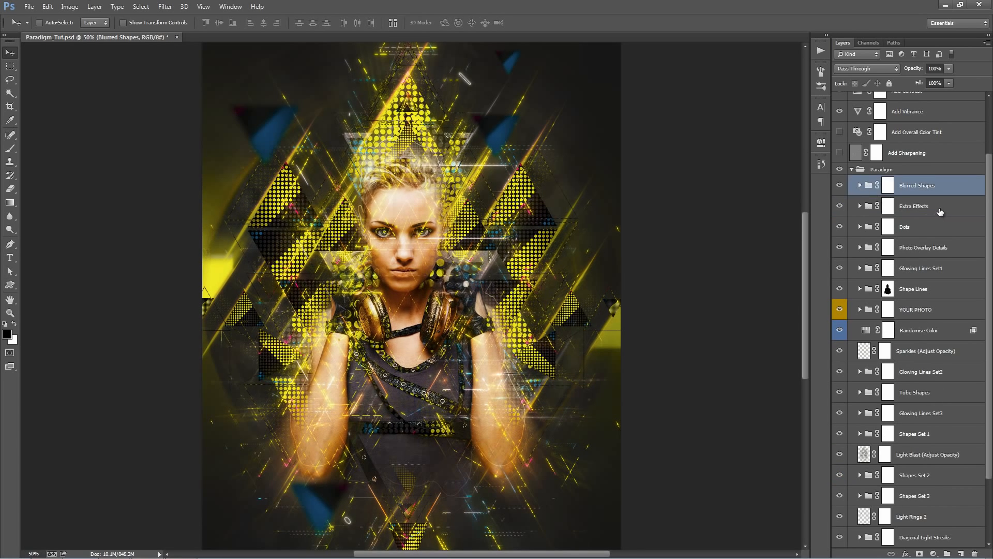
Select the Extra Effects group and compare the artwork with it hidden and shown.
left_click(928, 208)
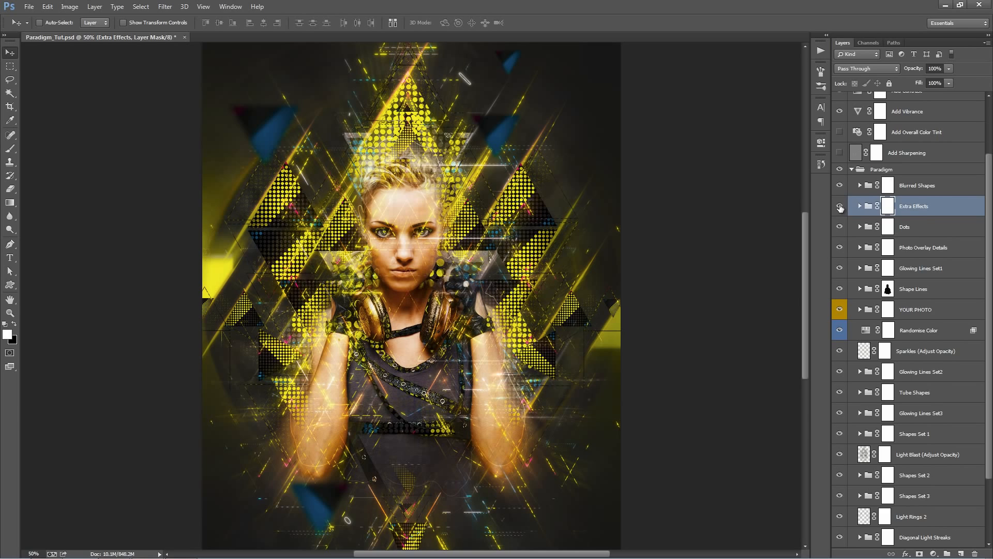
left_click(840, 206)
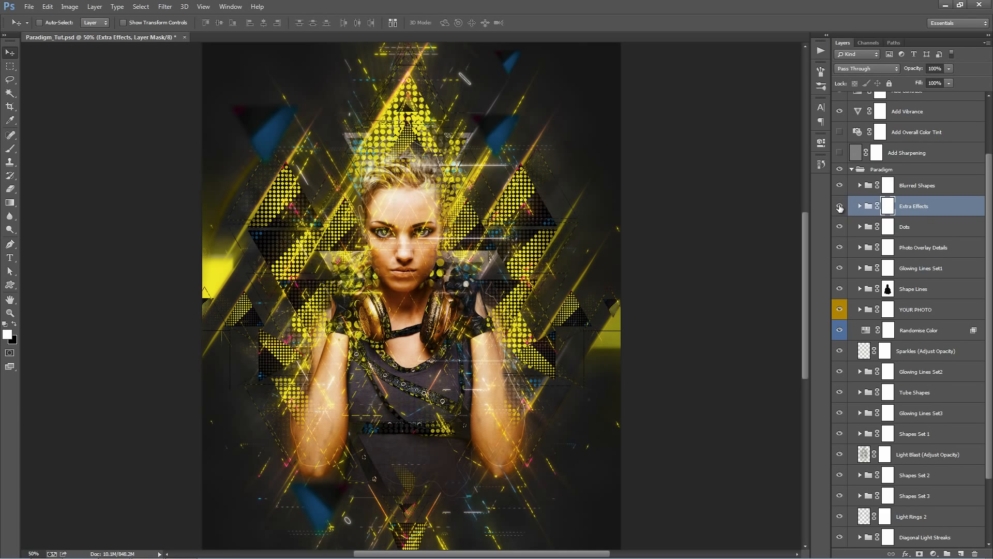
left_click(840, 207)
left_click(839, 207)
left_click(840, 207)
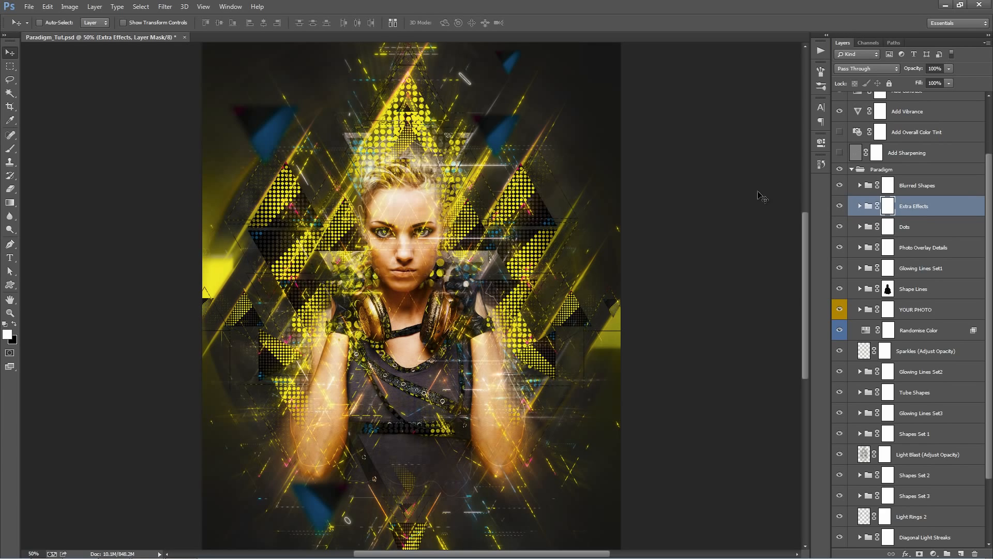
Expand the Extra Effects group and make its More Edge Detail layer visible, comparing the artwork with and without it.
left_click(860, 205)
left_click(929, 227)
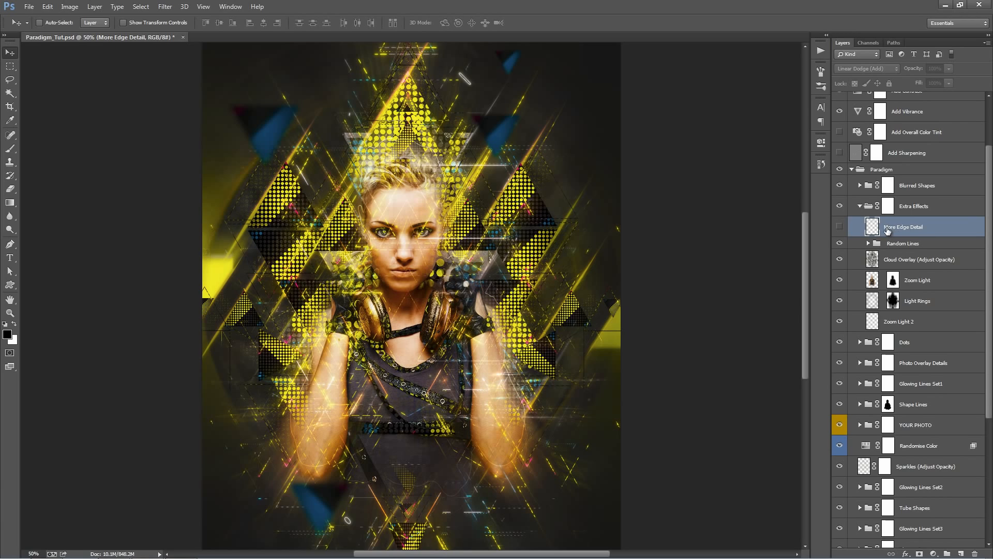
left_click(840, 227)
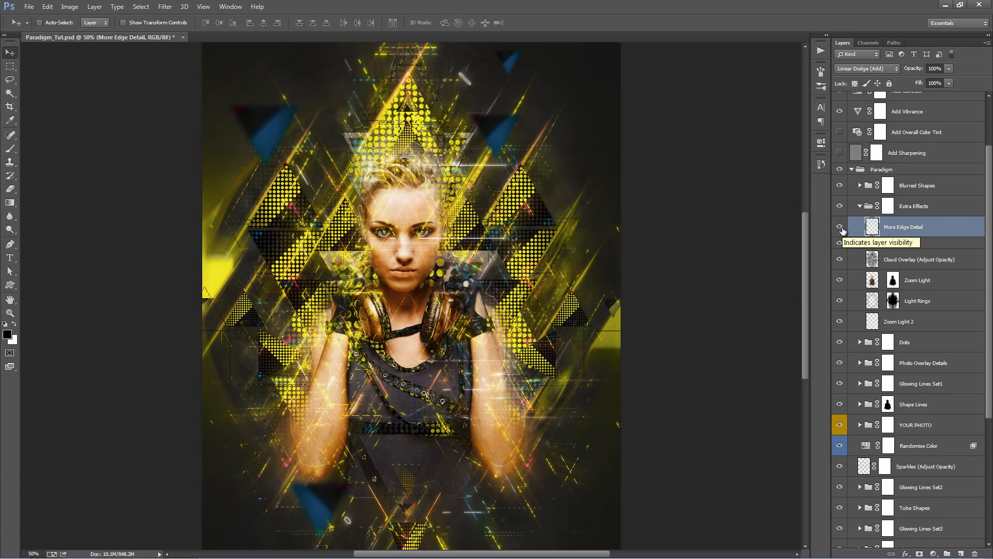
left_click(839, 227)
left_click(840, 226)
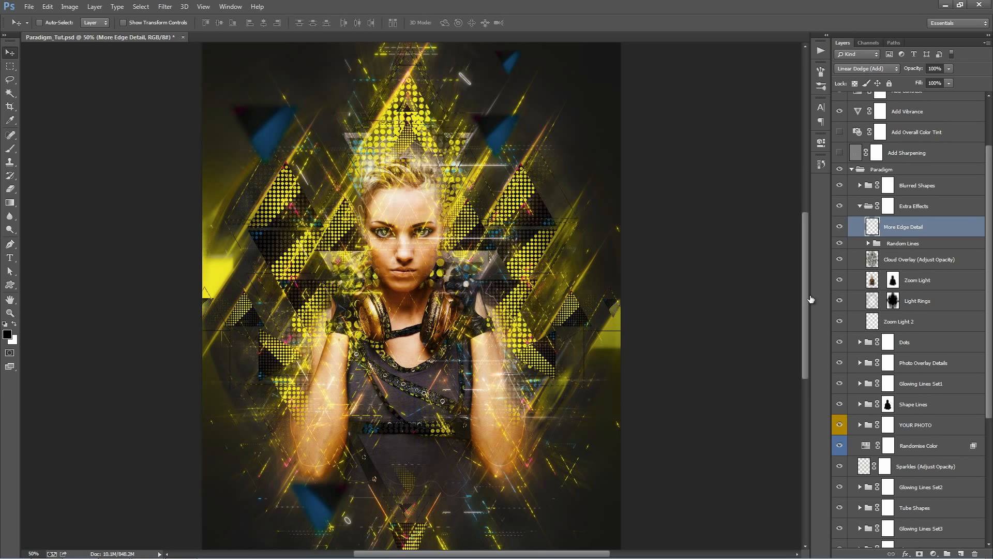
left_click(840, 227)
left_click(841, 227)
Compare the artwork with the Random Lines group hidden and shown.
left_click(903, 244)
left_click(839, 244)
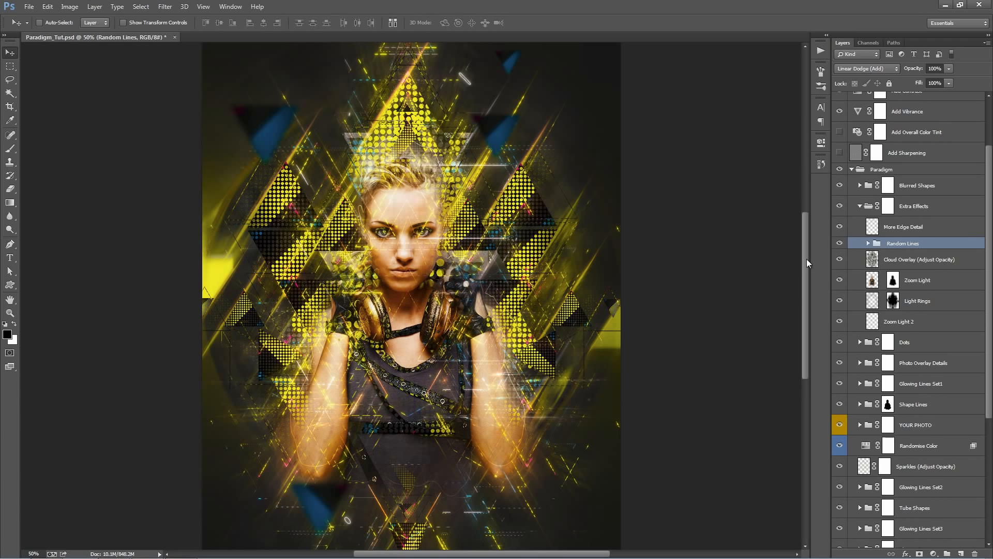
left_click(839, 244)
left_click(839, 243)
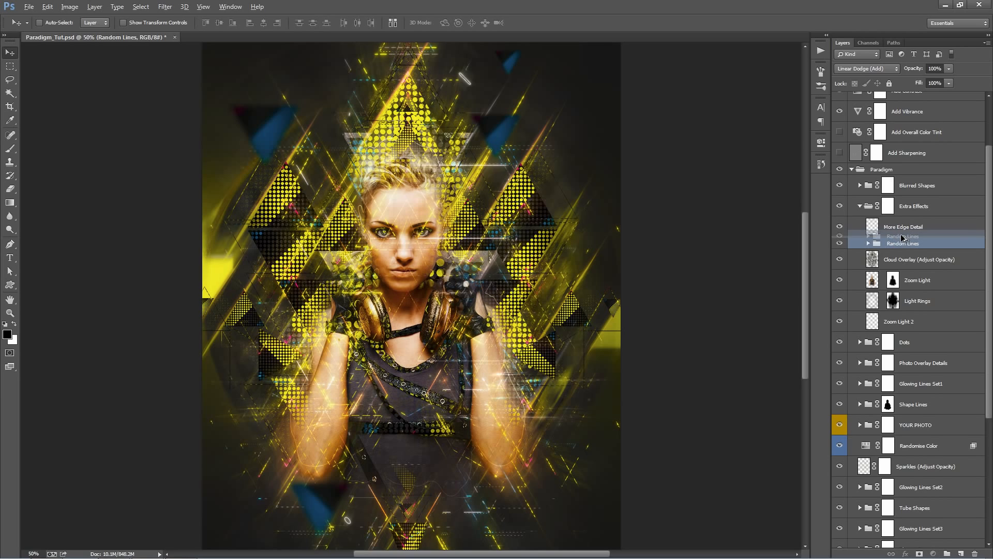
Try adding more lines by duplicating the Random Lines group, merging the copy into one layer and moving it upward, and delete that copy.
key("ctrl+j")
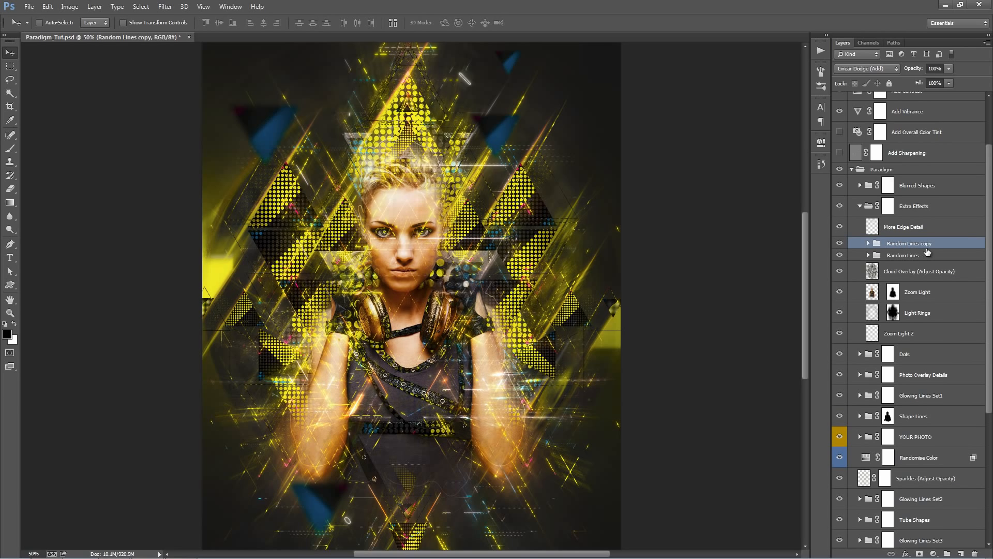
key("ctrl+e")
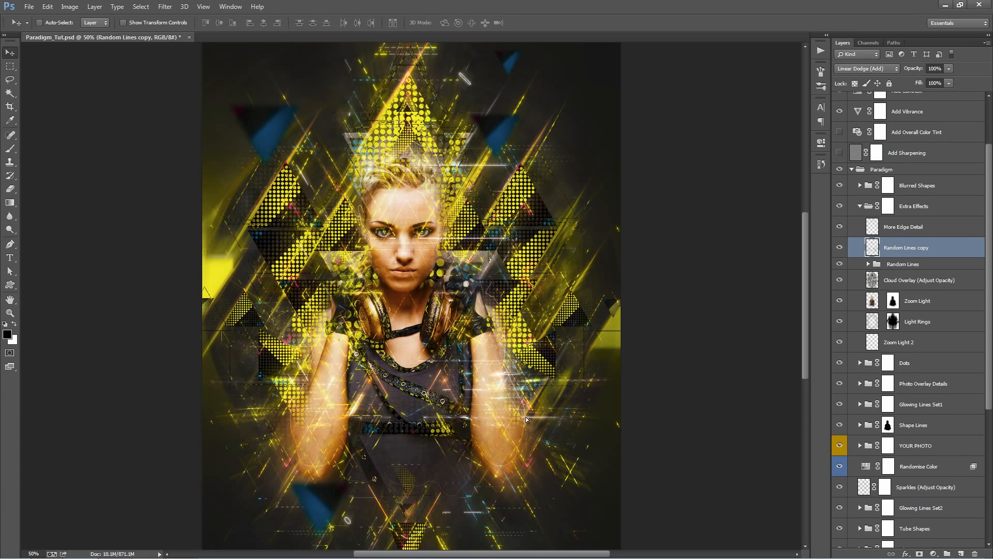
left_click_drag(524, 346, 525, 341)
left_click_drag(524, 283, 514, 246)
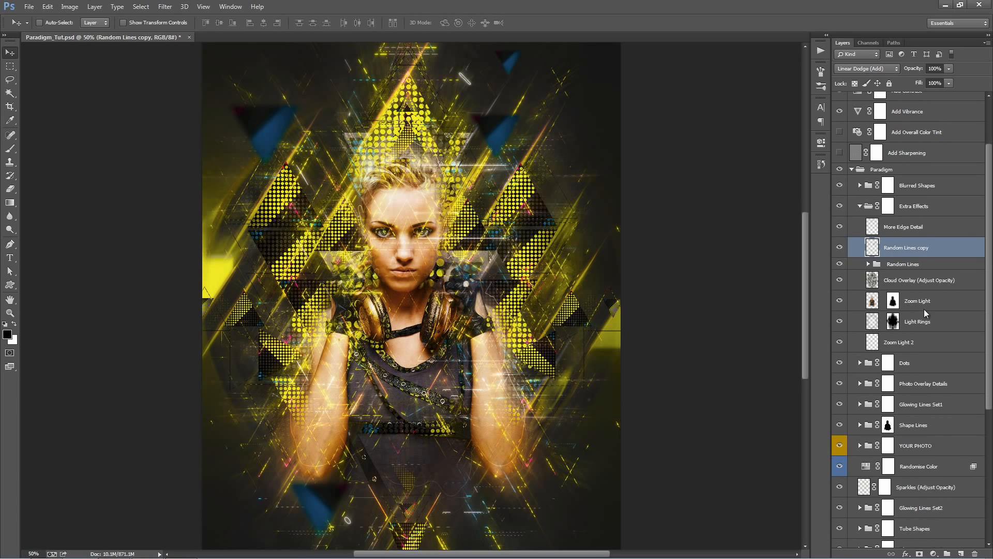
key("Delete")
Compare the artwork with the Zoom Light and Light Rings layers hidden and shown.
left_click(923, 259)
left_click(930, 288)
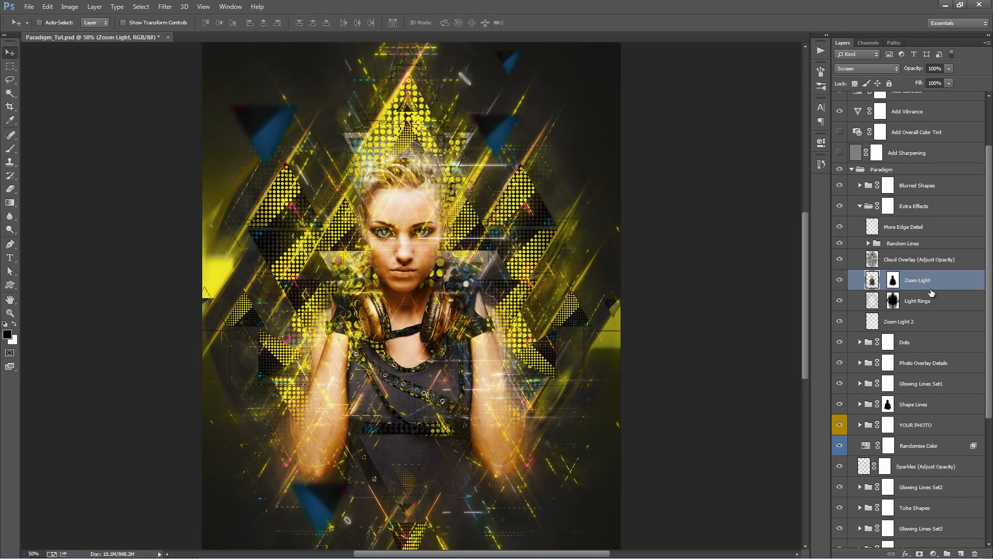
left_click(933, 299)
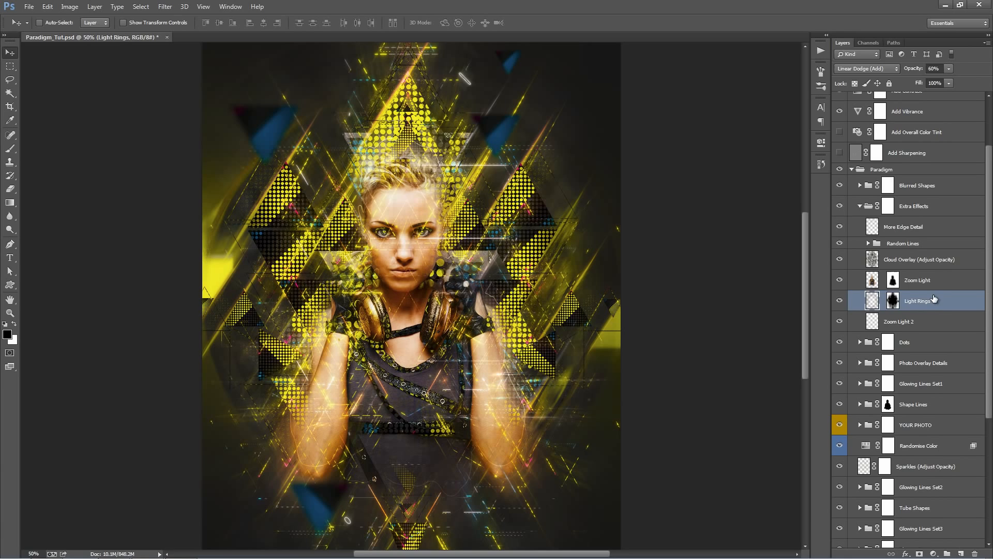
left_click(840, 280)
left_click(840, 301)
left_click(840, 301)
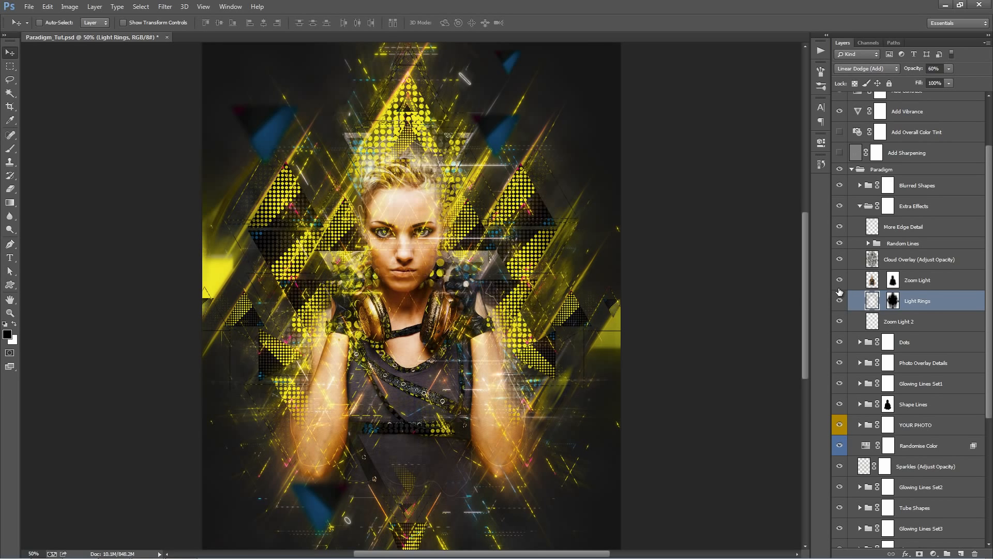
Compare the artwork with the Zoom Light layer hidden and shown, and collapse the Extra Effects group.
left_click(839, 281)
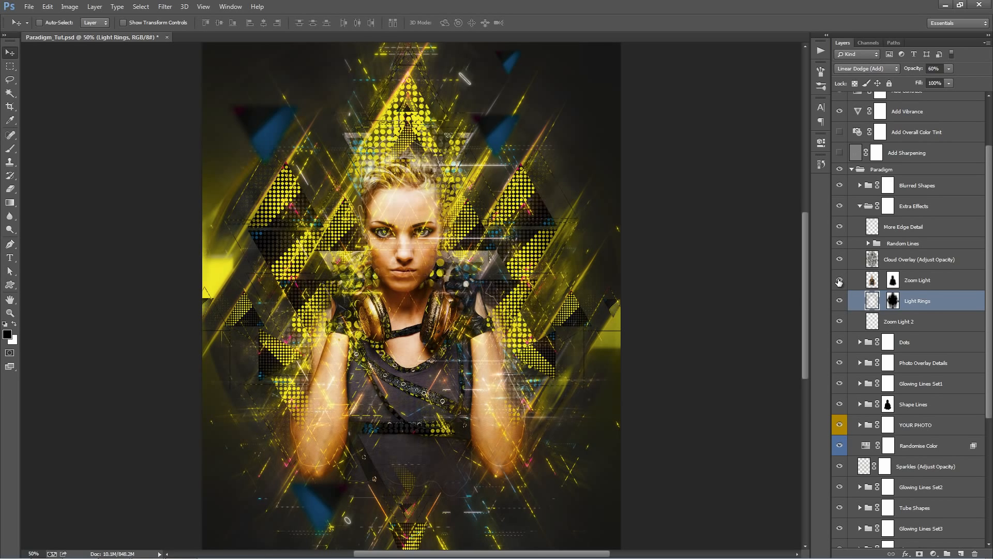
left_click(839, 280)
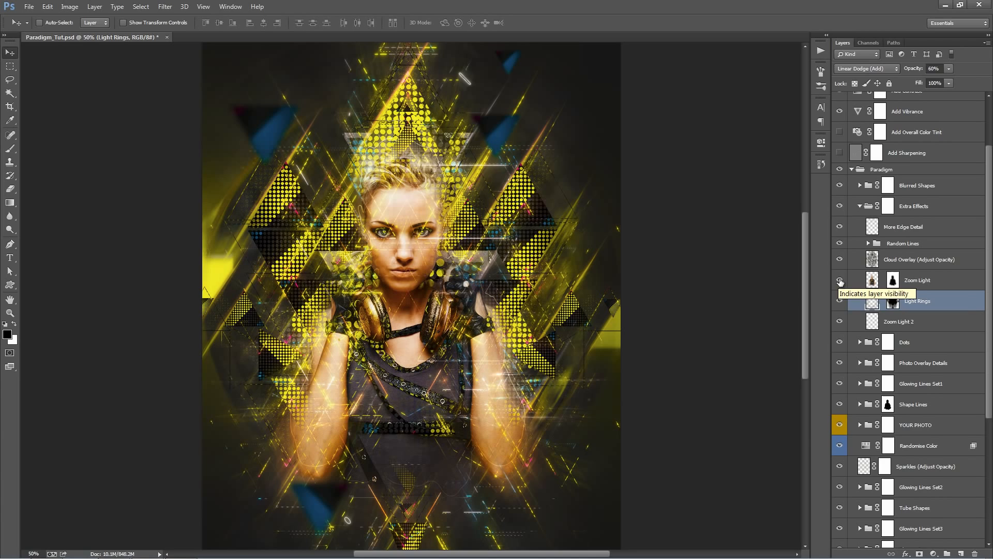
left_click(916, 321)
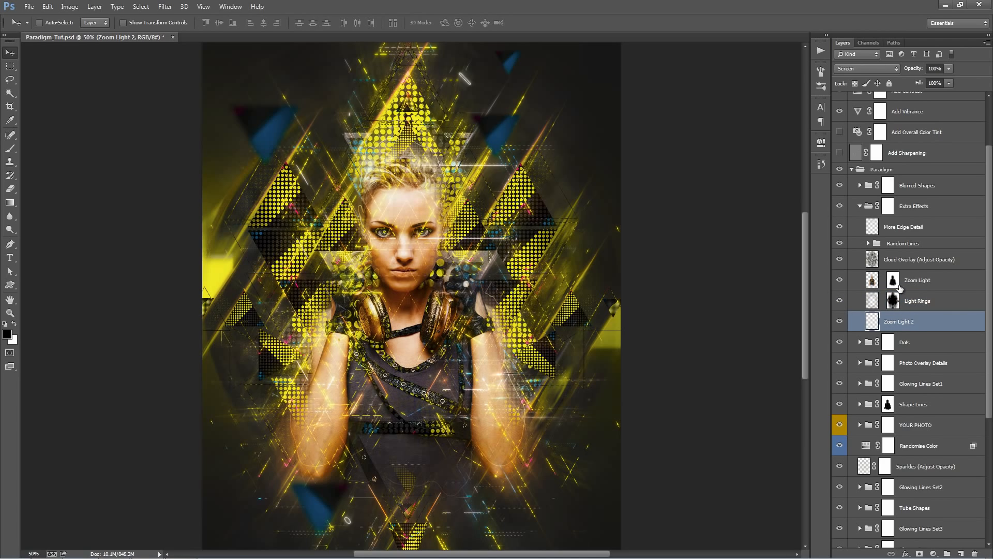
left_click(952, 208)
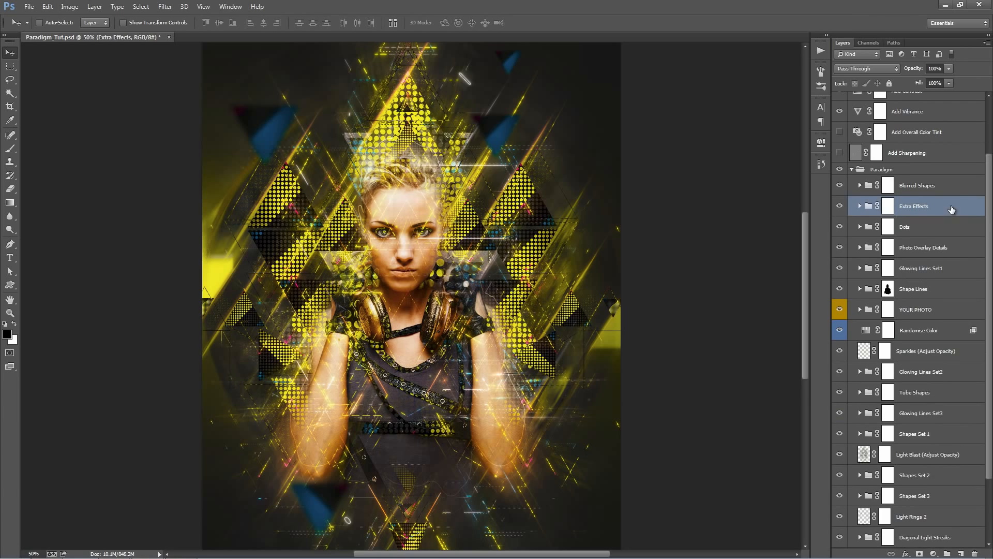
Compare the artwork with the Dots group hidden and shown.
left_click(907, 227)
left_click(839, 227)
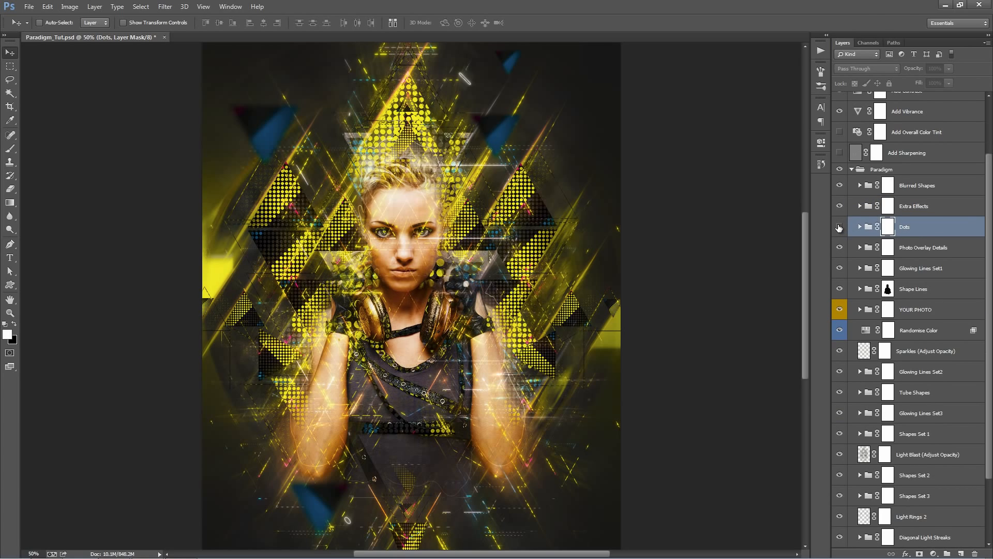
left_click(839, 228)
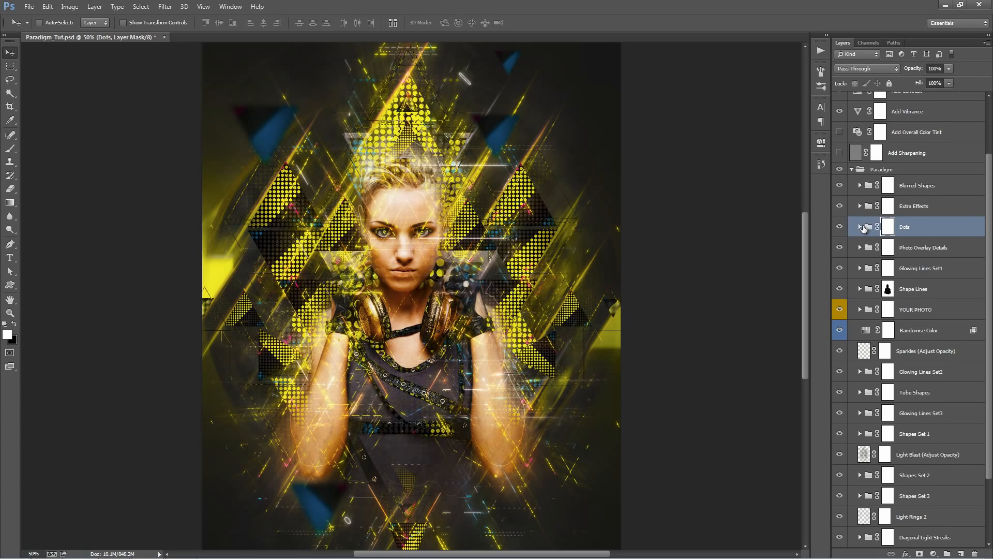
Expand the Dots group, try moving the Dots 2 subgroup across the artwork, and collapse Dots again.
left_click(862, 227)
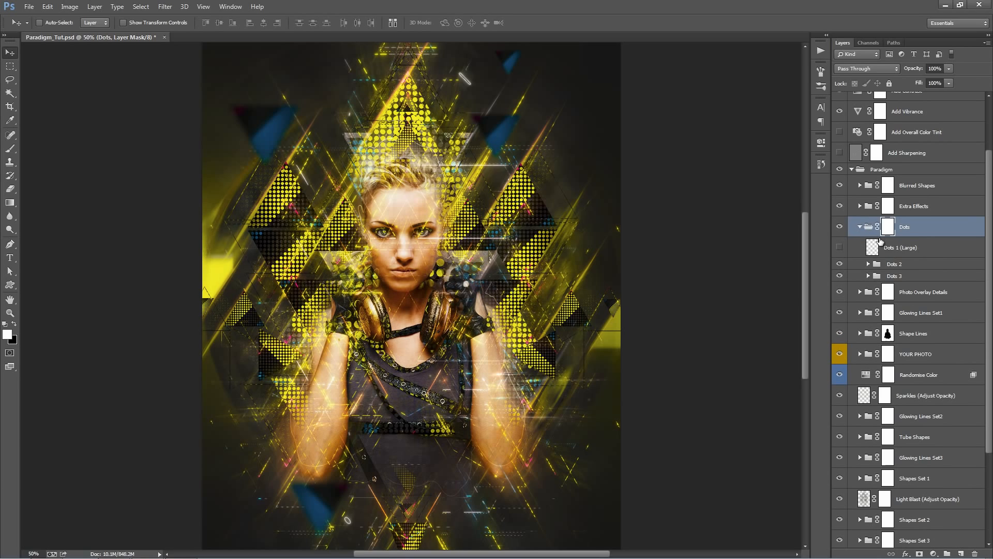
left_click(912, 264)
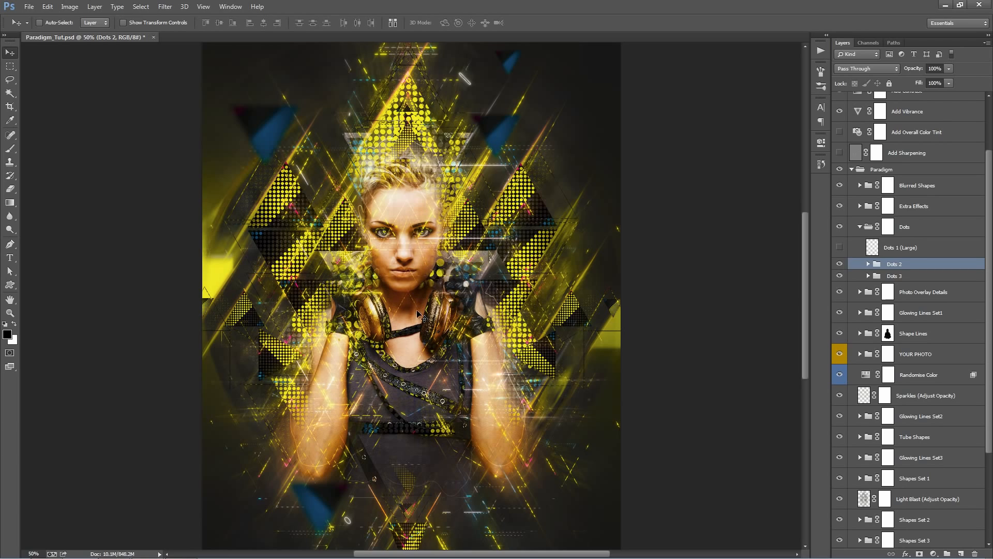
mouse_move(547, 144)
left_mouse_down()
mouse_move(548, 103)
mouse_move(556, 141)
left_mouse_up()
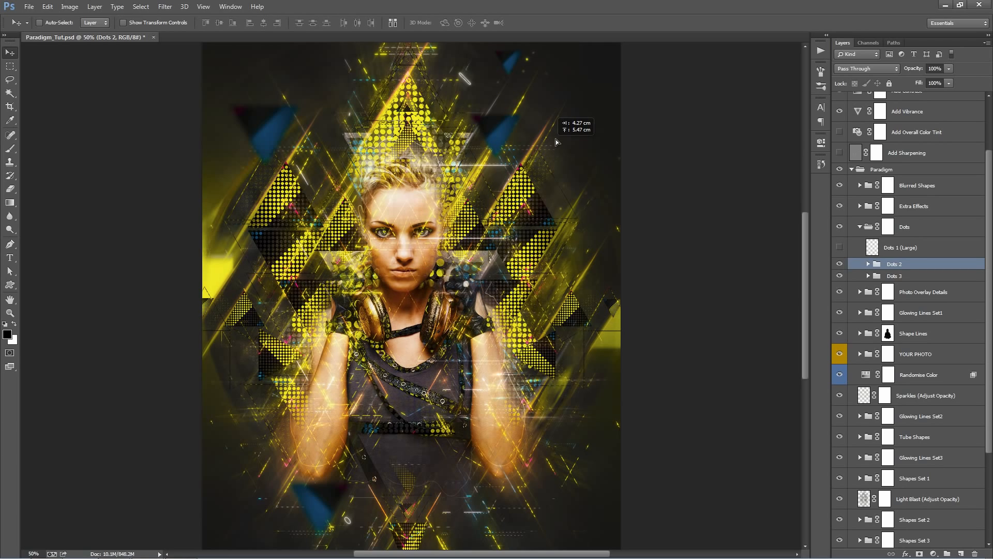
left_click_drag(585, 179, 584, 179)
left_click(860, 228)
Compare the artwork with the Photo Overlay Details group hidden and shown.
left_click(889, 251)
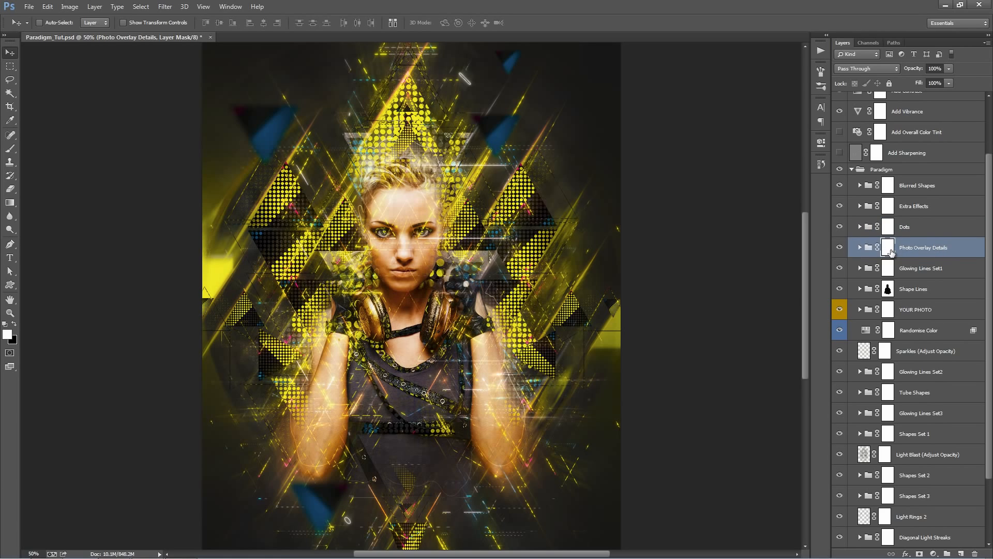
left_click(840, 248)
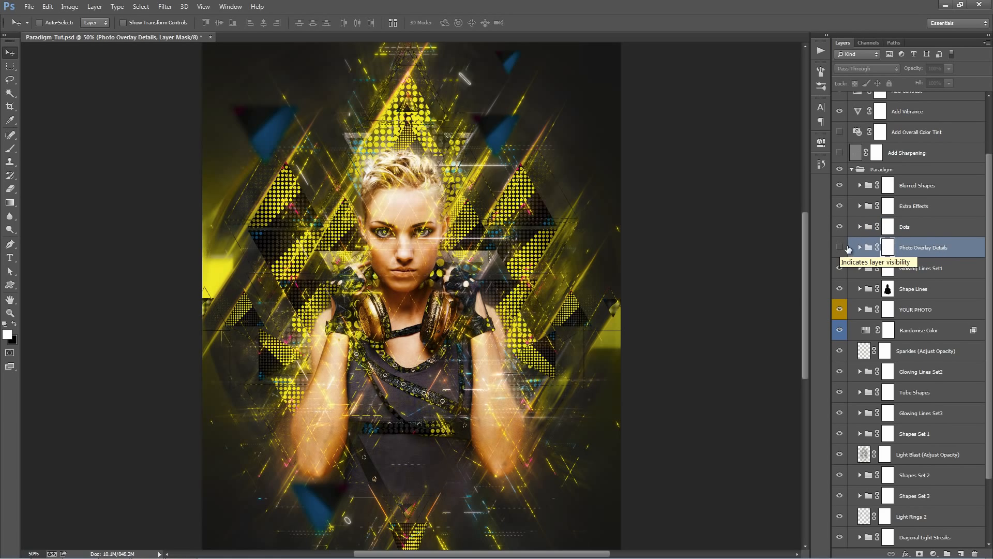
left_click(840, 248)
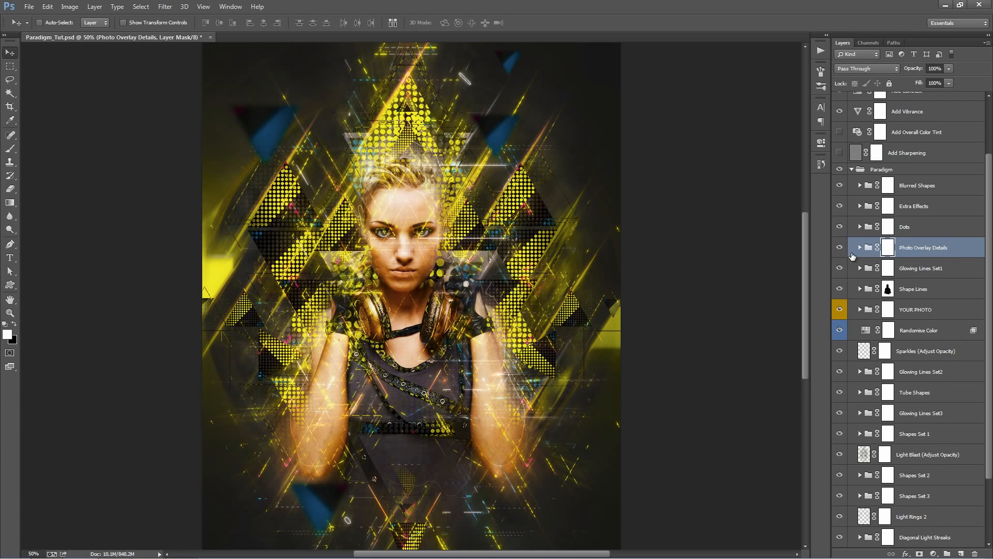
left_click(841, 247)
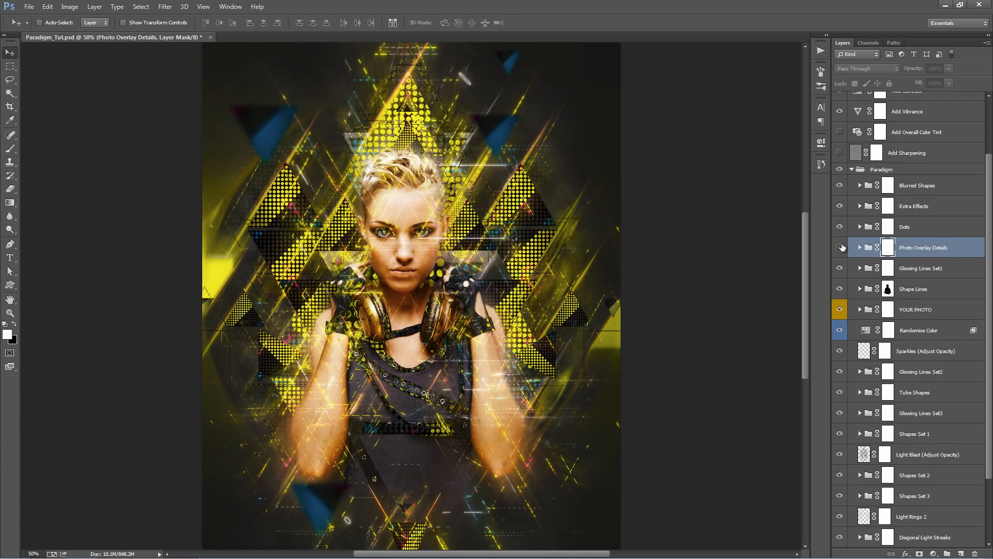
left_click(841, 247)
Expand Photo Overlay Details, compare the artwork with its Shape Bleed layer hidden and shown, and collapse the group.
left_click(860, 247)
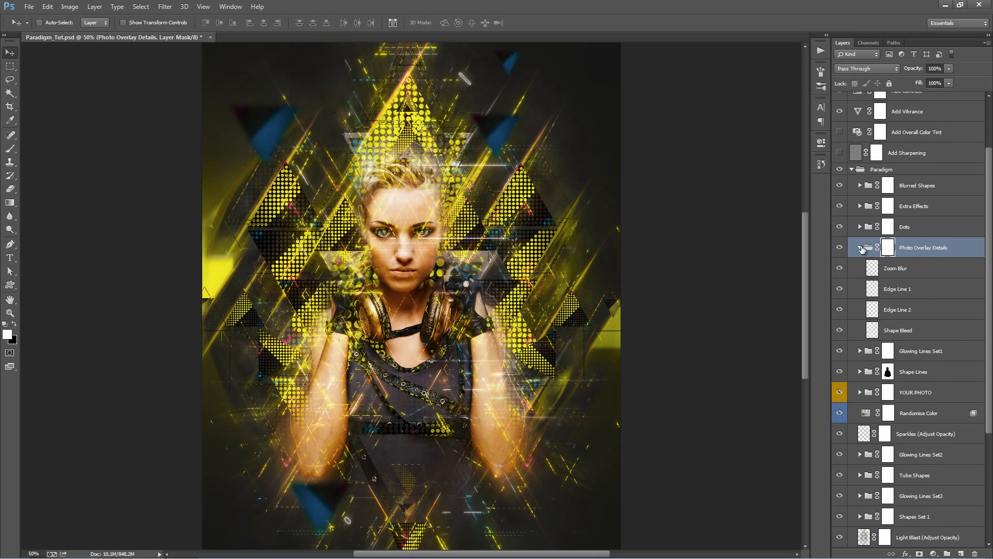
left_click(925, 269)
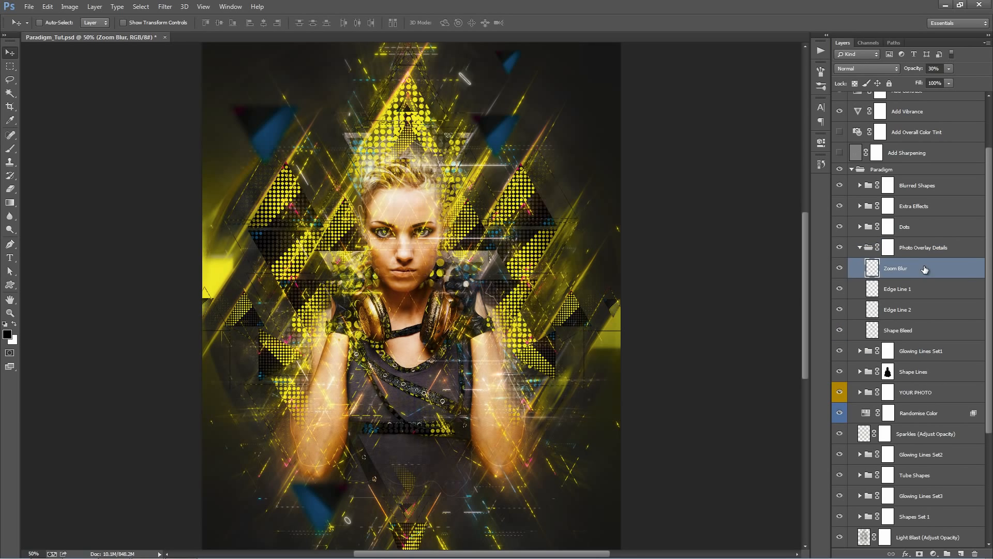
left_click(922, 334)
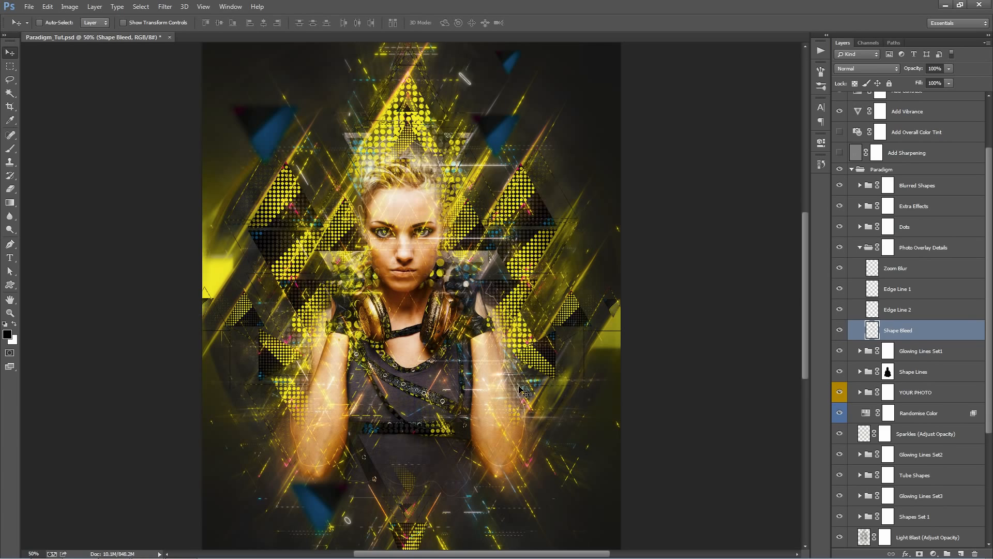
left_click(840, 331)
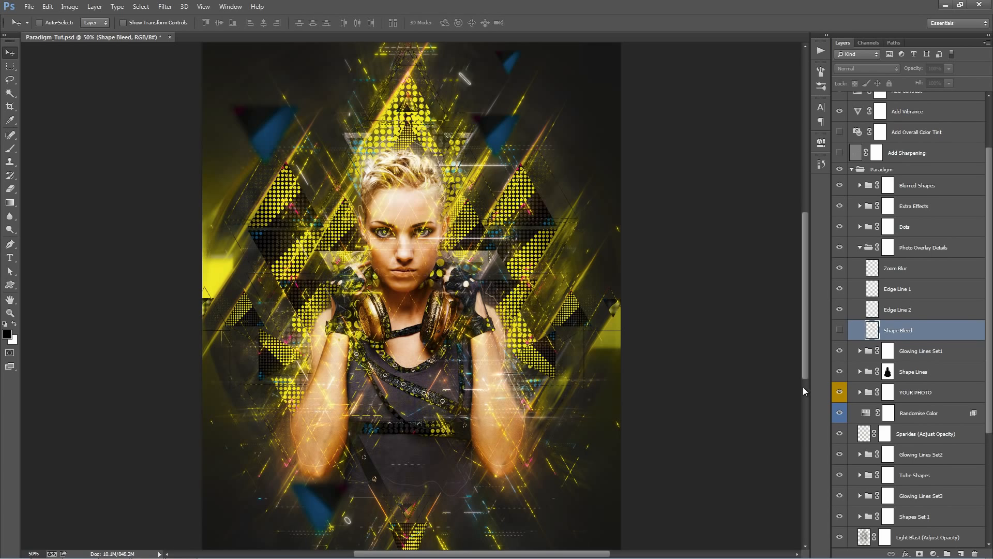
left_click(840, 331)
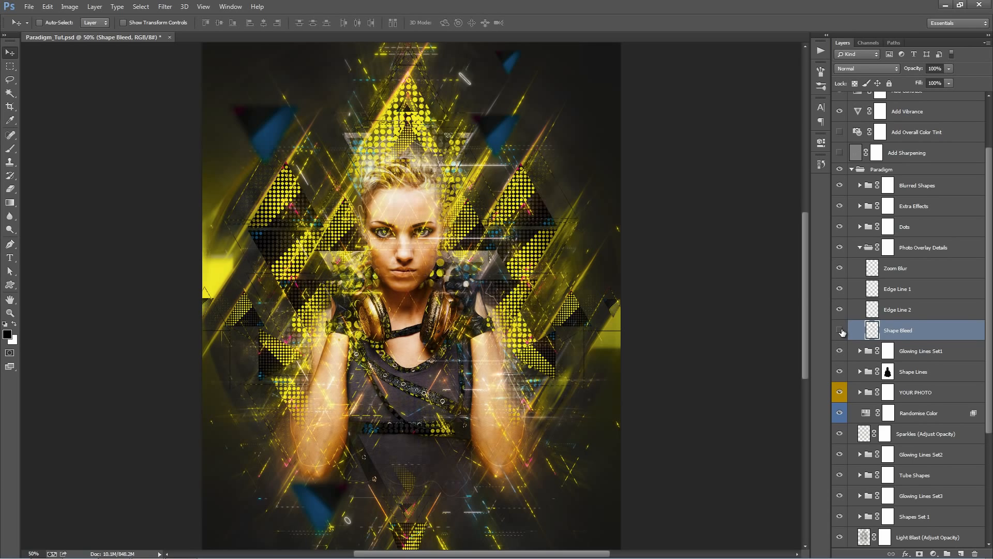
left_click(840, 330)
left_click(840, 331)
left_click(840, 331)
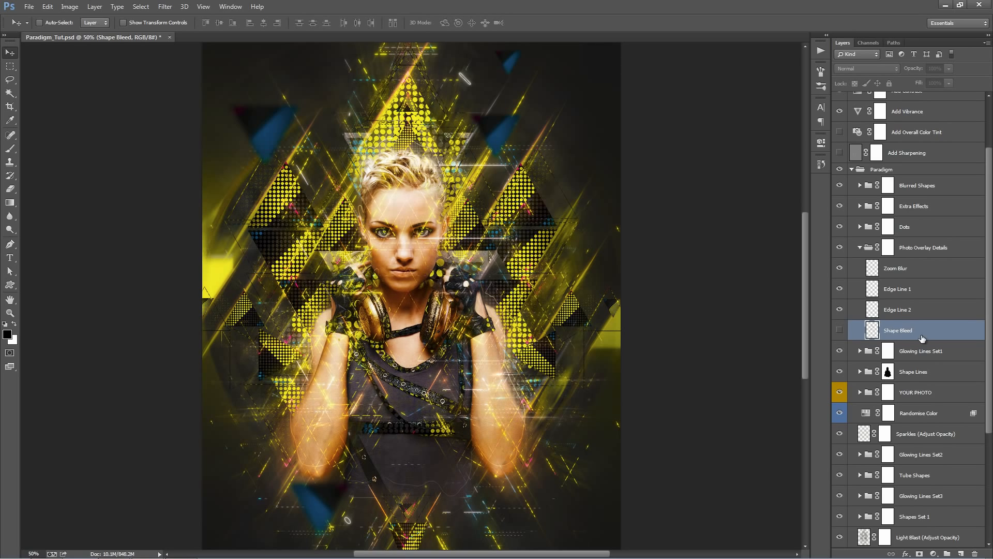
left_click(840, 331)
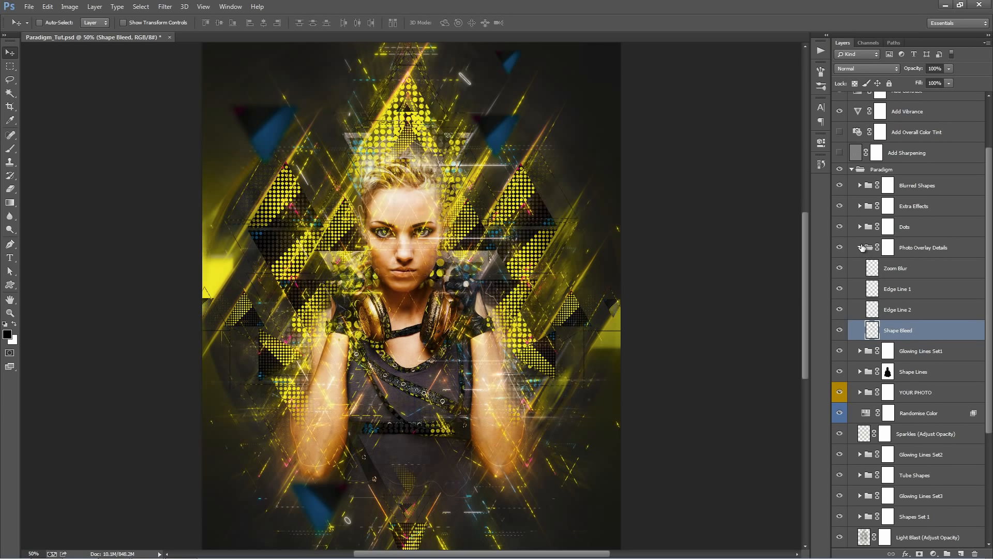
left_click(859, 247)
Compare the artwork with the Glowing Lines Set1 group hidden and shown, selecting the group's layer mask.
left_click(885, 268)
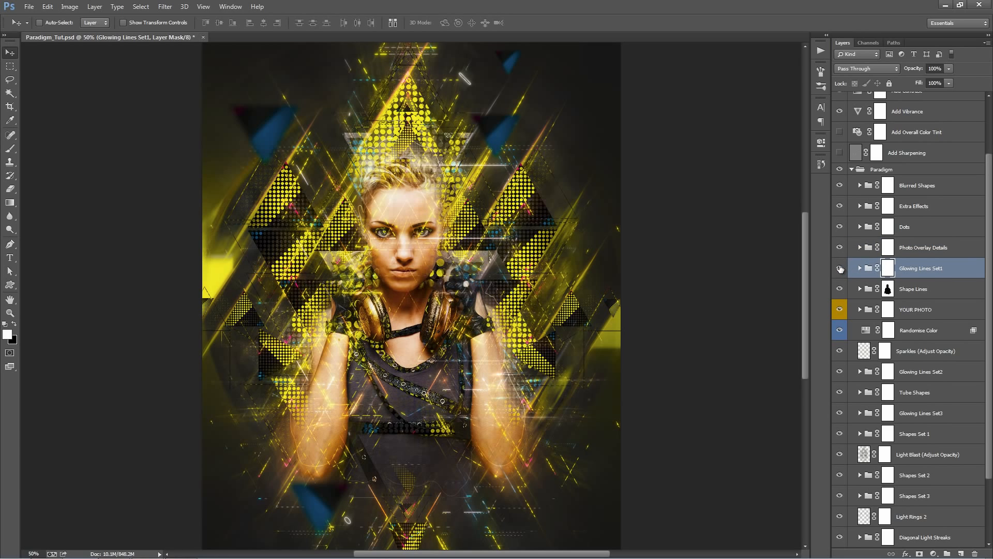
left_click(840, 268)
left_click(840, 268)
left_click(840, 269)
left_click(840, 268)
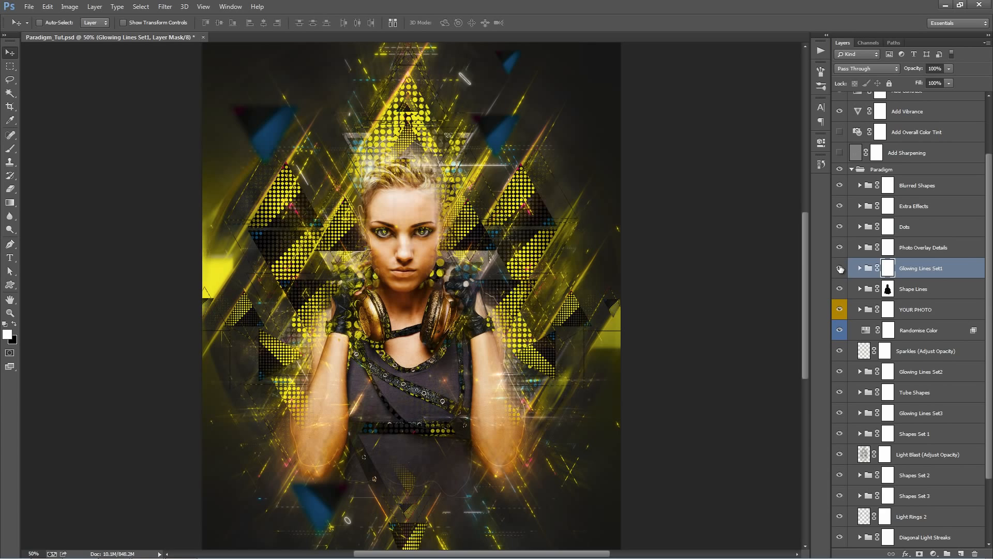
left_click(840, 268)
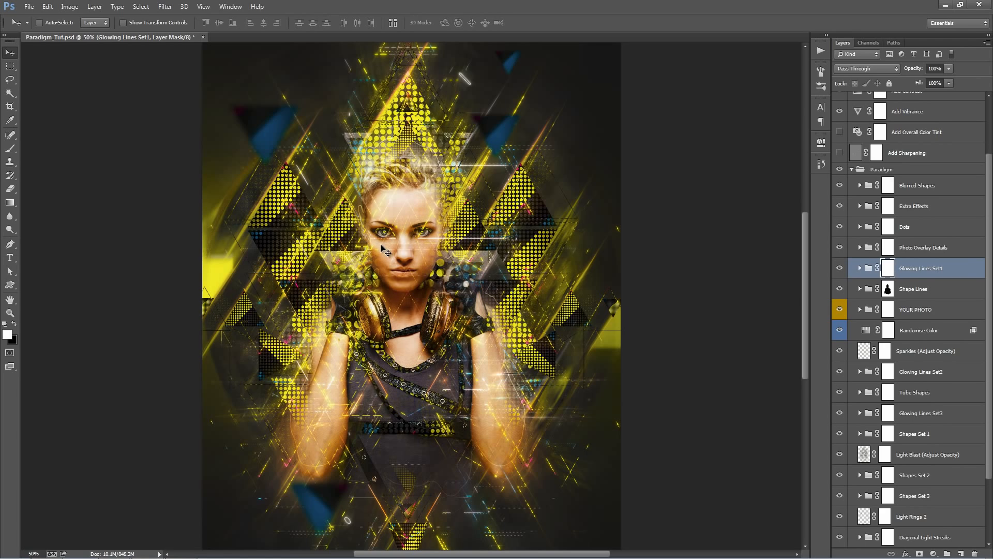
Remove the glowing lines from the woman's face by painting black on the Glowing Lines Set1 mask with a size 100 brush.
key("b")
key("bracketleft")
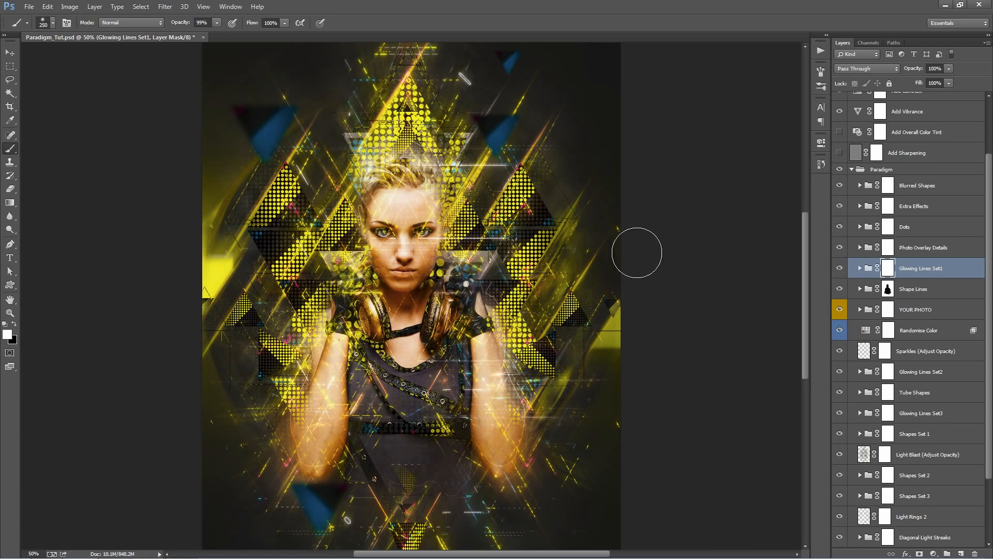
key("bracketleft")
key("x")
key("bracketleft")
key("bracketleft")
key("bracketleft")
key("bracketleft")
mouse_move(396, 228)
left_mouse_down()
mouse_move(388, 209)
mouse_move(397, 257)
mouse_move(424, 244)
mouse_move(409, 270)
mouse_move(390, 216)
mouse_move(388, 252)
mouse_move(384, 205)
mouse_move(399, 225)
left_mouse_up()
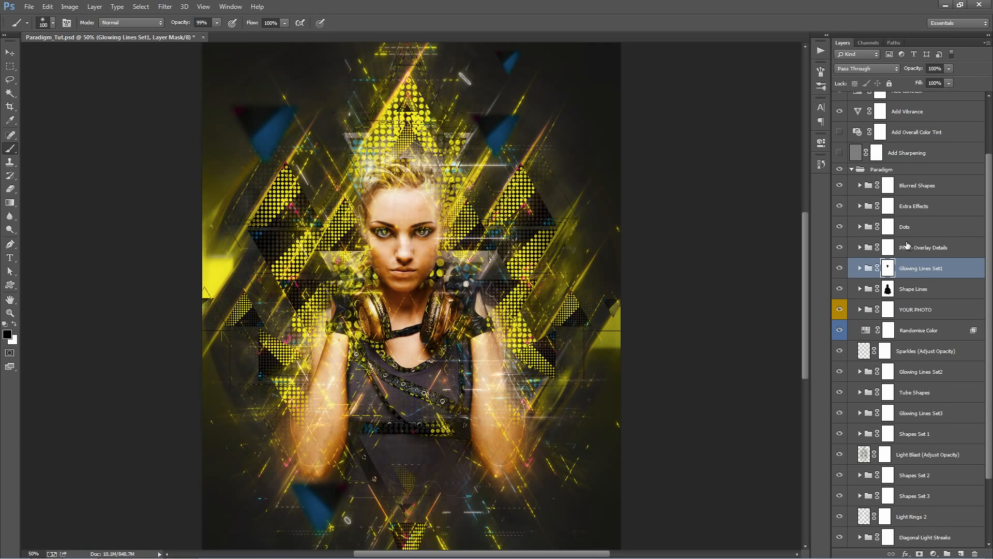
Paint black over the woman's face on the Dots group's layer mask, and reselect the Glowing Lines Set1 group.
left_click(884, 230)
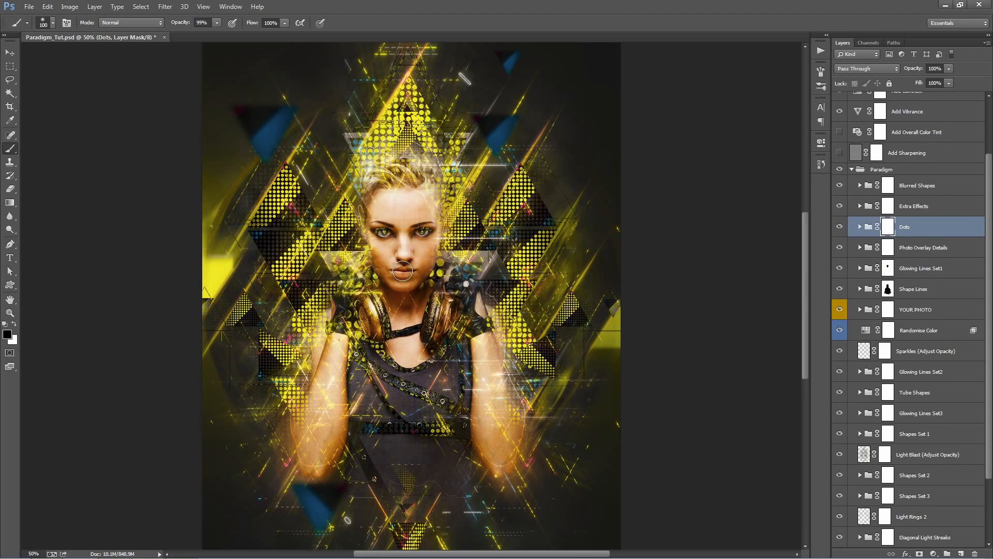
mouse_move(425, 209)
left_mouse_down()
mouse_move(443, 220)
mouse_move(414, 210)
left_mouse_up()
left_click(938, 267)
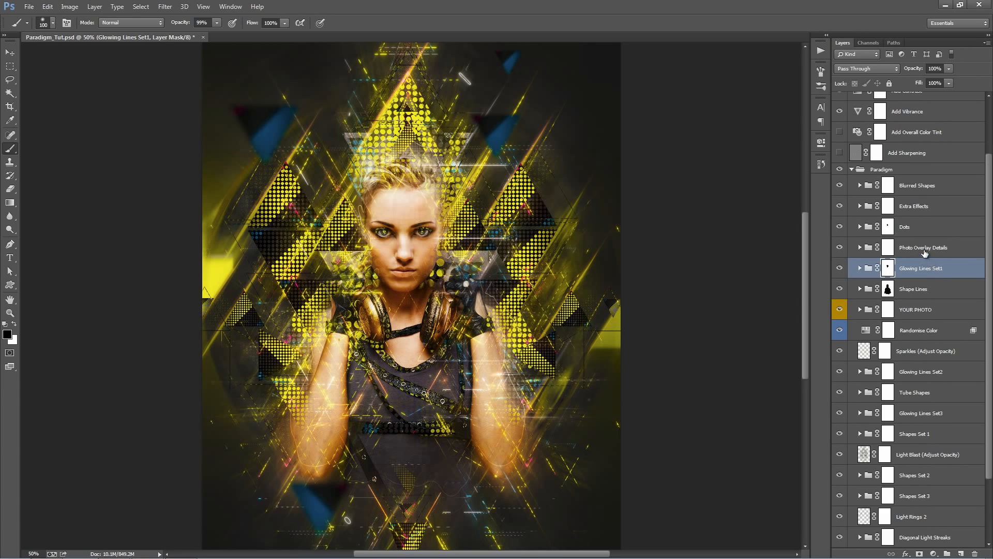
Inspect the Shape Lines group by toggling its visibility, switching to the Move tool, and expanding and collapsing its layers.
left_click(923, 292)
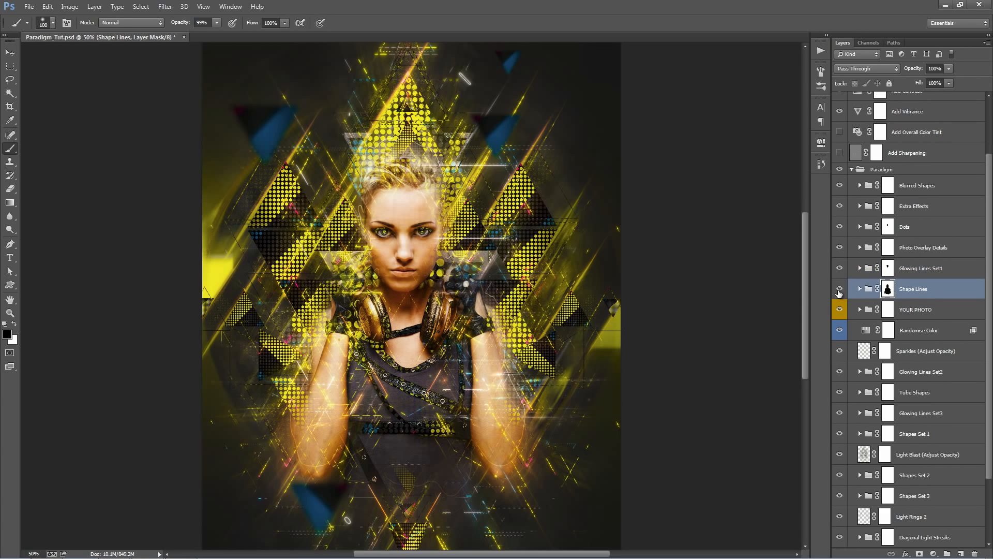
left_click(839, 290)
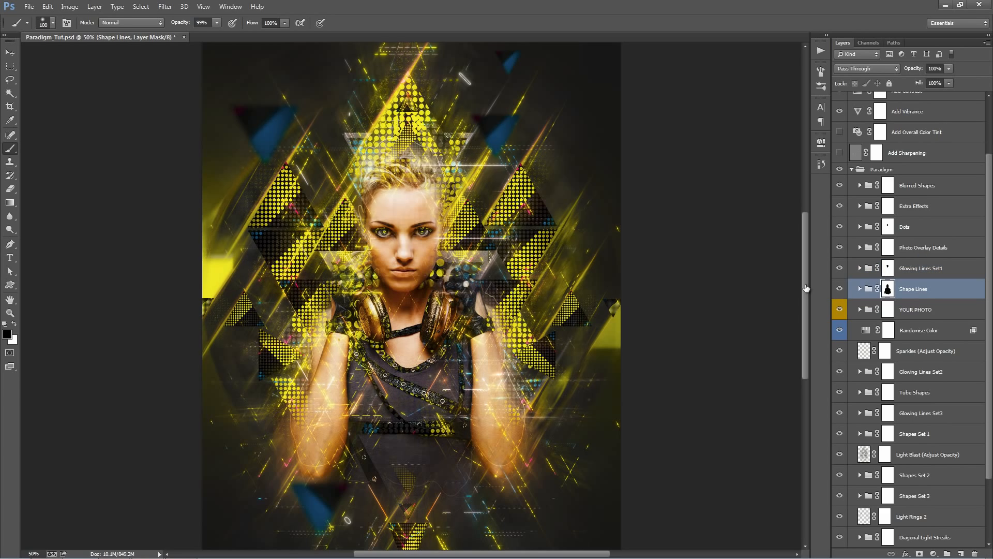
key("v")
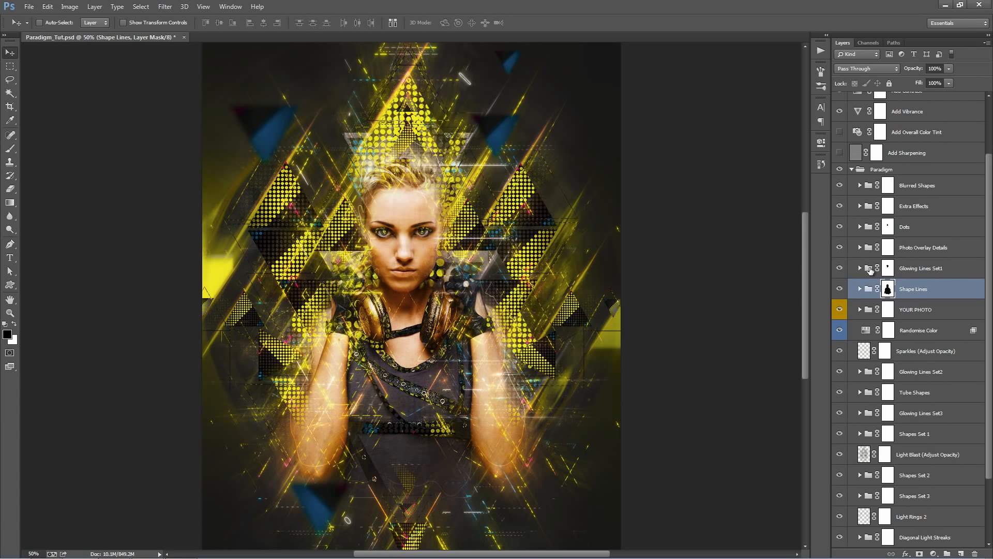
left_click(860, 289)
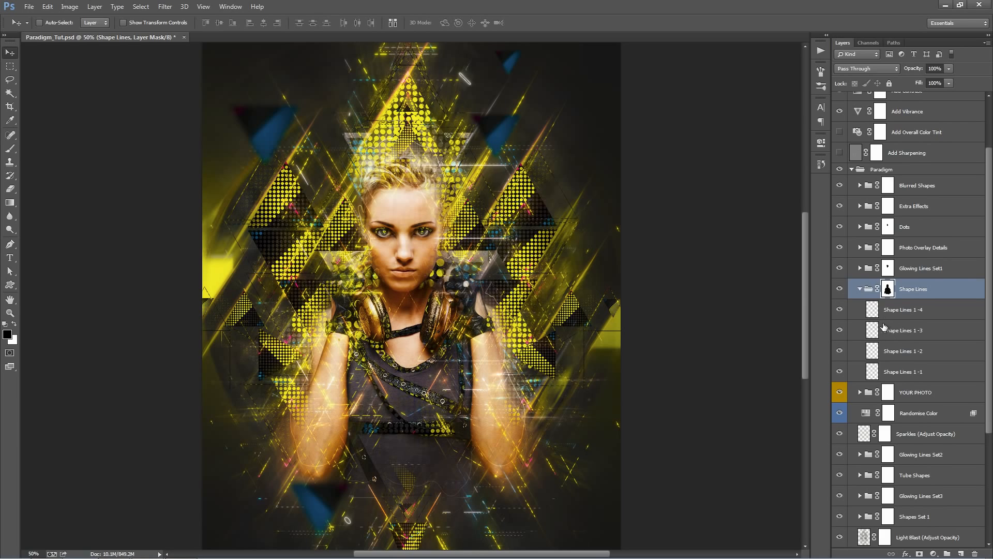
left_click(860, 288)
Compare the artwork with the YOUR PHOTO group hidden and shown, and expand the group to view its layers.
left_click(902, 310)
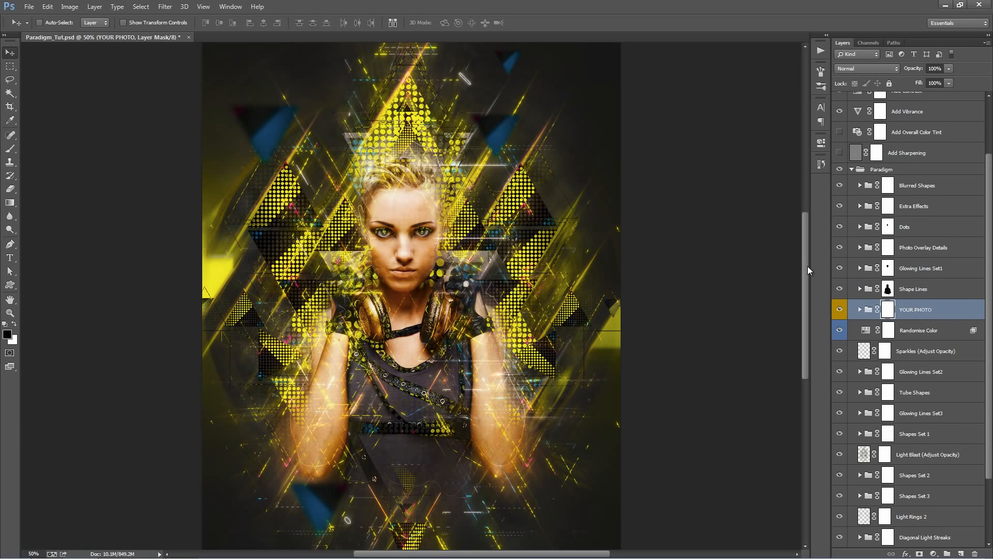
left_click(843, 310)
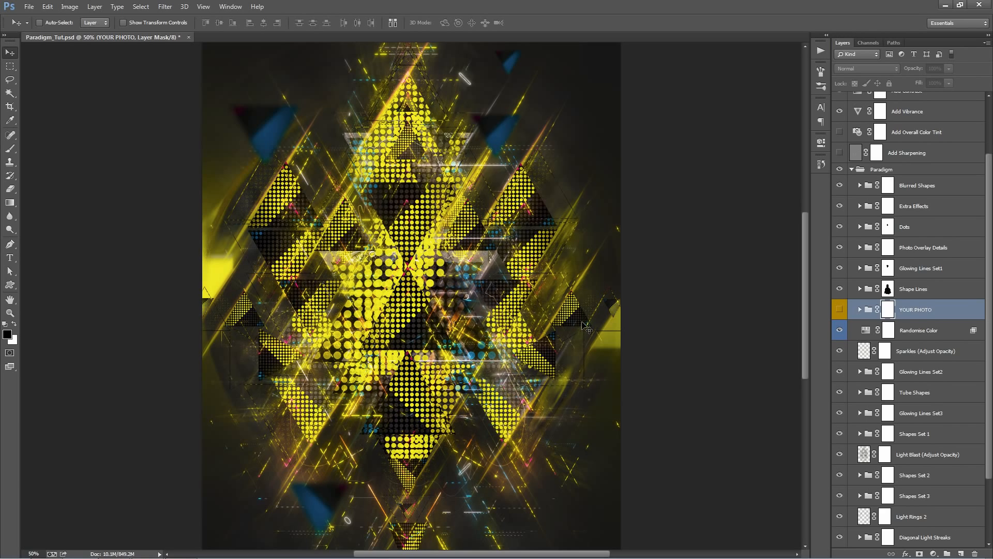
left_click(840, 309)
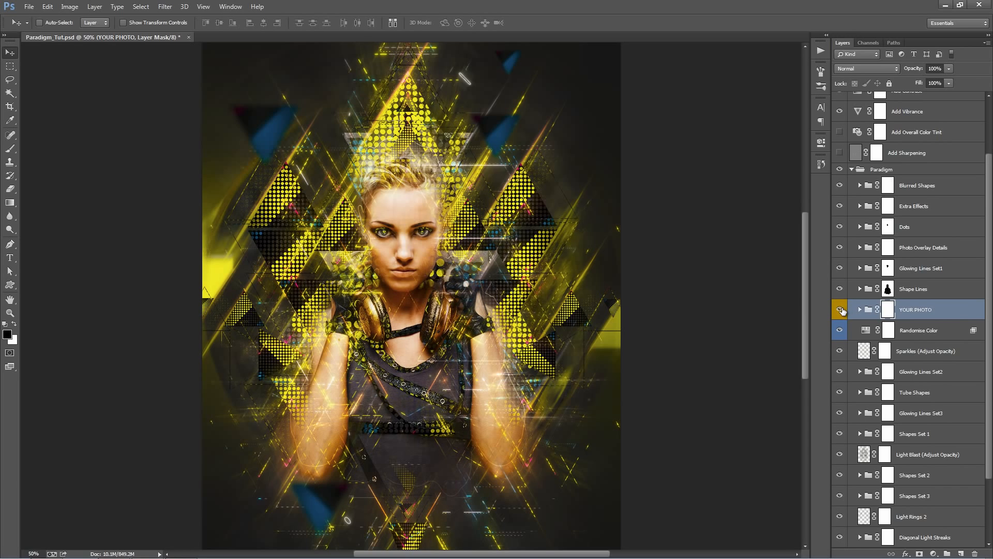
left_click(901, 311)
left_click(860, 310)
scroll(896, 325, "down", 3)
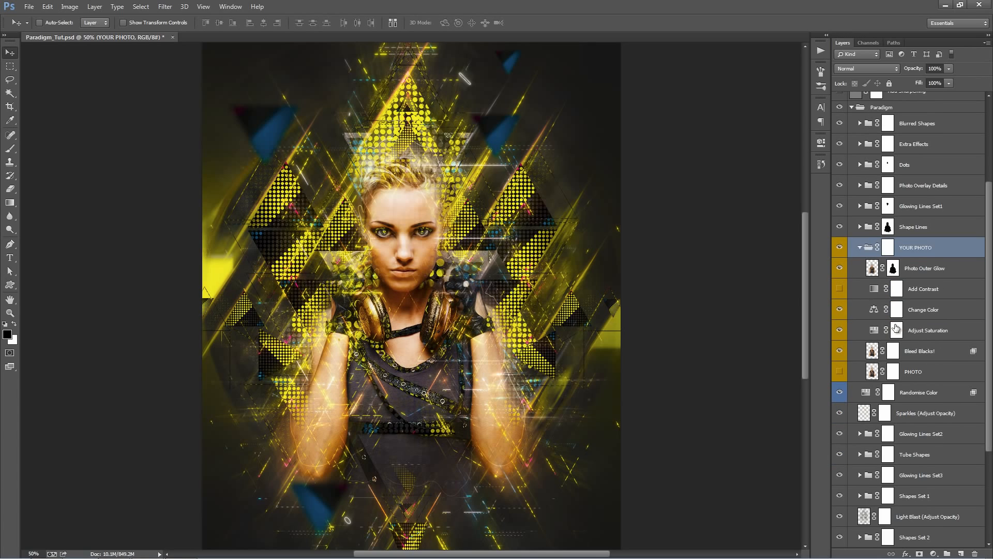
Compare the artwork with the Photo Outer Glow layer hidden and shown.
left_click(936, 275)
left_click(840, 268)
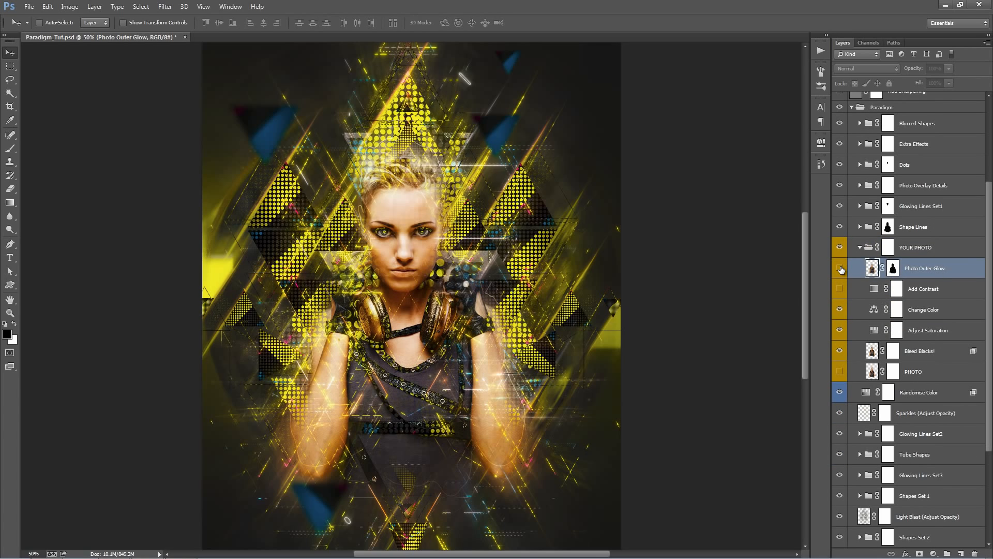
left_click(840, 269)
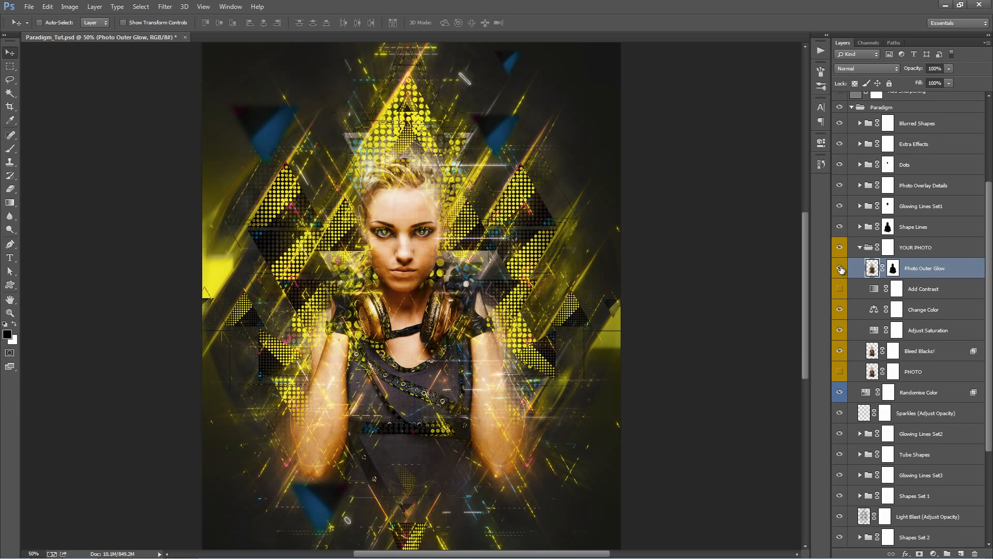
left_click(840, 269)
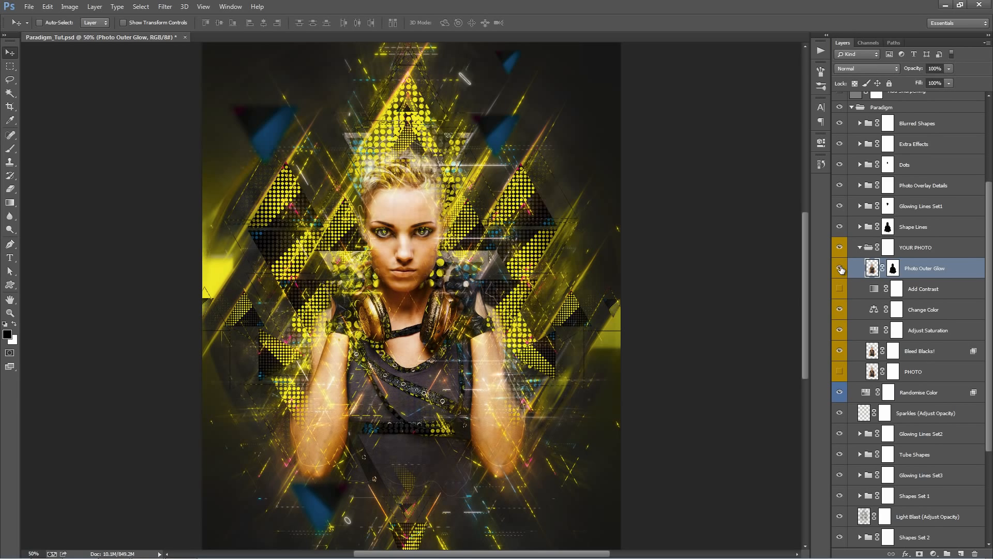
Show the Add Contrast layer and adjust its opacity.
left_click(938, 293)
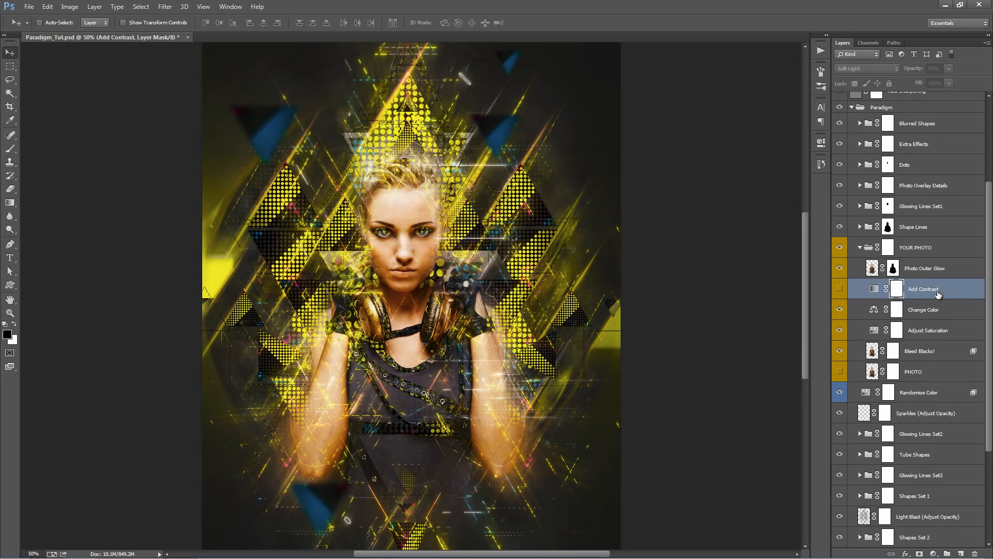
left_click(840, 289)
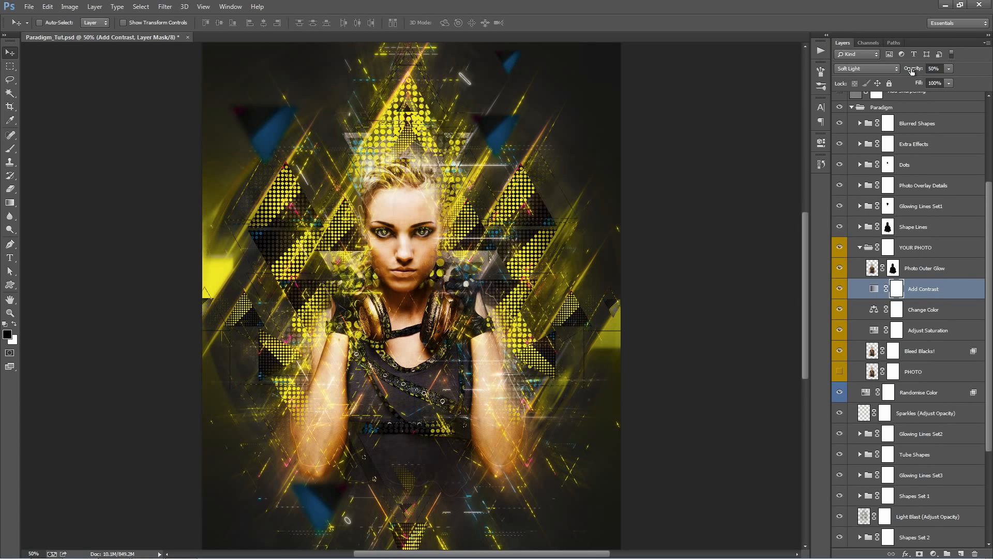
left_click_drag(912, 71, 349, 102)
Shift the midtones of the Change Color layer's Color Balance from red toward cyan.
left_click(910, 313)
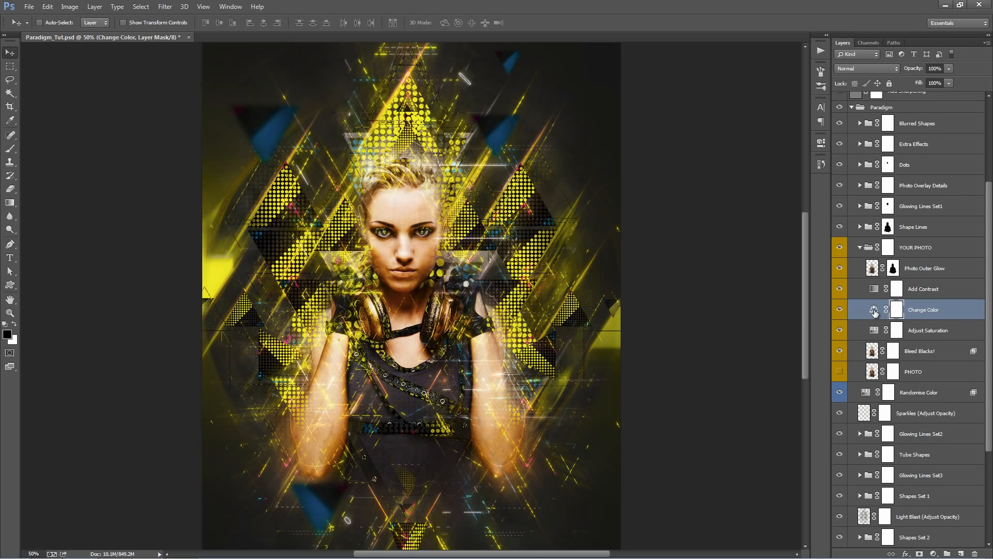
double_click(874, 310)
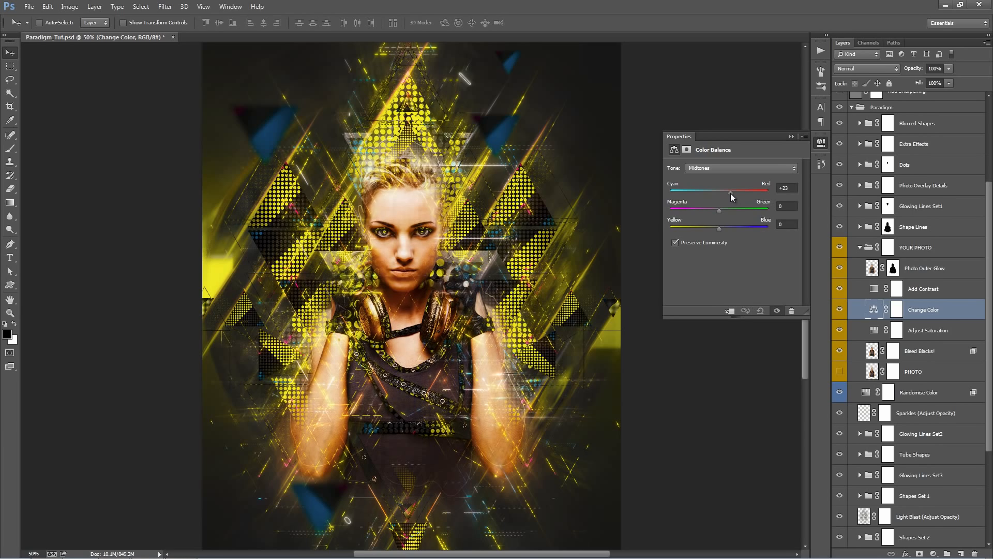
left_click_drag(730, 193, 710, 194)
left_click(791, 136)
Set the saturation of the Adjust Saturation layer to +5.
left_click(944, 331)
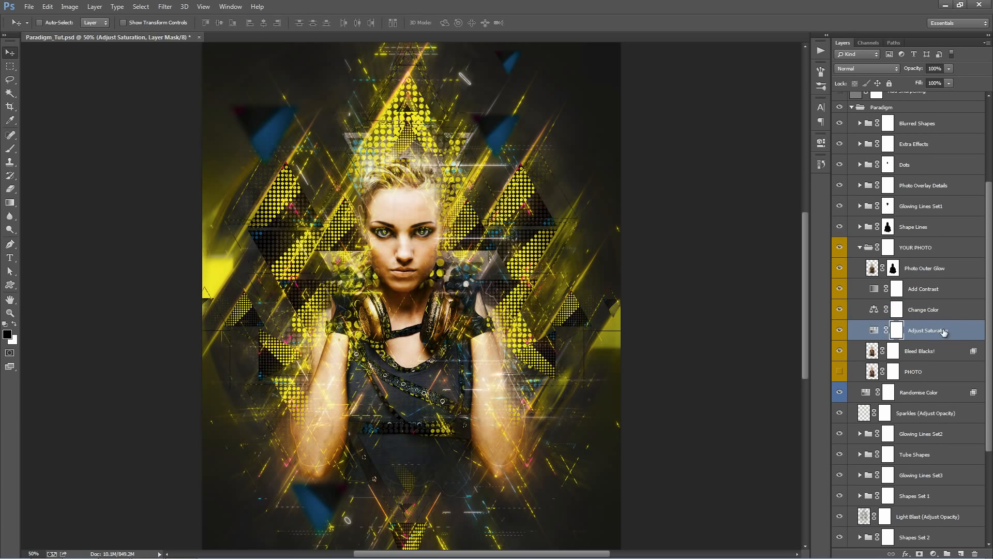
double_click(874, 331)
mouse_move(730, 227)
left_mouse_down()
mouse_move(653, 219)
mouse_move(747, 228)
mouse_move(738, 228)
left_mouse_up()
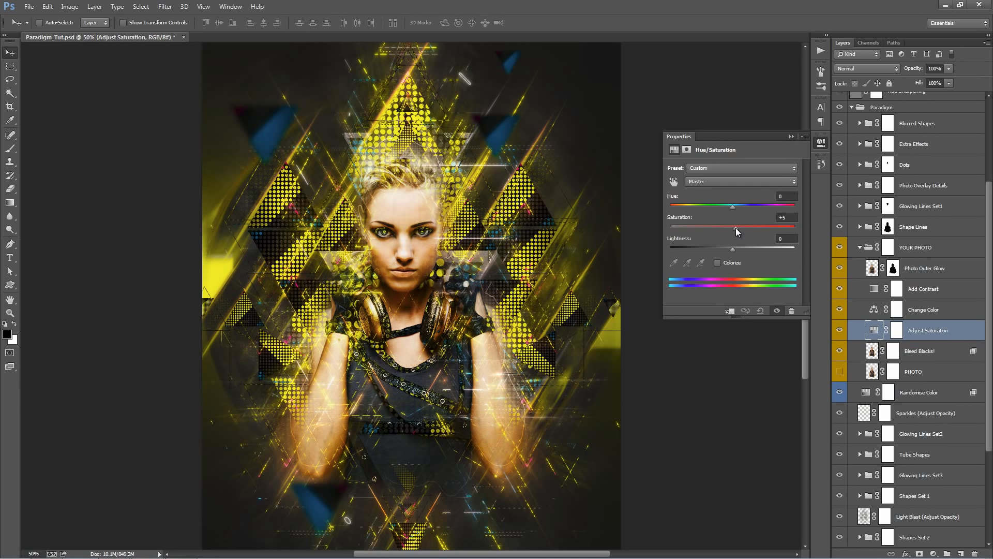
left_click(790, 136)
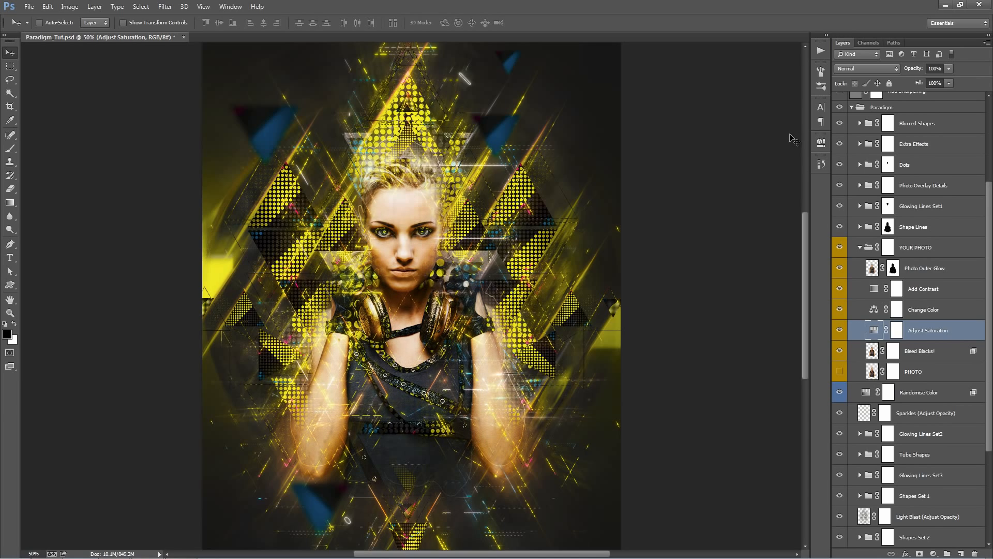
Compare the Bleed Blacks! and PHOTO layers in the YOUR PHOTO group by swapping which of the two is visible.
left_click(951, 352)
scroll(951, 352, "down", 1)
left_click(933, 311)
left_click(932, 293)
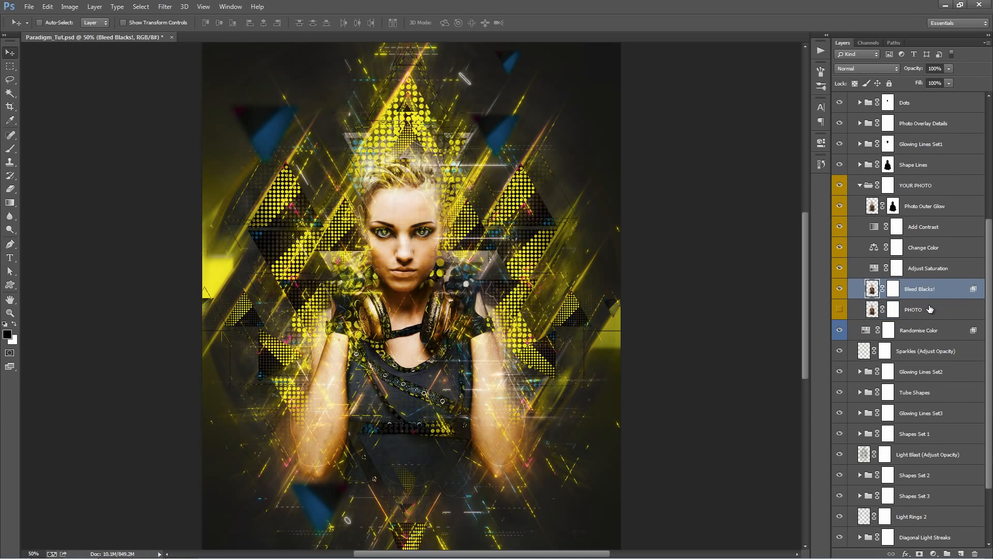
left_click(930, 309)
left_click(928, 293)
left_click(840, 288)
left_click(840, 309)
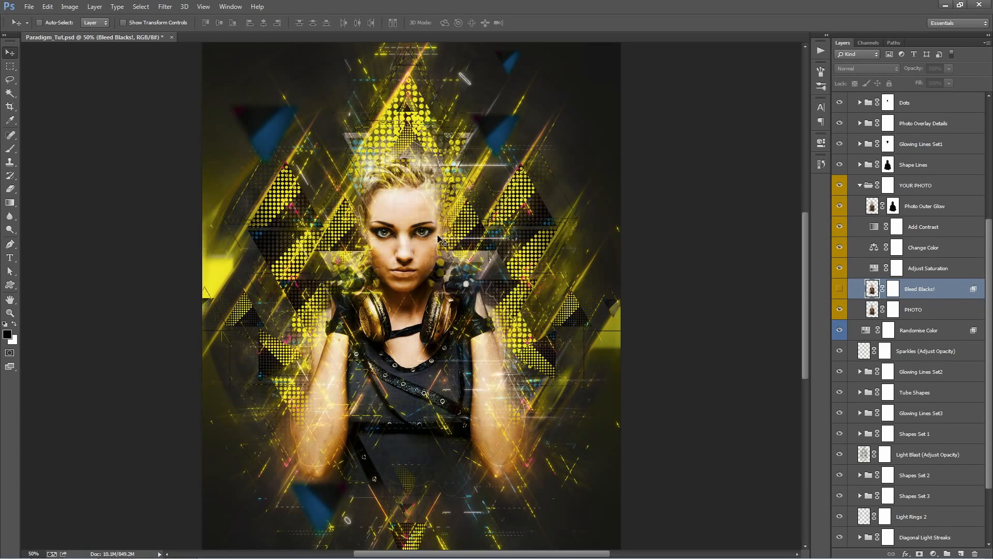
left_click(840, 309)
left_click(839, 289)
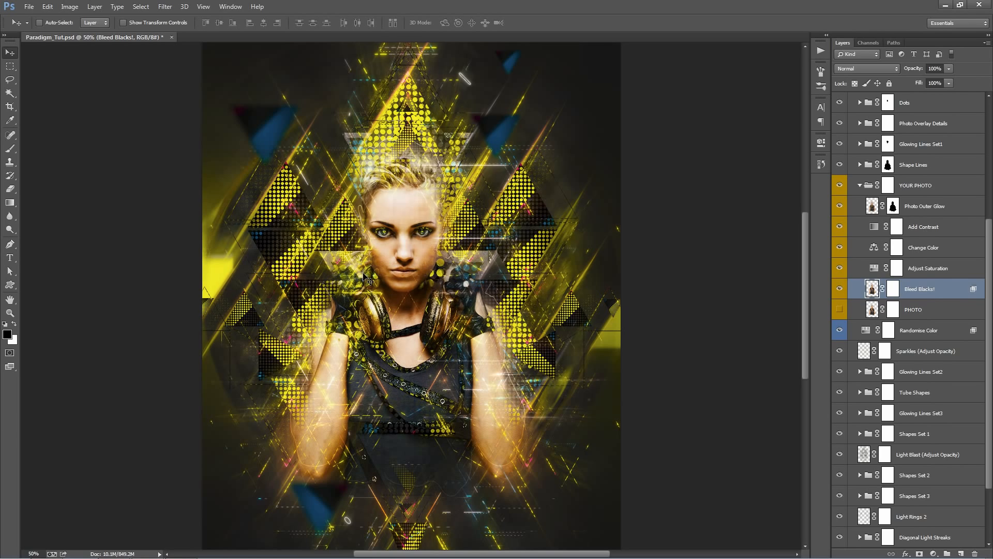
Try Blend If on the Bleed Blacks! layer, splitting This Layer's black point to 0/110 and then returning it to 0.
double_click(952, 295)
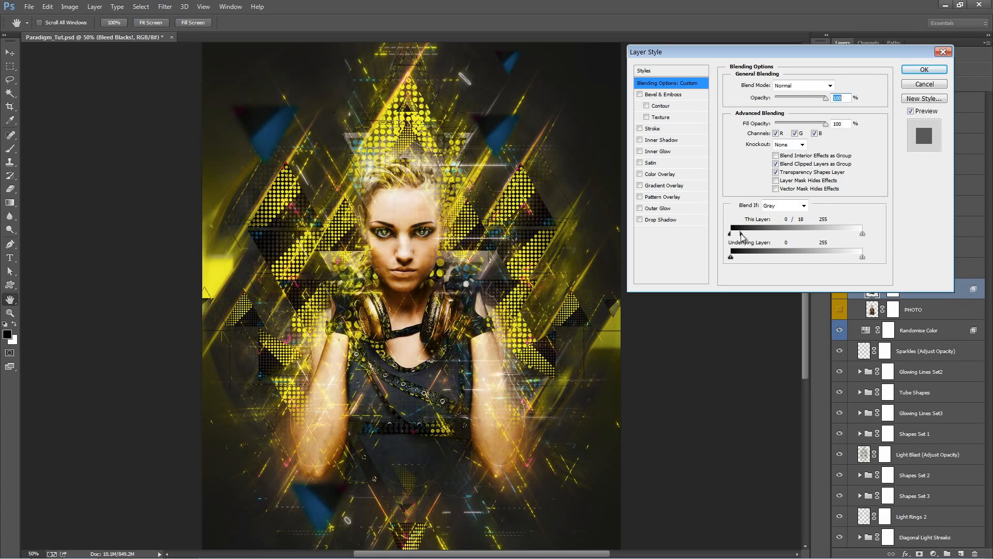
left_click_drag(754, 234, 780, 233)
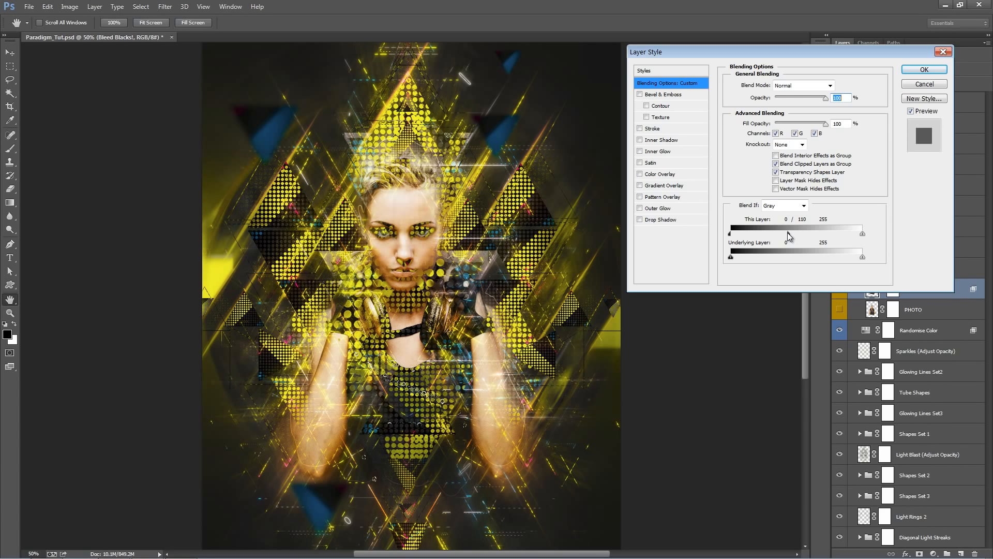
left_click_drag(788, 232, 736, 231)
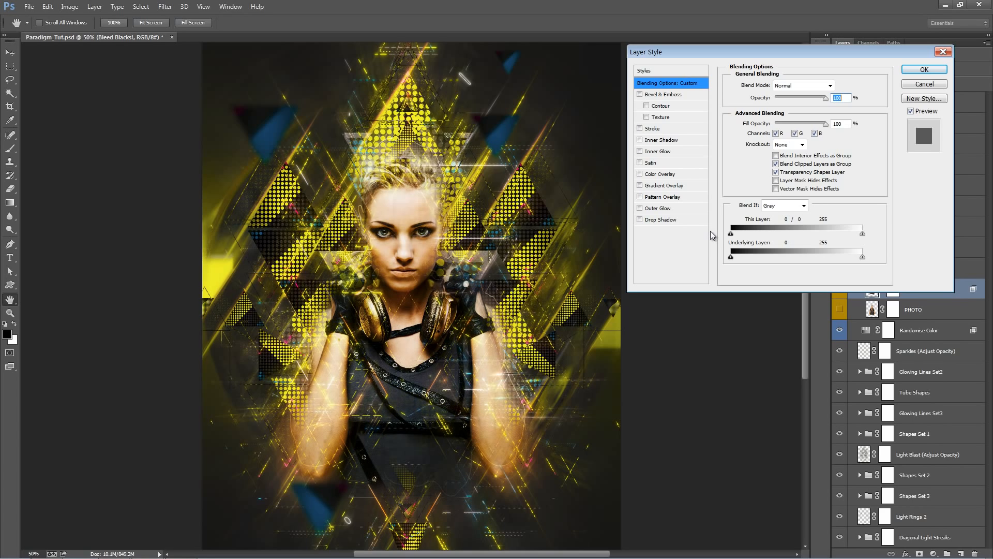
left_click(923, 70)
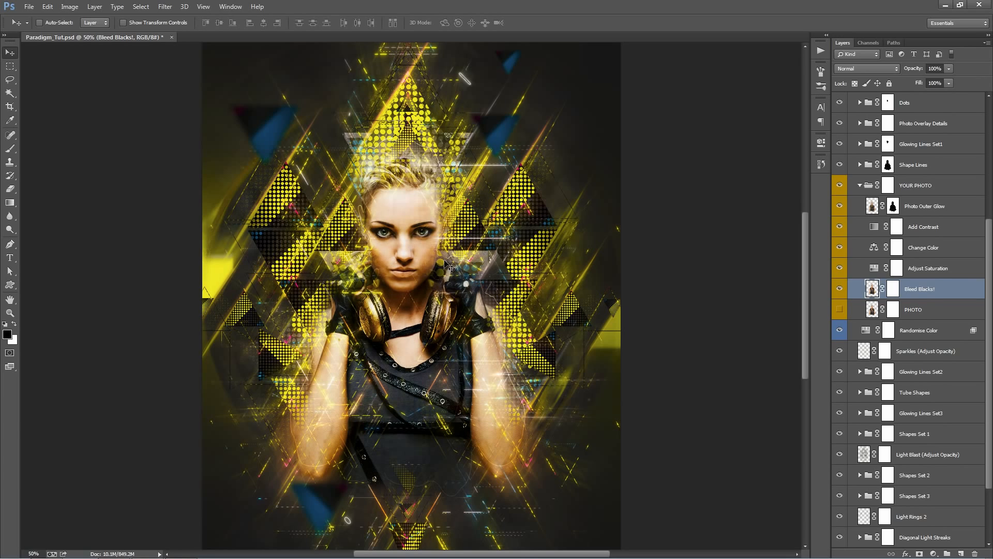
Compare the unblended Bleed Blacks! layer with the PHOTO layer by switching their visibility, ending with Bleed Blacks! shown.
left_click(919, 191)
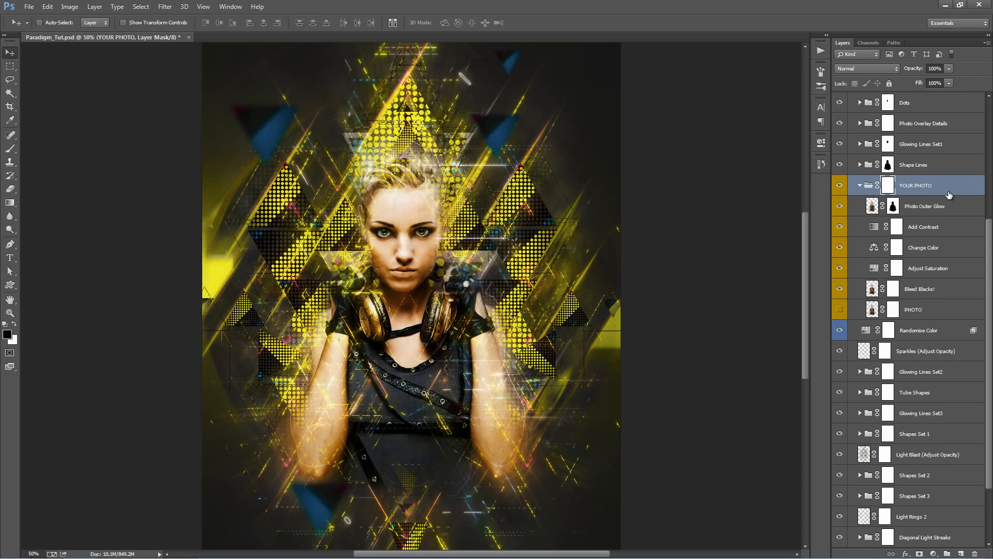
left_click(841, 288)
left_click(840, 309)
left_click(924, 312)
left_click(841, 310)
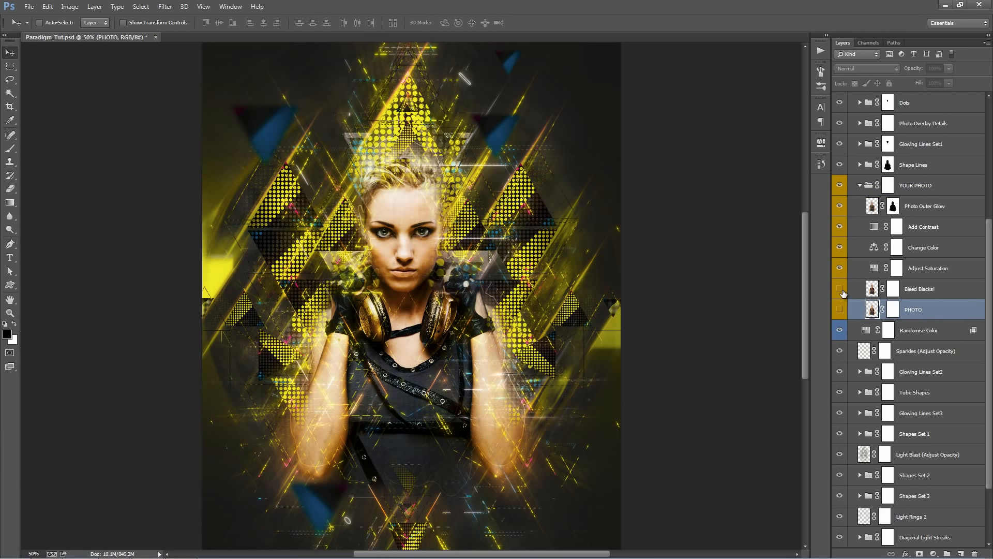
left_click(841, 289)
Split the This Layer black point to about 0/22 in the Bleed Blacks! layer's Blend If settings.
double_click(950, 293)
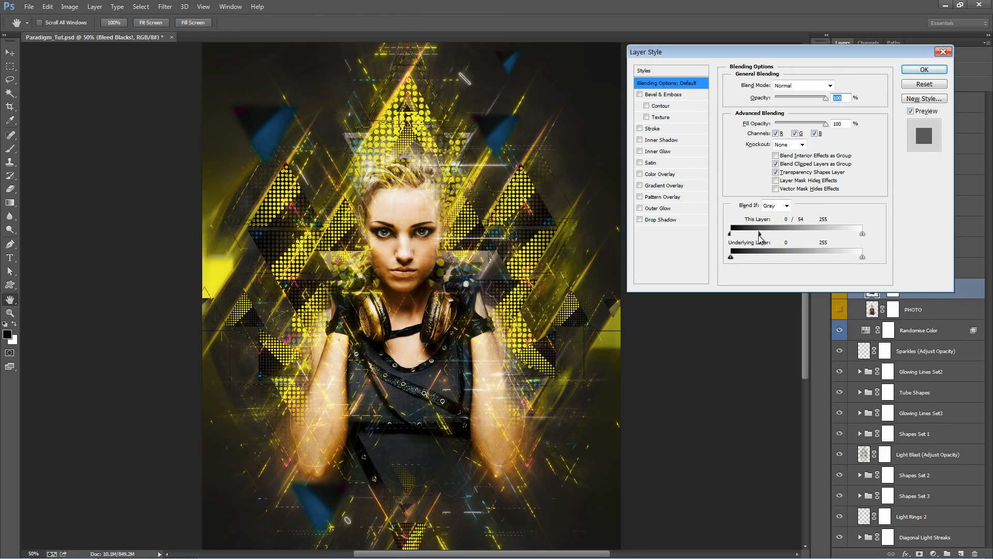
mouse_move(732, 234)
left_mouse_down()
mouse_move(750, 234)
mouse_move(742, 233)
left_mouse_up()
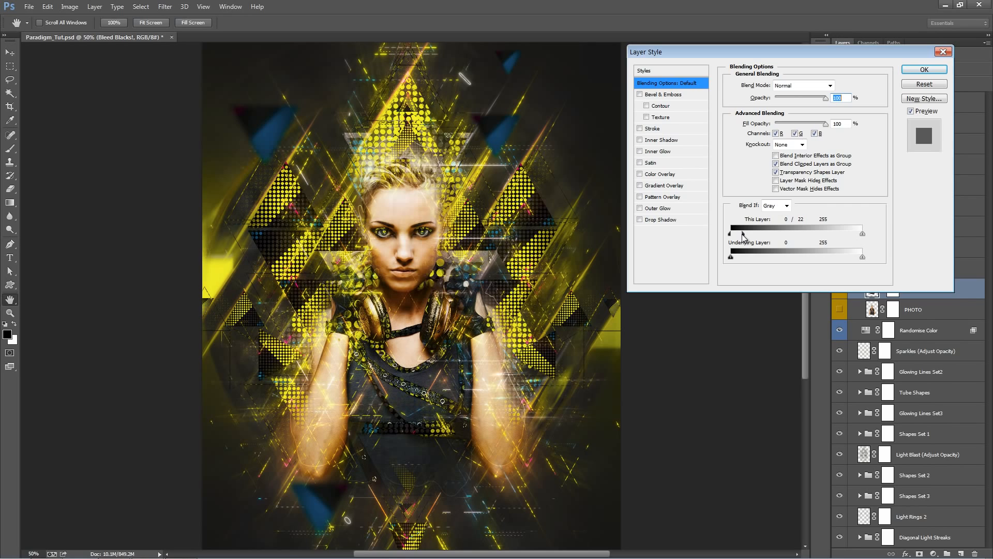
left_click(913, 70)
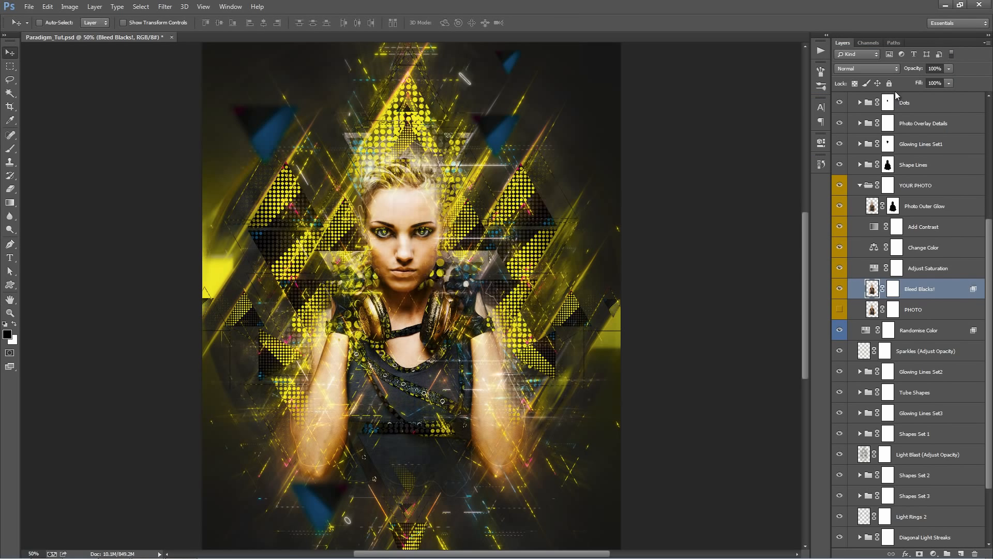
Hide the Bleed Blacks! layer, show the PHOTO layer instead, and select it.
left_click(840, 288)
left_click(841, 310)
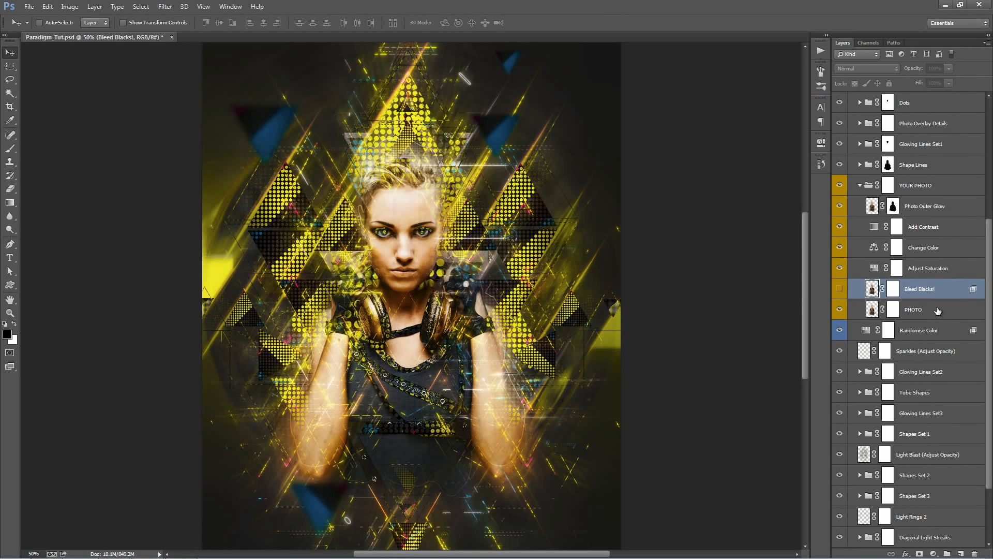
left_click(938, 311)
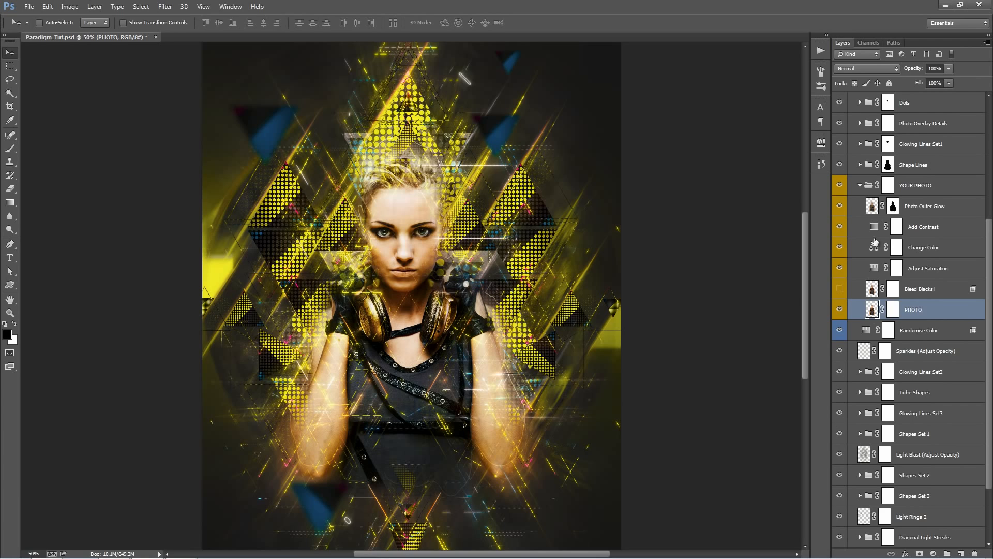
scroll(922, 315, "up", 4)
scroll(922, 315, "down", 4)
Place the AddMorePhotos image as an embedded object above the PHOTO layer and scale it down.
left_click(29, 7)
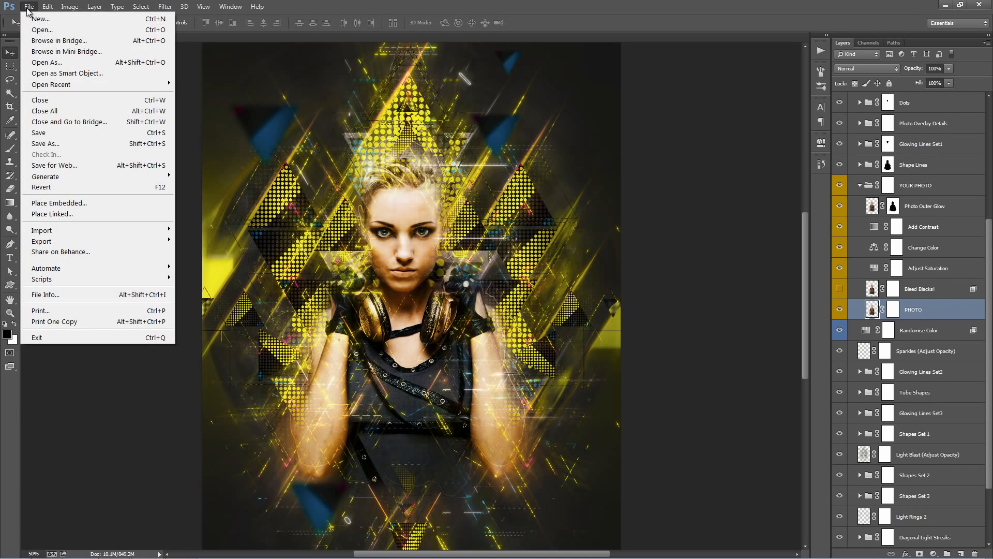
left_click(98, 203)
double_click(160, 155)
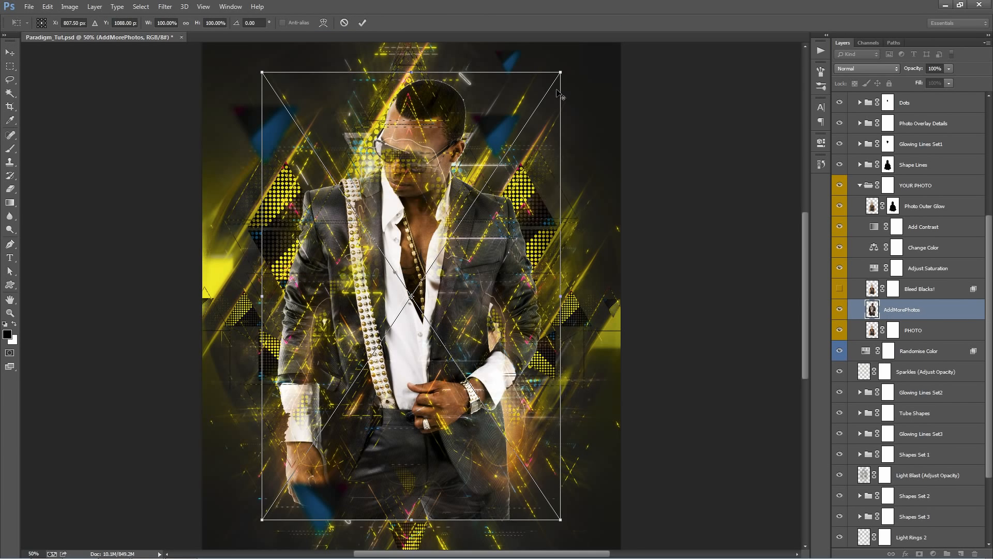
left_click_drag(533, 96, 470, 185)
key("Return")
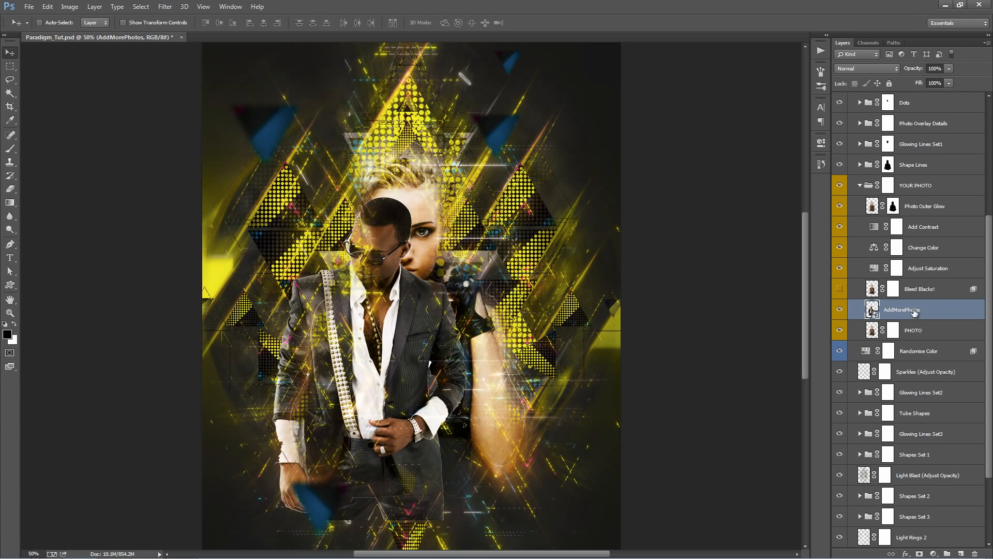
Move the AddMorePhotos layer directly below the YOUR PHOTO group, then shrink the man and position him behind the woman's shoulder.
left_click_drag(914, 311, 906, 342)
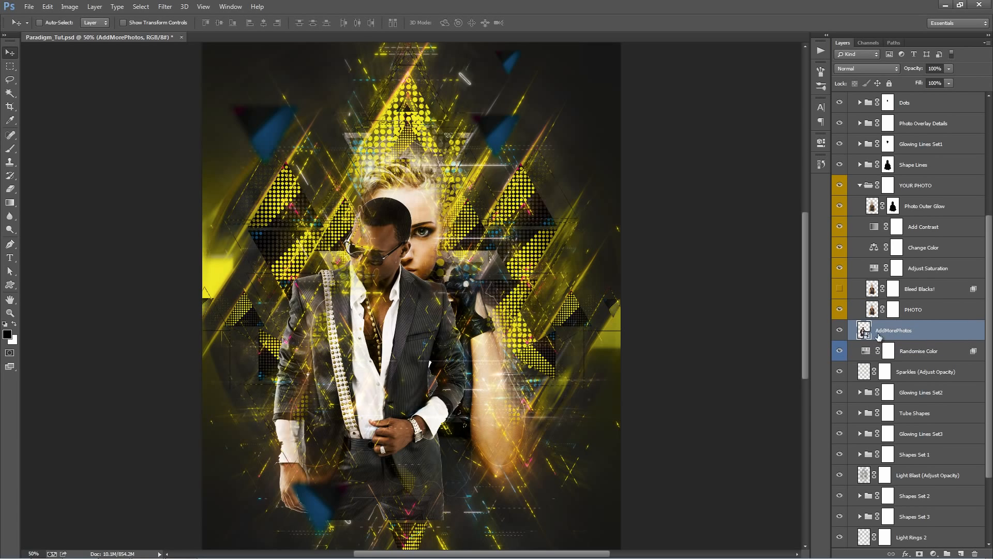
left_click_drag(451, 302, 436, 250)
key("ctrl+t")
left_click_drag(462, 125, 408, 179)
key("Return")
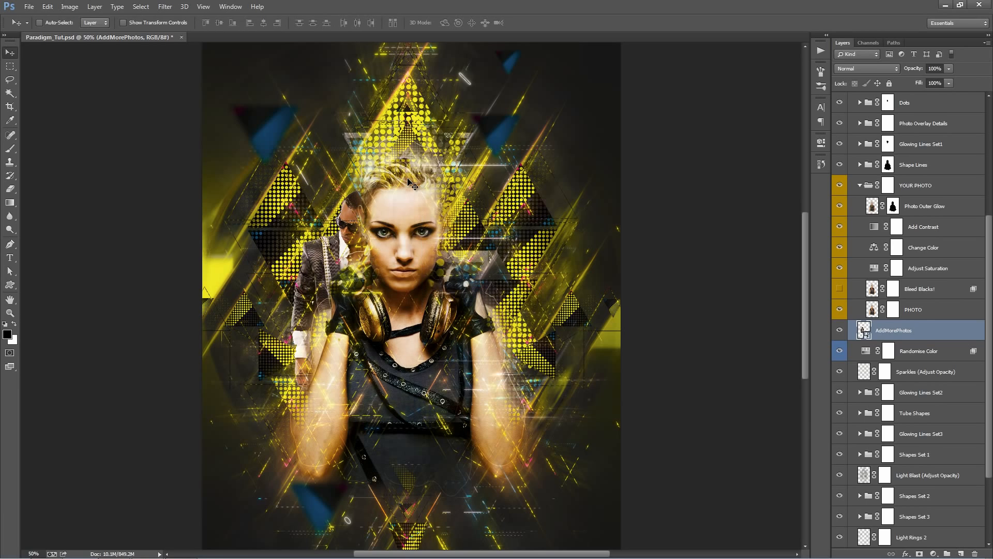
left_click_drag(487, 228, 479, 188)
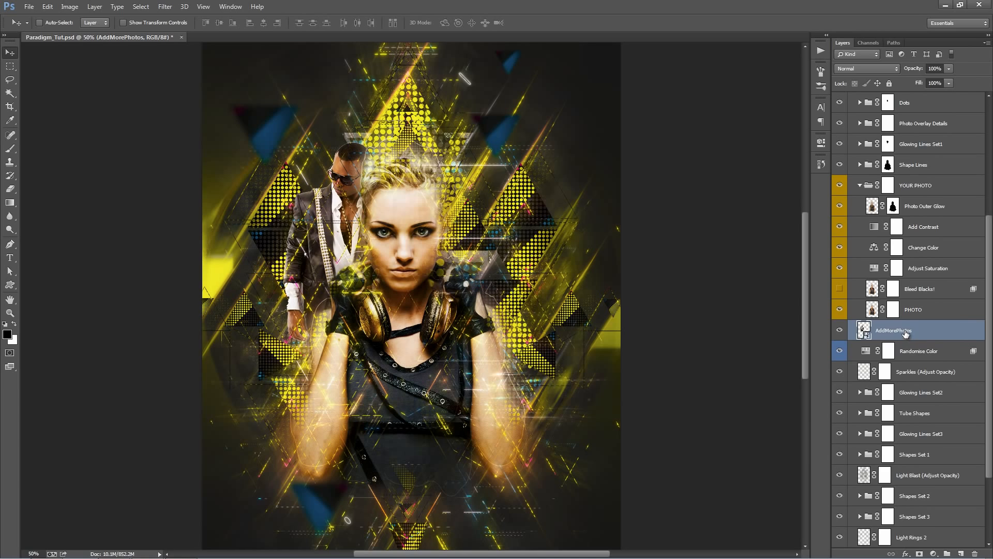
Delete the AddMorePhotos layer and collapse the YOUR PHOTO group.
key("Delete")
left_click(860, 185)
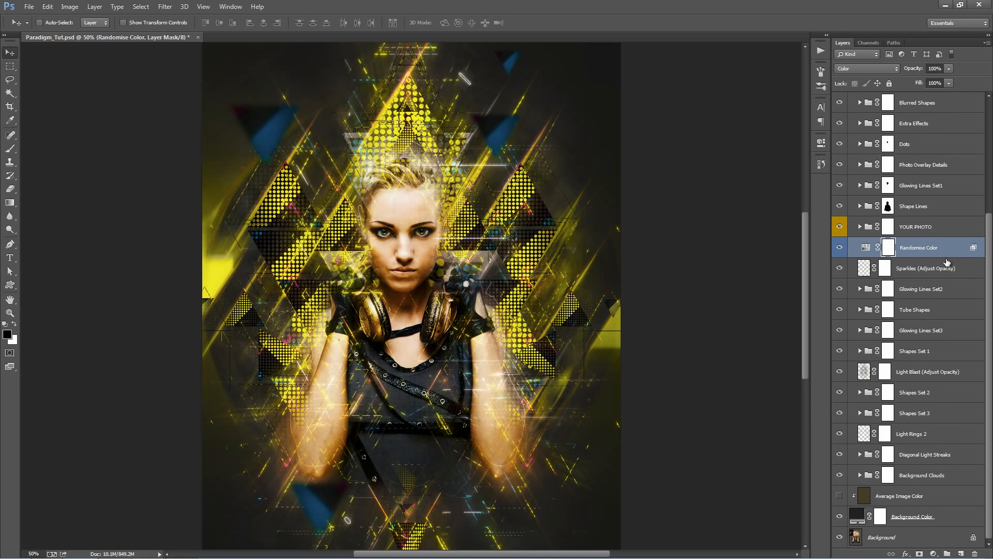
Set the Randomise Color layer's hue to -37 and saturation to +6.
left_click(958, 230)
left_click(950, 251)
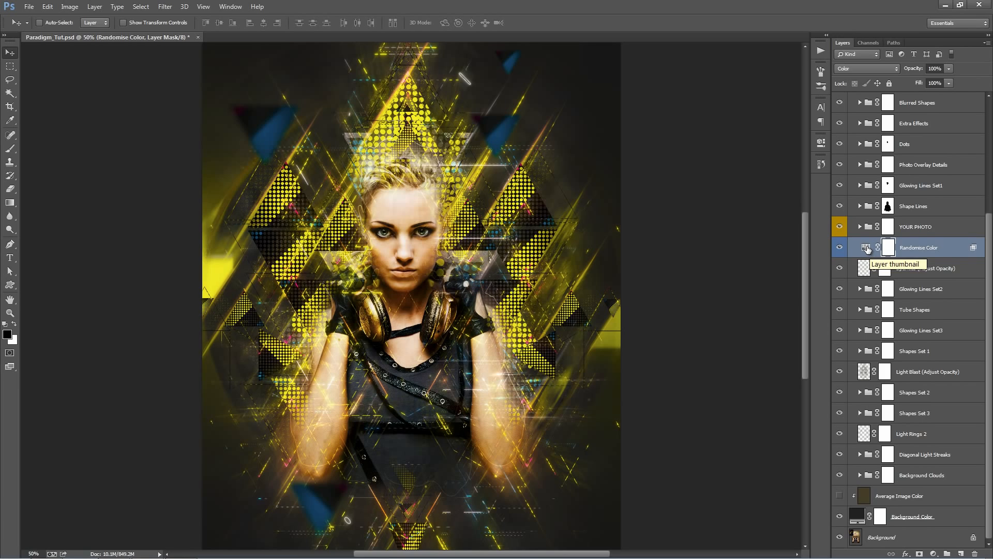
double_click(867, 250)
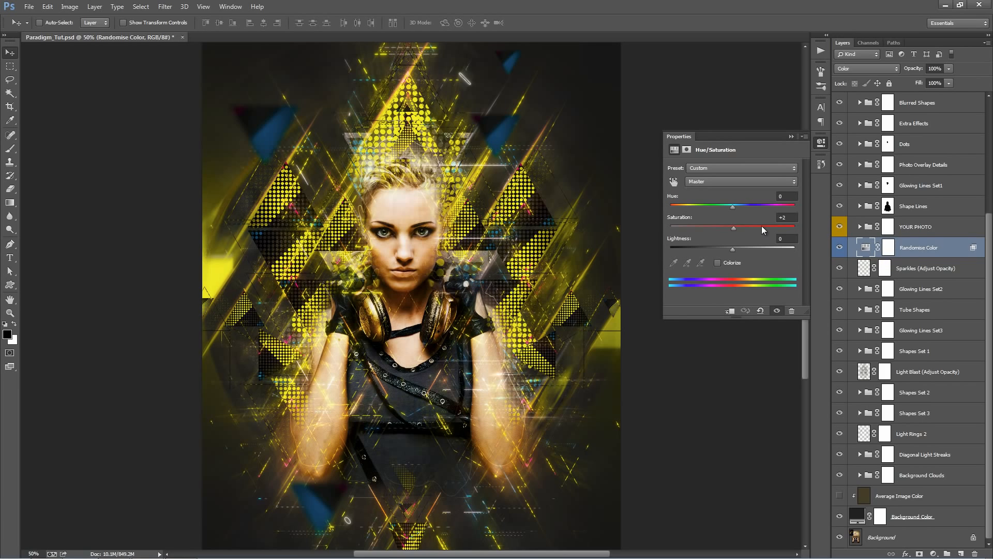
left_click_drag(734, 208, 707, 198)
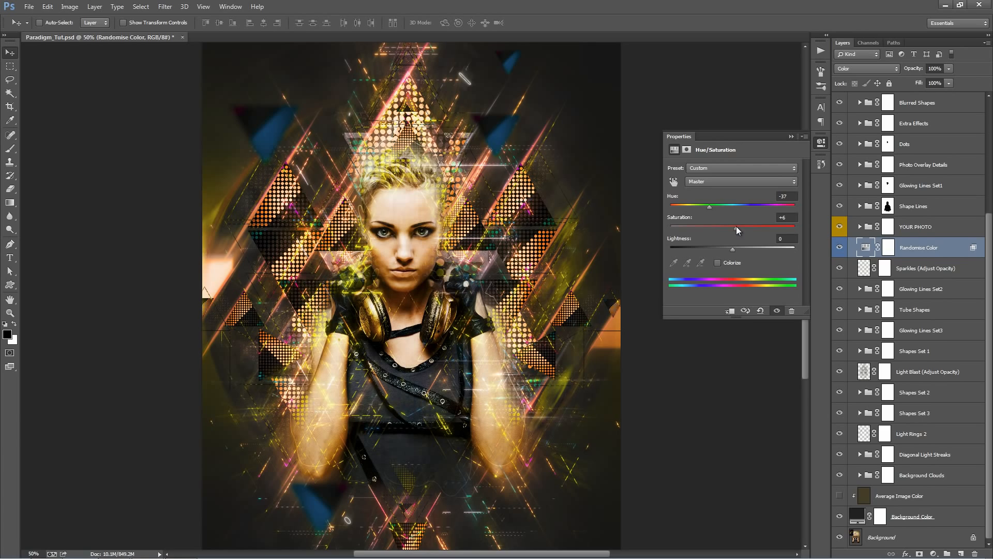
left_click(791, 137)
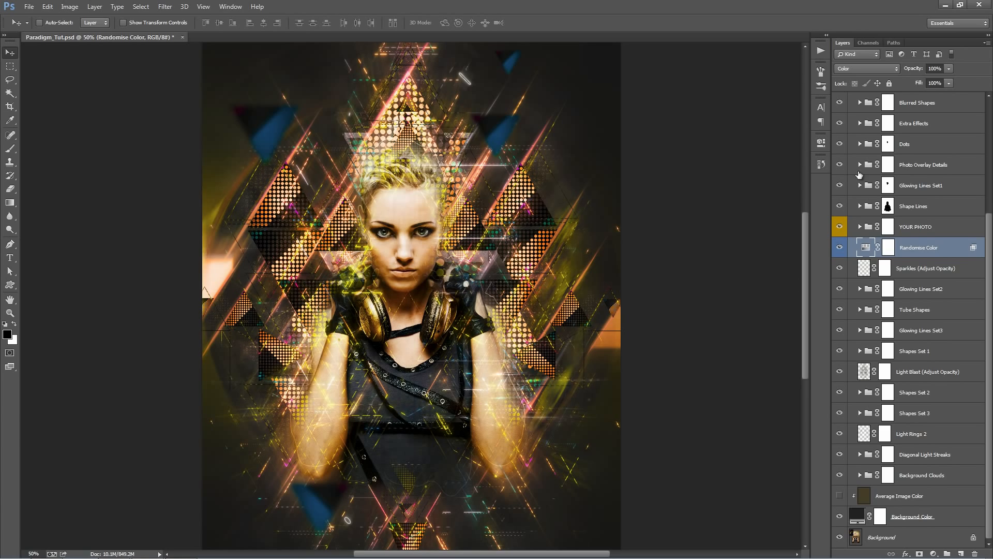
Compare the image with the Sparkles layer hidden and shown, and adjust the layer's opacity.
left_click(927, 268)
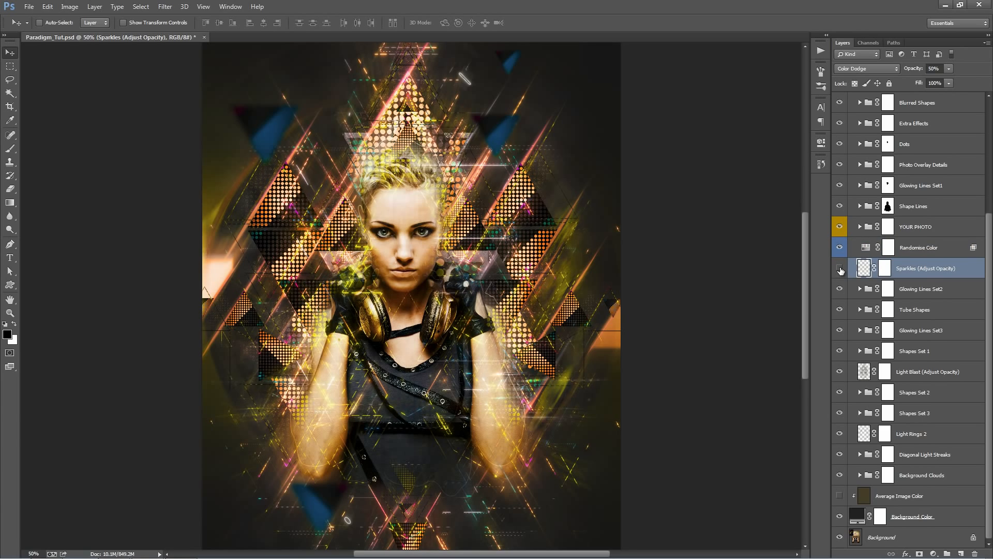
left_click(839, 268)
left_click(839, 268)
left_click(840, 268)
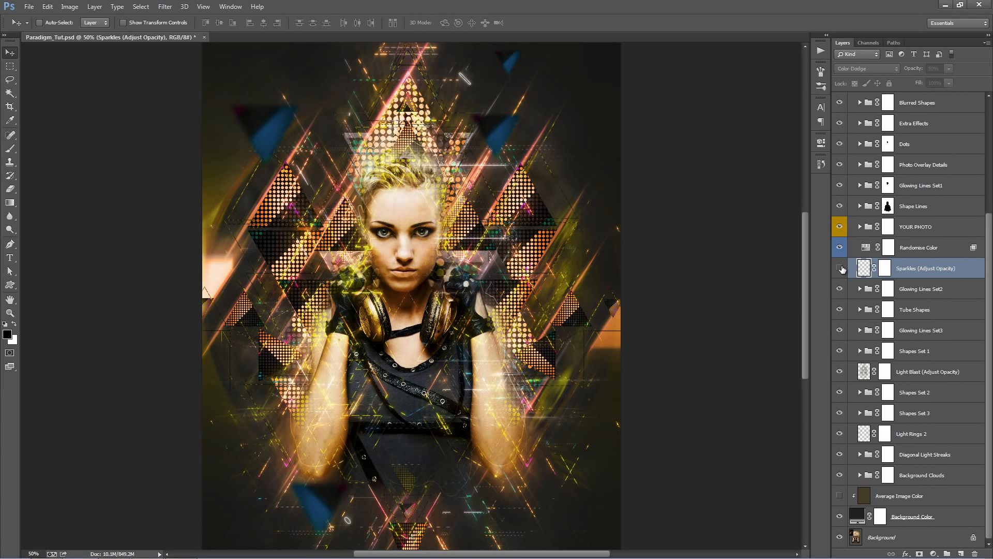
left_click(840, 268)
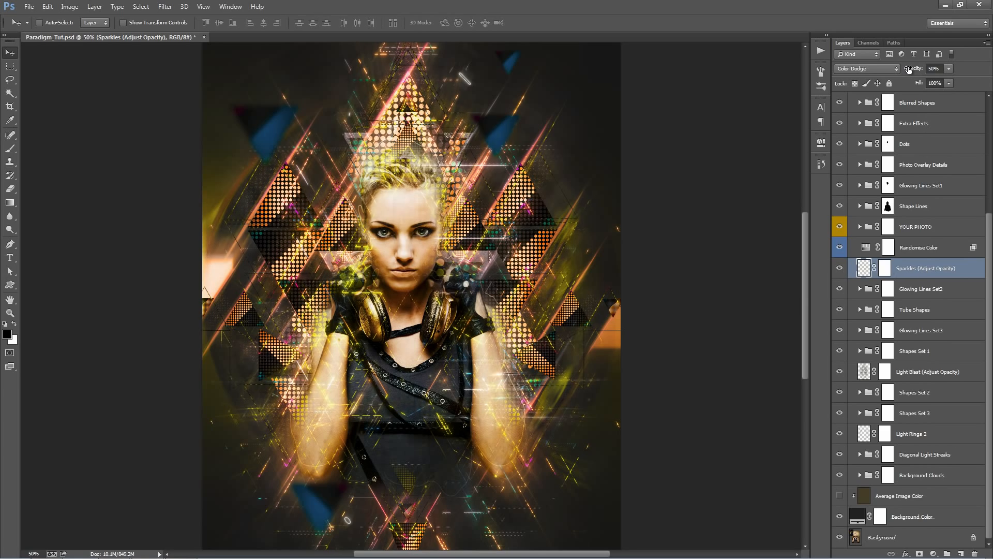
left_click_drag(909, 70, 936, 69)
Hide and reshow the Glowing Lines Set2 group to examine which lines it contributes.
left_click(923, 293)
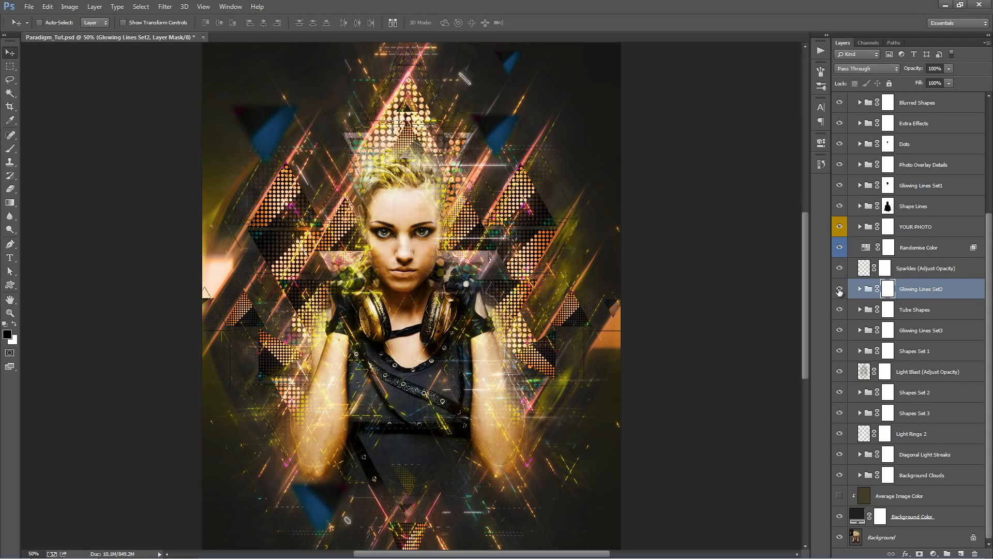
left_click(840, 290)
left_click(839, 290)
Move the Tubes 1 shapes inside the Tube Shapes group down closer to the woman's head, then collapse the group.
left_click(934, 313)
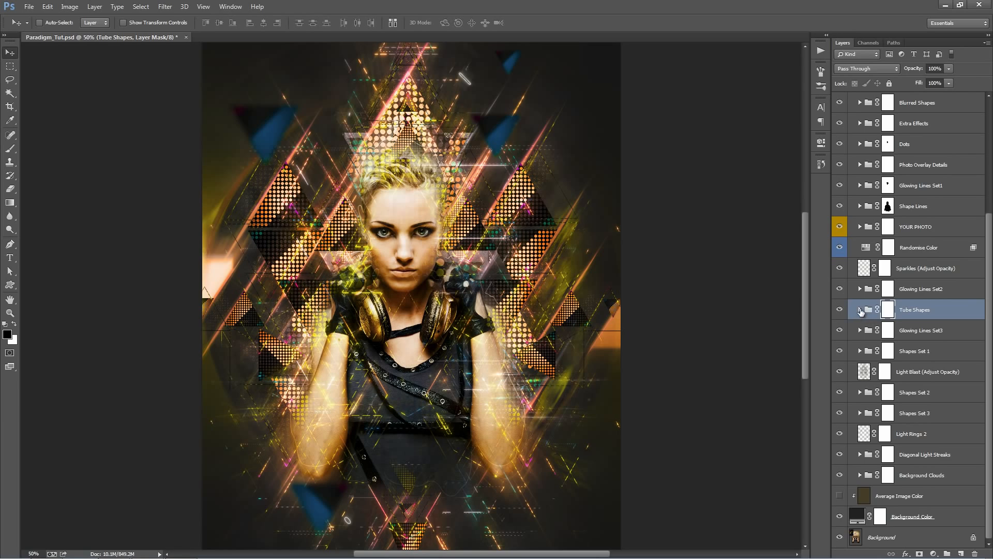
left_click(860, 310)
left_click(916, 327)
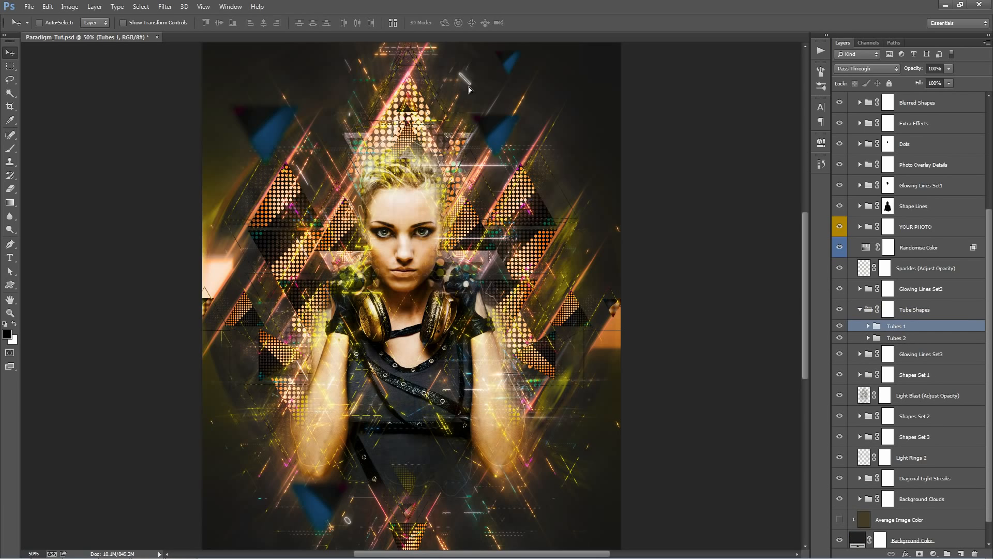
left_click_drag(469, 103, 468, 163)
left_click(915, 341)
left_click(909, 329)
left_click(910, 339)
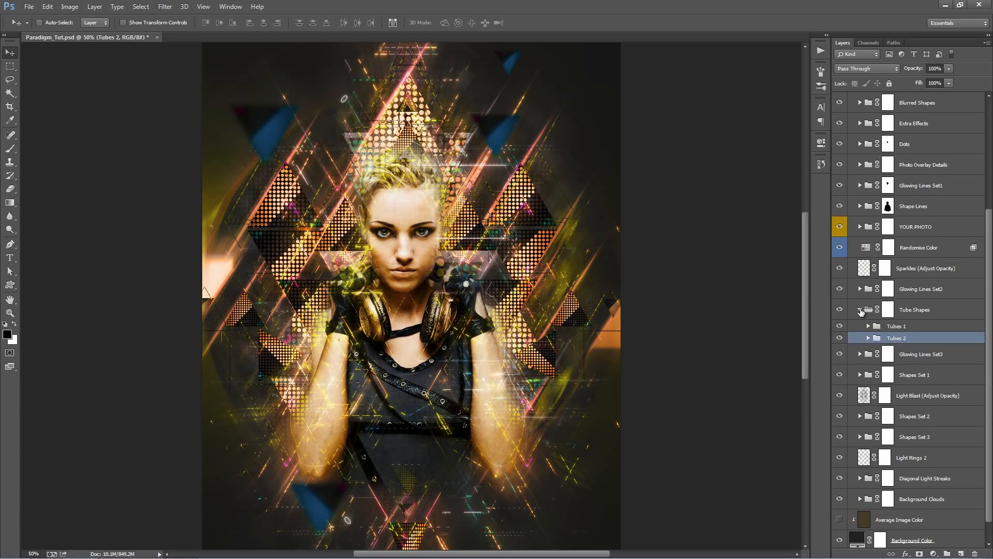
left_click(860, 311)
Hide and reshow the Glowing Lines Set3 group to examine its effect around the portrait.
left_click(870, 331)
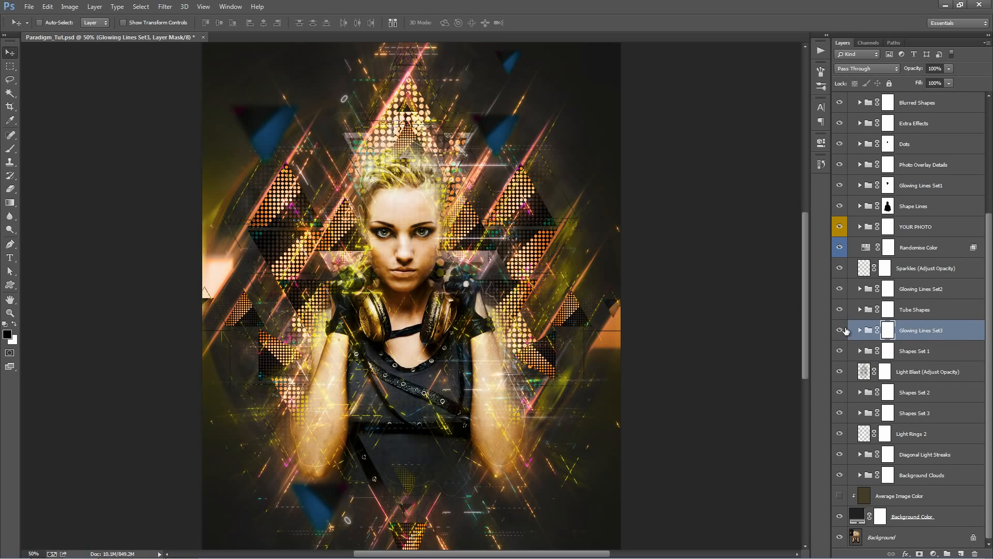
left_click(843, 329)
left_click(842, 329)
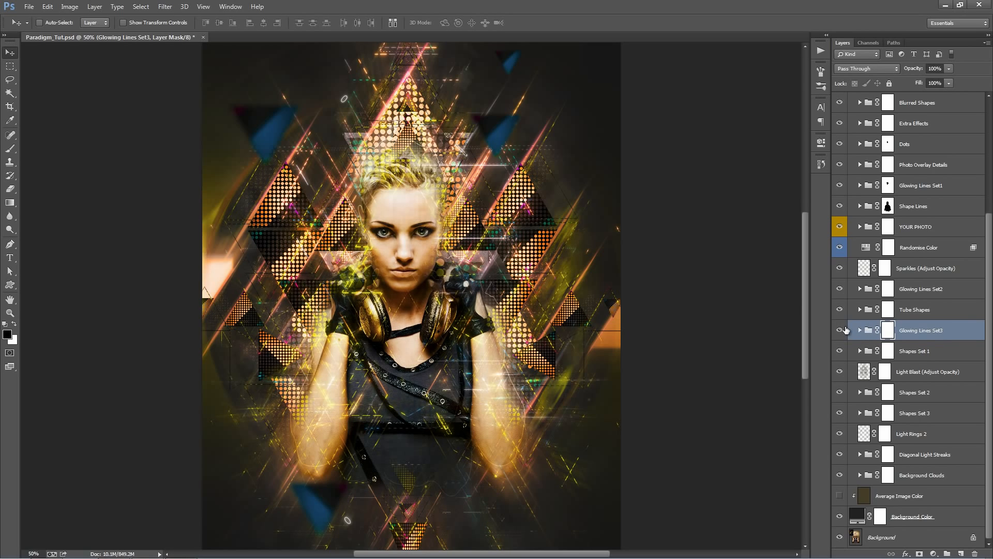
Try shifting all the triangles of the Shapes Set 1 group up and to the right, then undo the move.
left_click(926, 355)
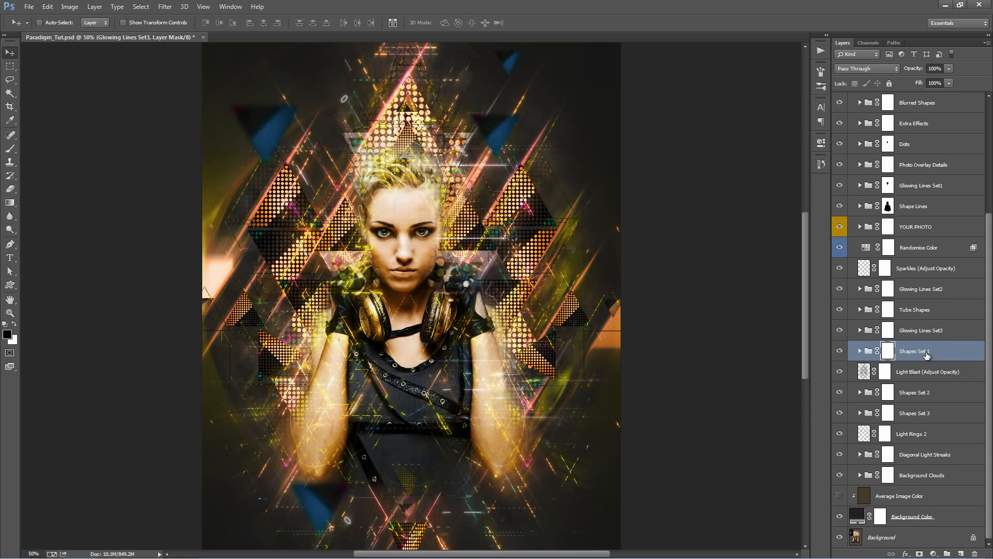
left_click(929, 393, "ctrl")
left_click(928, 414, "ctrl")
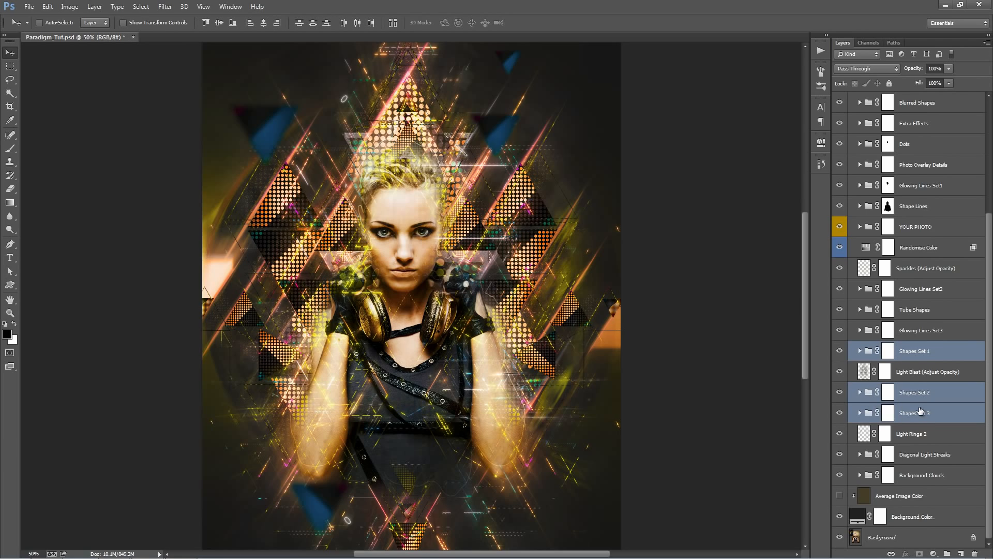
left_click(913, 358)
left_click_drag(457, 208, 486, 167)
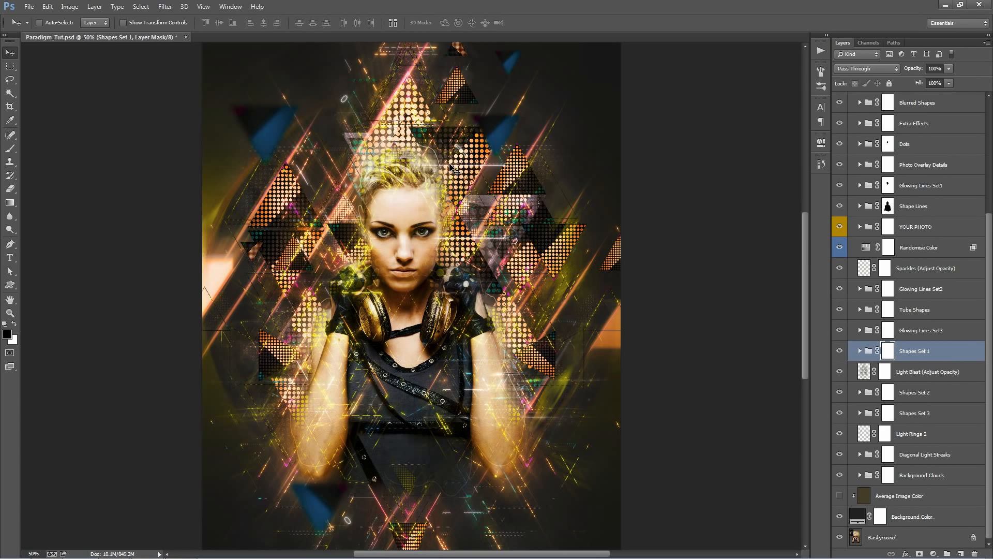
key("ctrl+z")
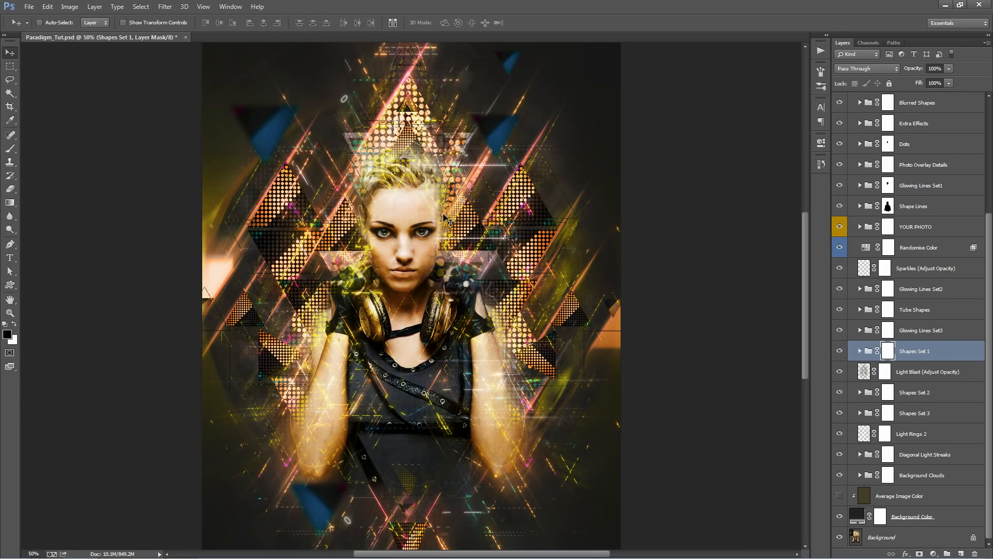
Try moving the Shapes Set 1 - 10 and Shapes Set 1 - 12 layers individually within their group, then collapse the group.
left_click(859, 351)
scroll(871, 373, "down", 4)
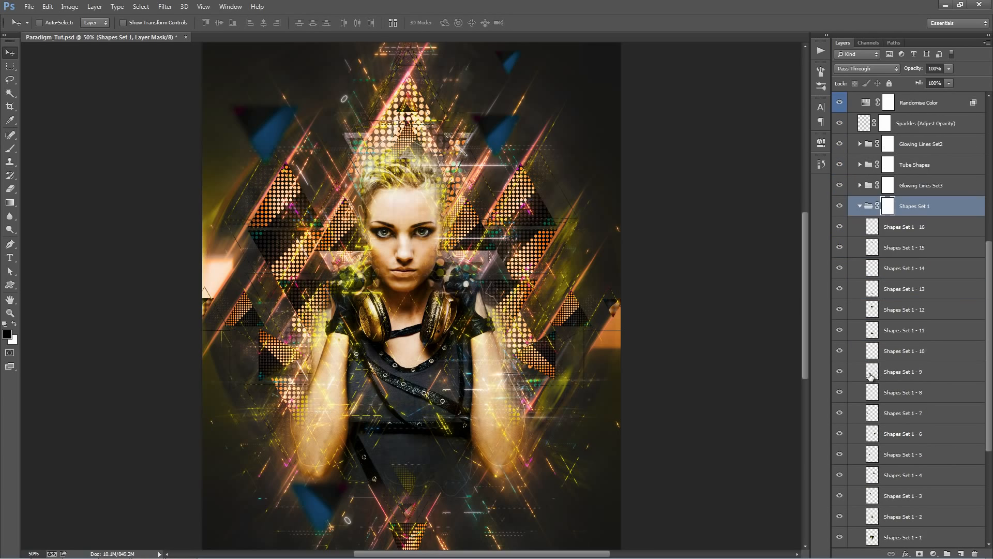
left_click(906, 351)
left_click_drag(449, 172, 334, 61)
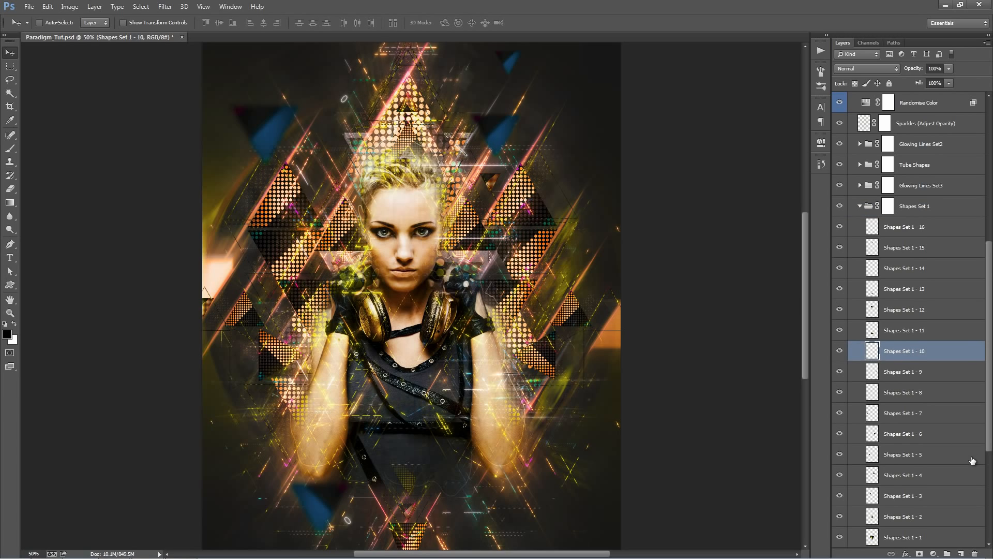
left_click(909, 316)
left_click_drag(512, 273, 502, 152)
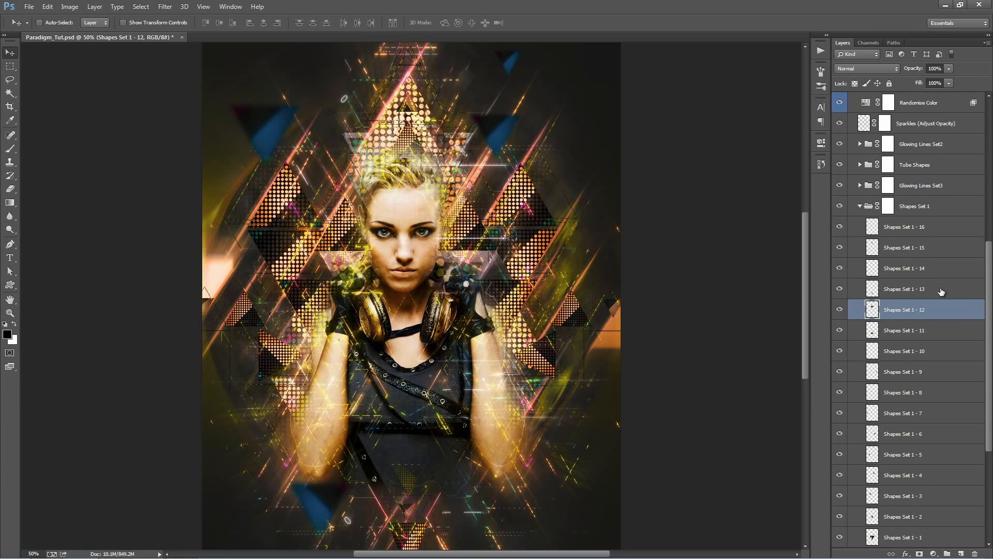
left_click(867, 207)
left_click(860, 206)
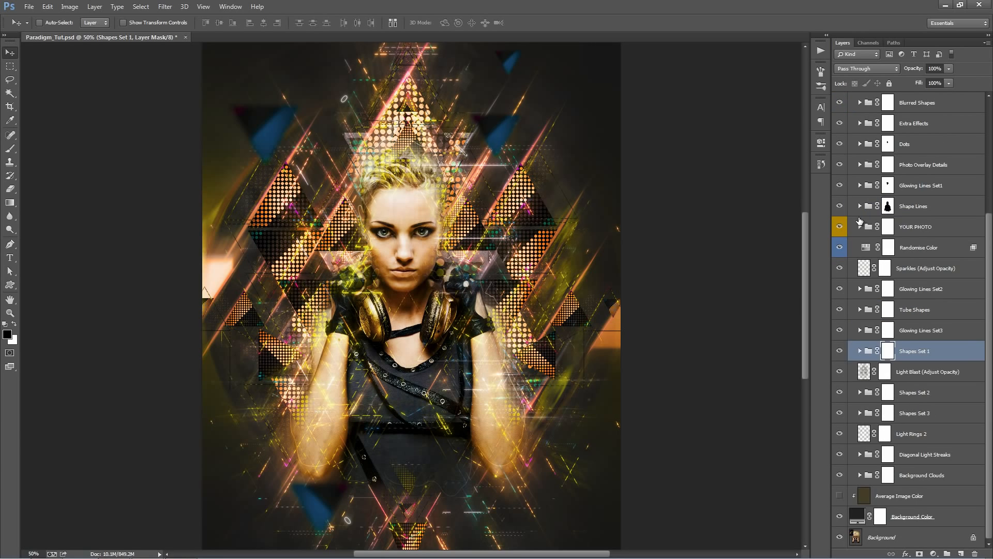
Select the Shapes Set 1, Shapes Set 2 and Shapes Set 3 groups together and set their blend mode to Lighten.
left_click(860, 392)
left_click(860, 393)
left_click(860, 392)
left_click(860, 392)
left_click(933, 394, "ctrl")
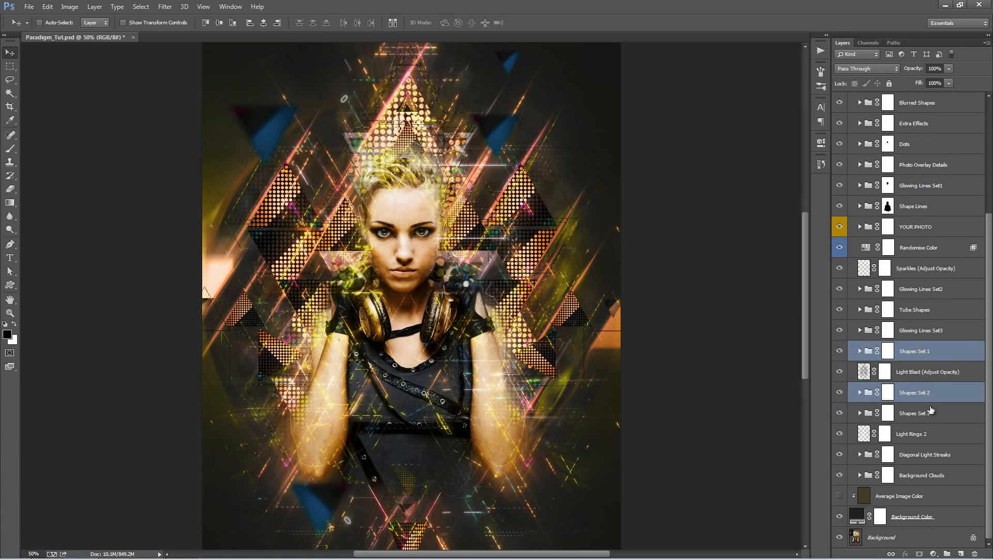
left_click(931, 412, "ctrl")
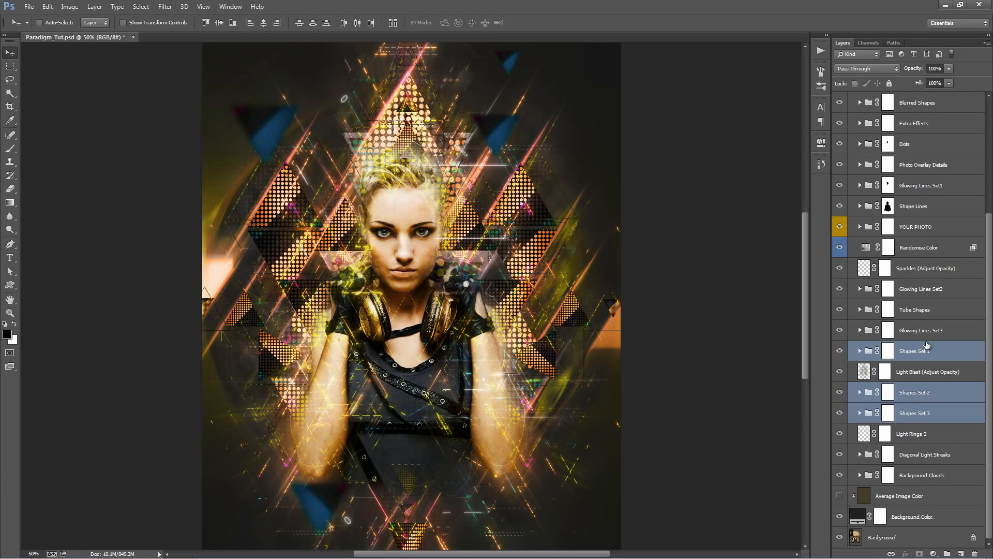
left_click(858, 68)
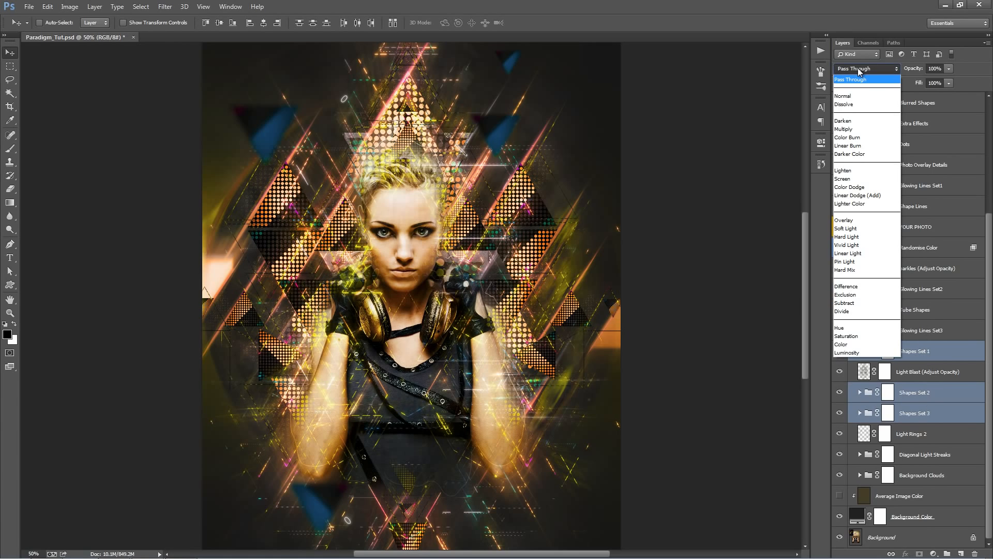
left_click(868, 171)
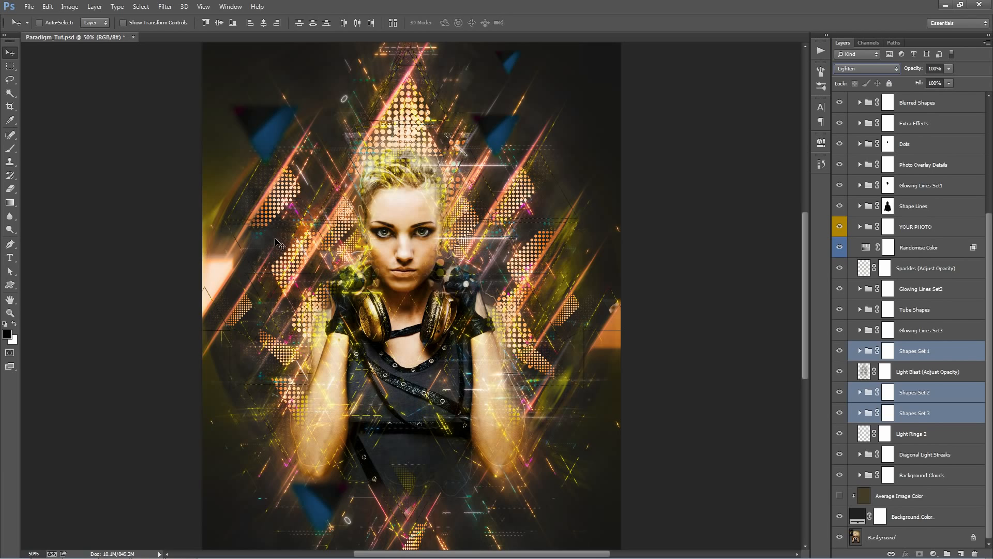
Try the Darken blend mode on the three selected shape groups, then switch them back to Lighten.
left_click(852, 70)
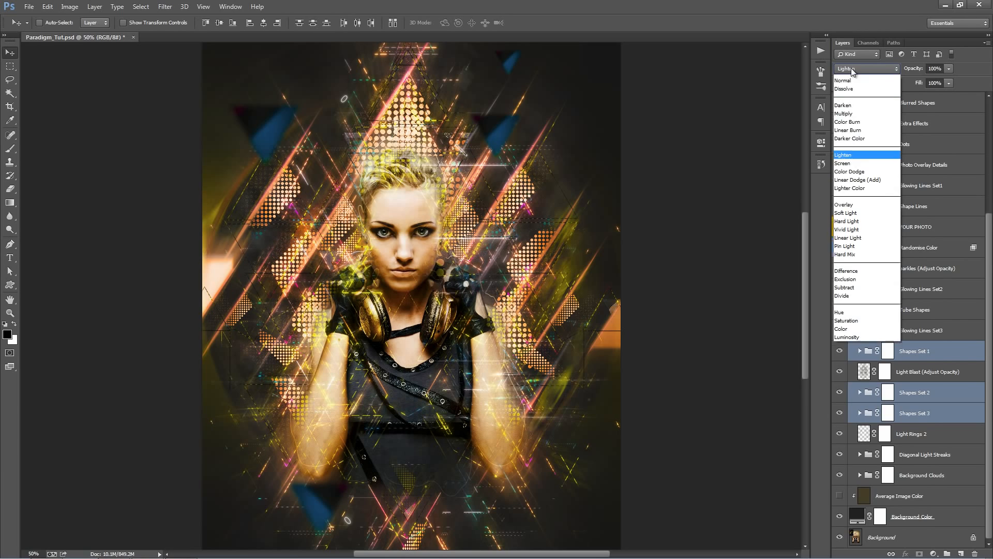
left_click(848, 122)
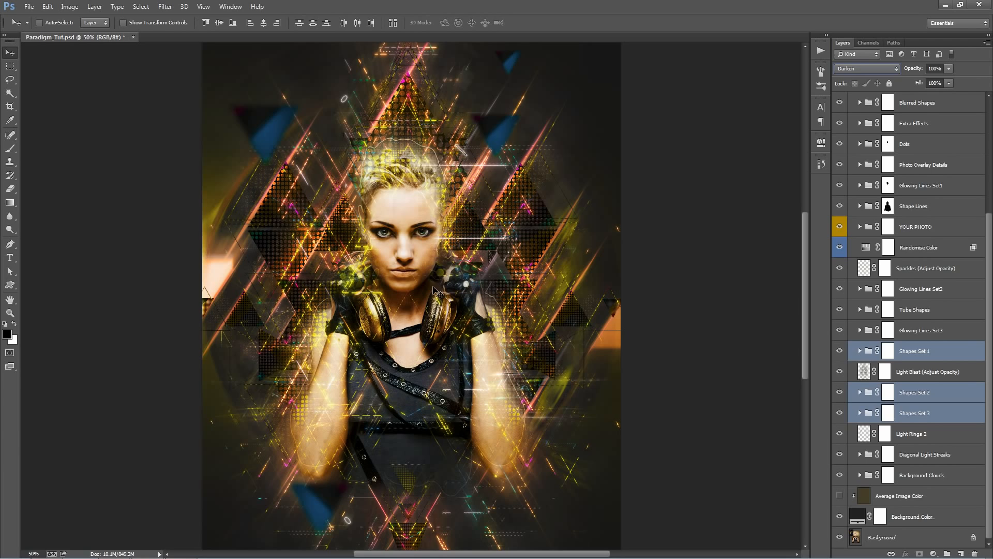
left_click(874, 68)
left_click(860, 170)
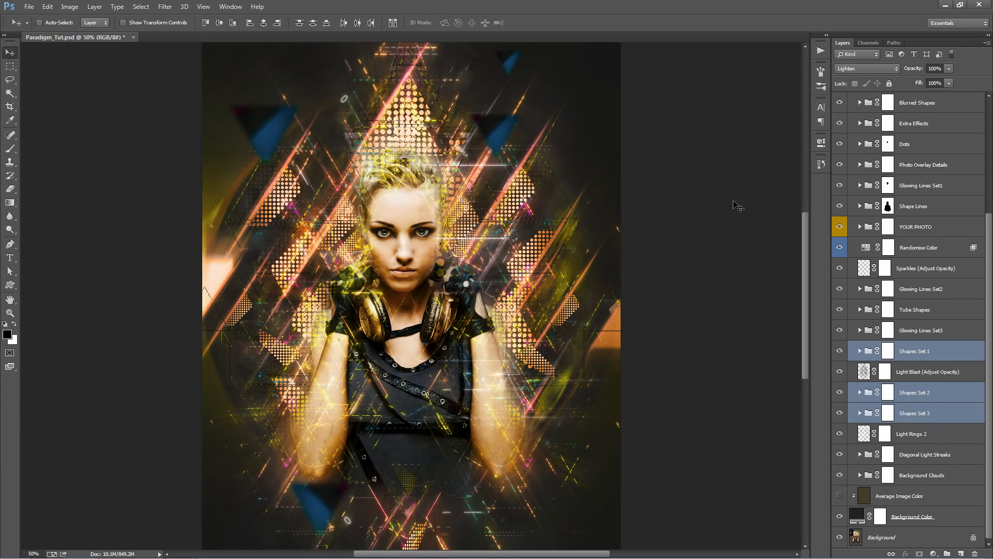
Try low and high opacities on the Light Blast layer and set its opacity to 71%.
left_click(941, 378)
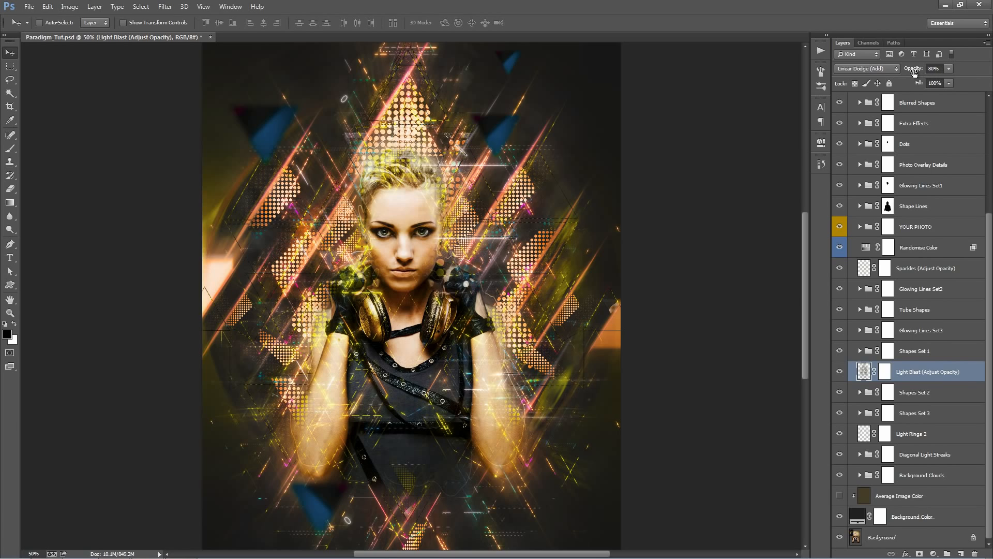
left_click_drag(914, 72, 299, 120)
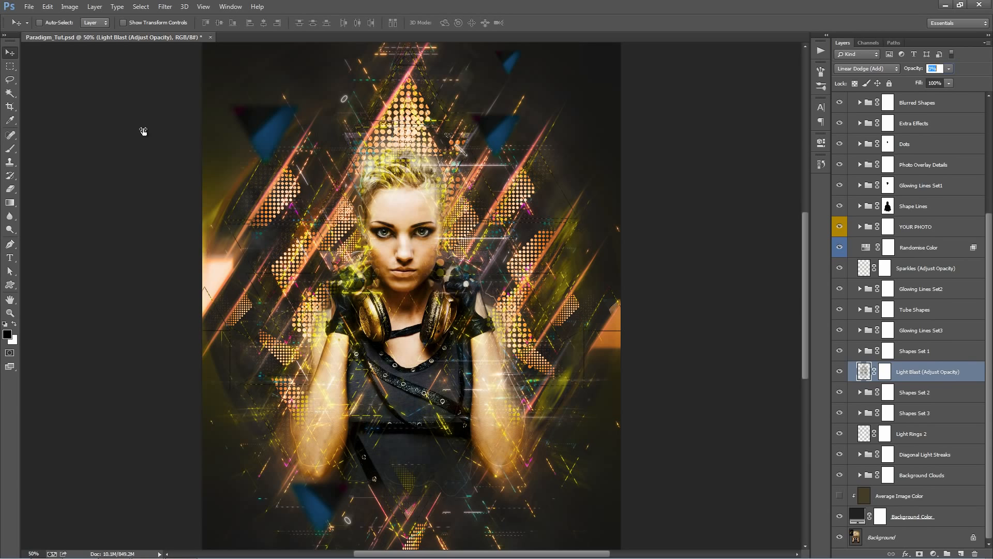
left_click_drag(144, 131, 689, 163)
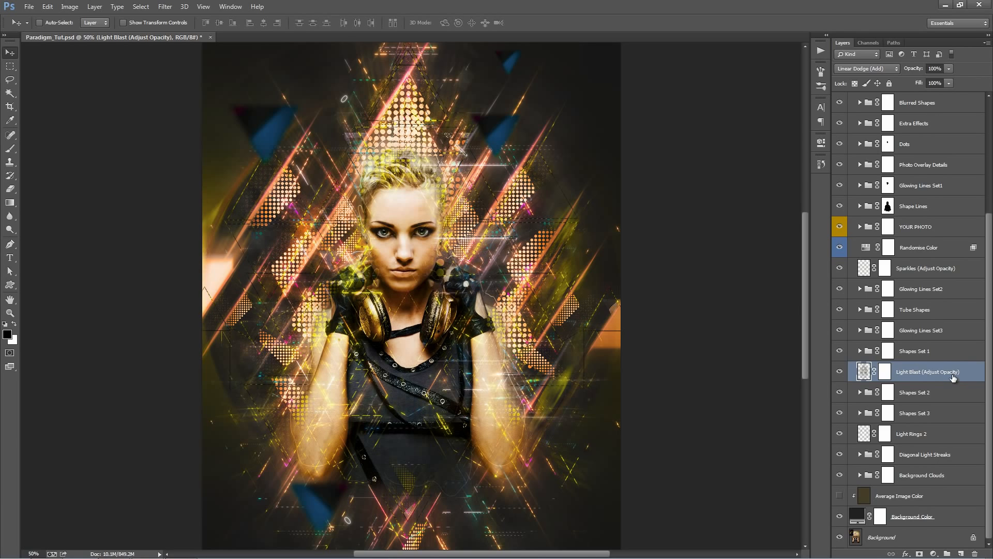
left_click_drag(912, 73, 421, 76)
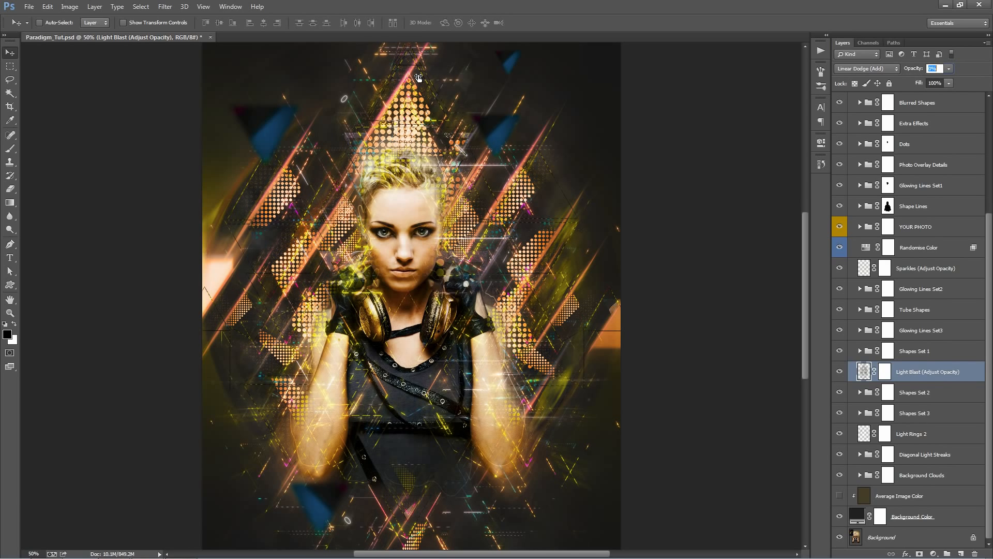
left_click_drag(418, 77, 458, 86)
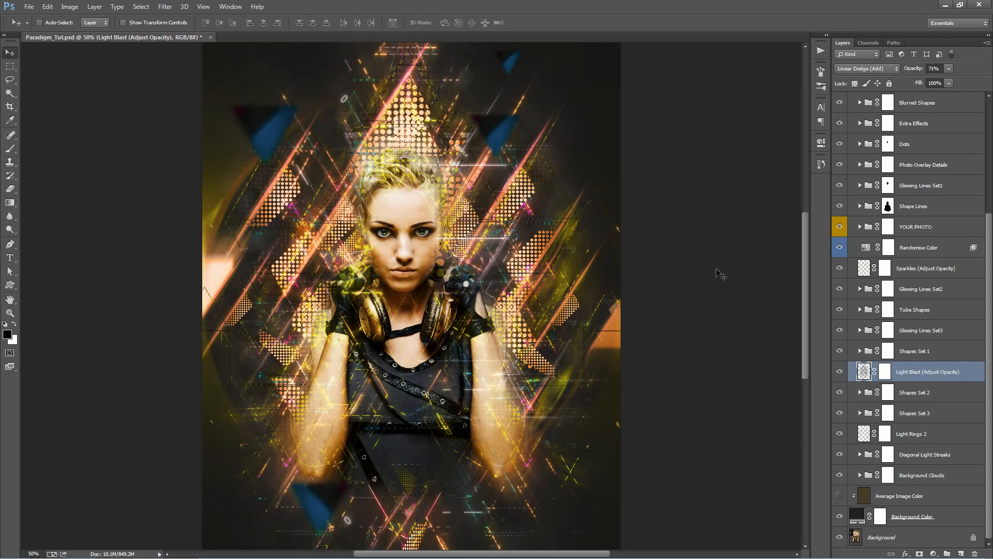
Compare the image with the Light Rings 2 layer hidden and shown, then duplicate that layer.
left_click(921, 394)
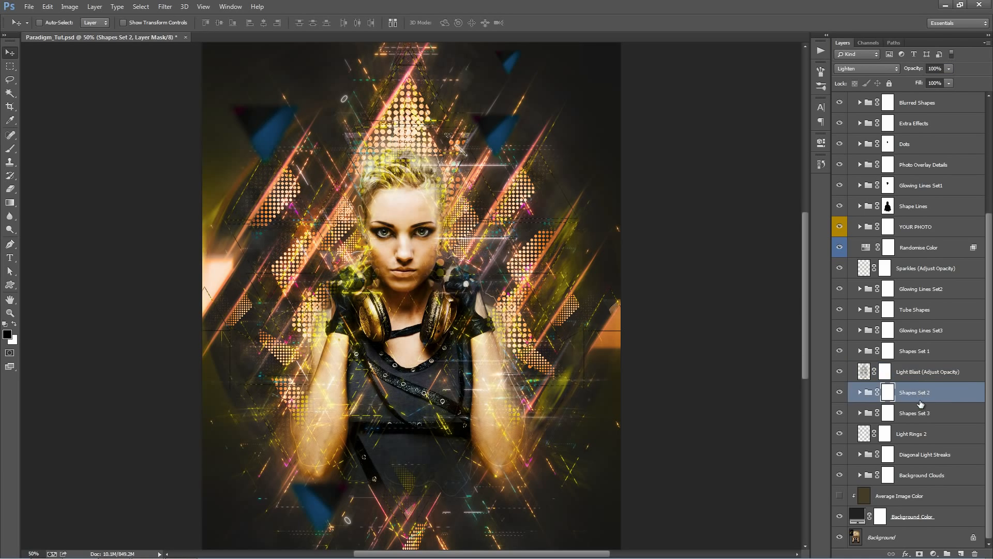
left_click(929, 434)
left_click(842, 434)
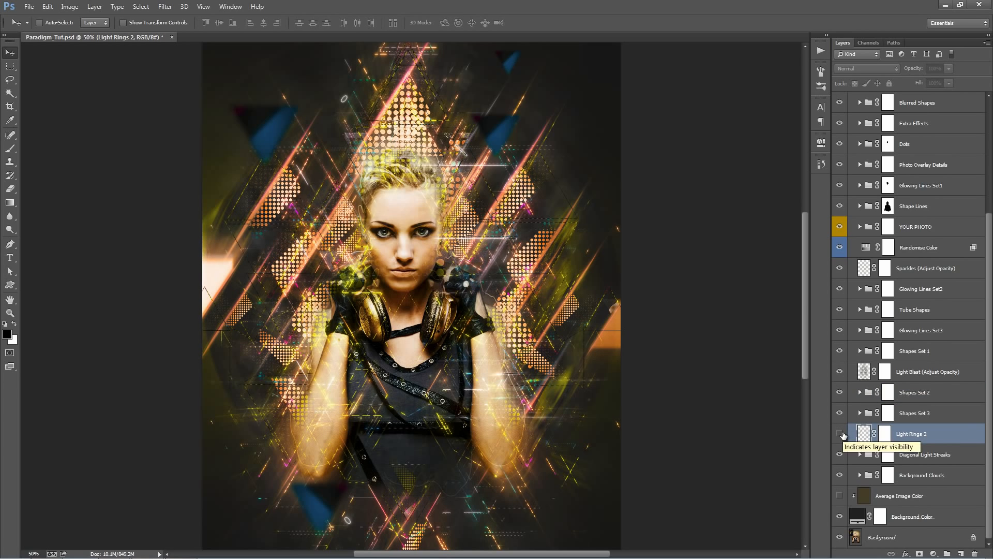
left_click(841, 434)
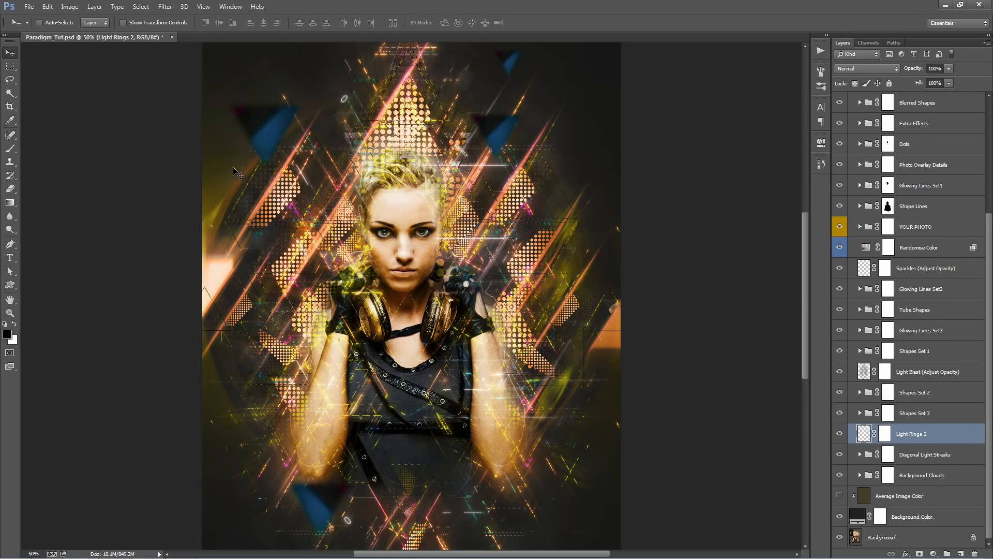
left_click(840, 434)
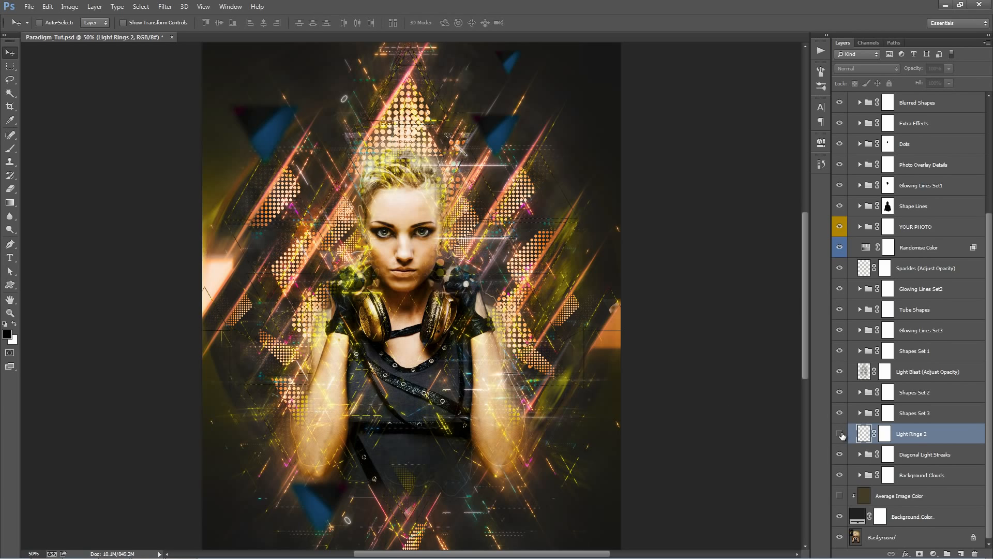
left_click(840, 434)
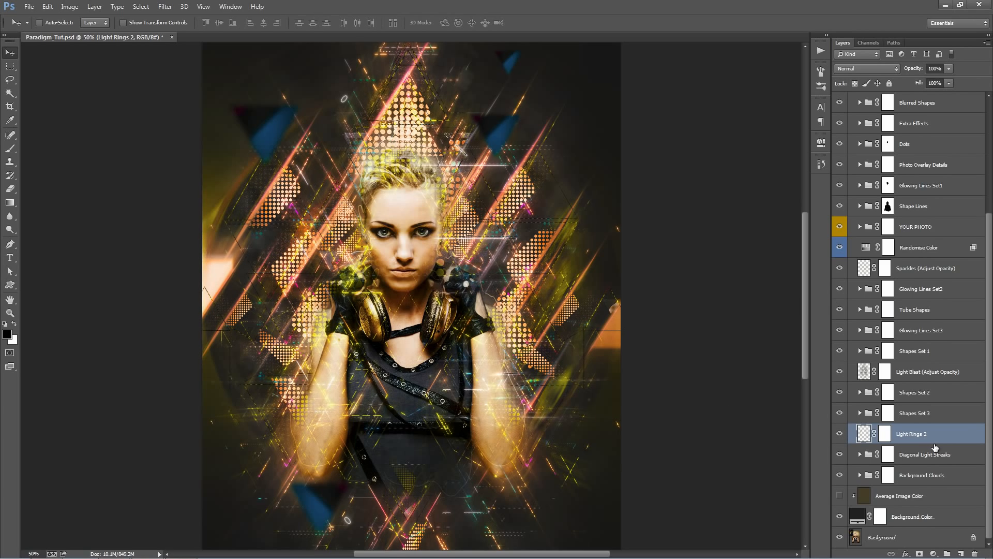
left_click_drag(925, 439, 922, 427)
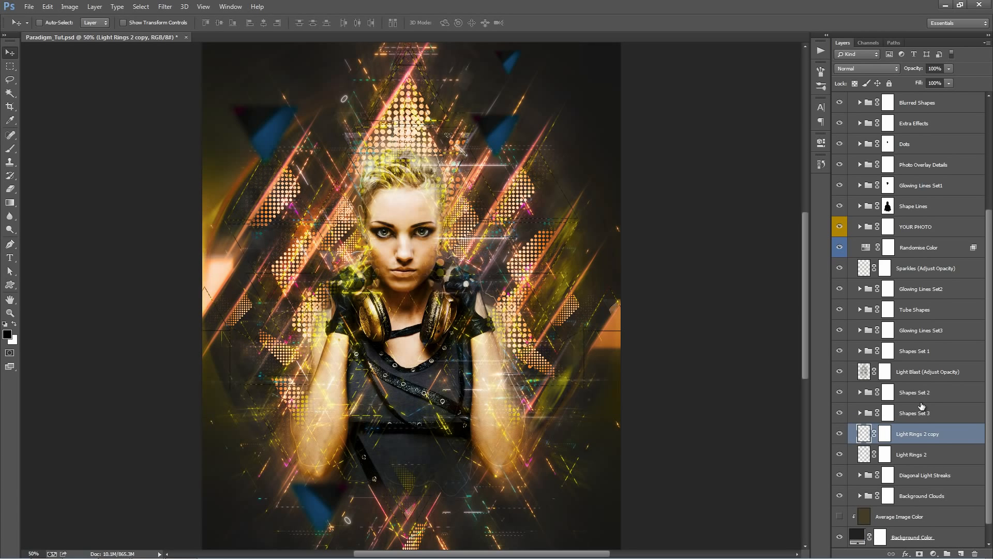
Expand the Diagonal Light Streaks group and compare the image with the group hidden and shown.
scroll(921, 408, "down", 1)
left_click(846, 455)
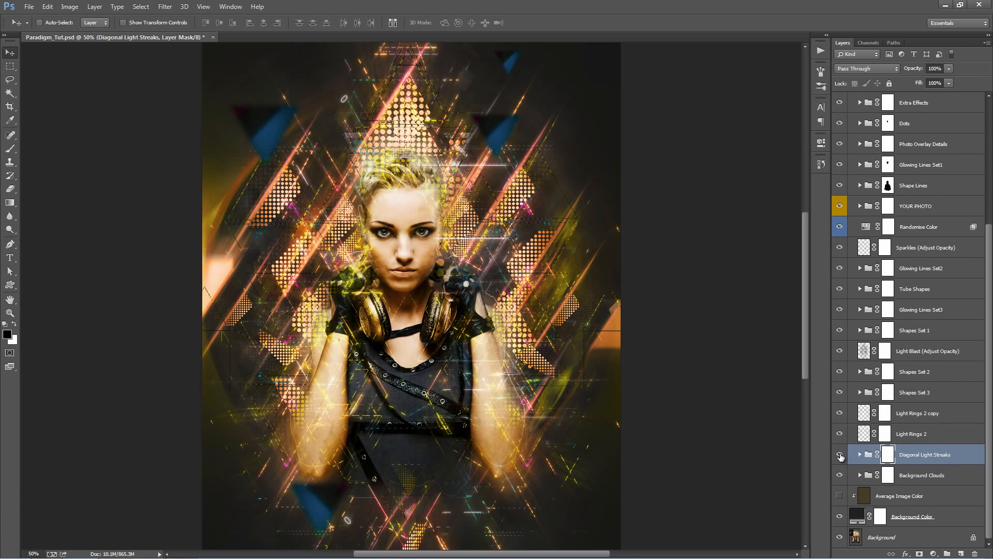
left_click(840, 456)
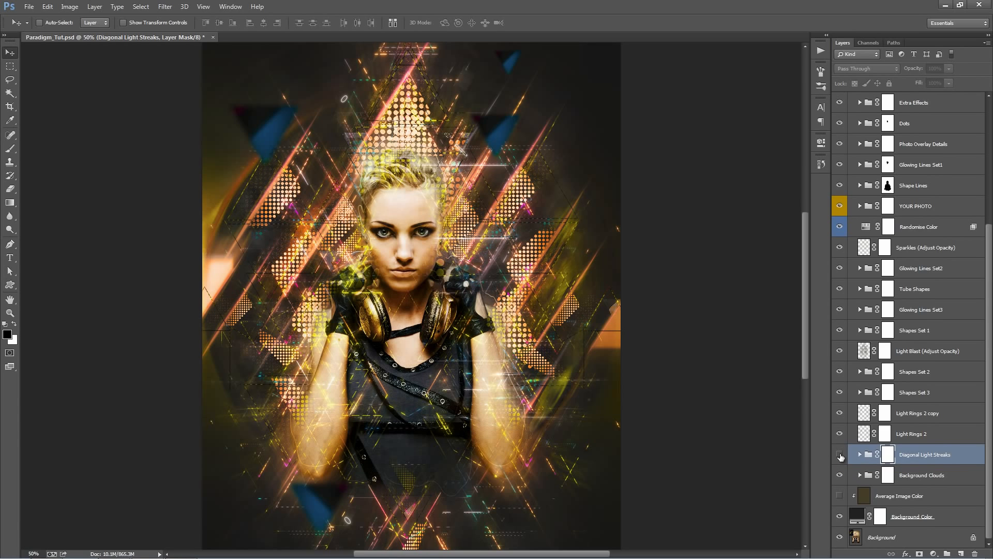
left_click(841, 455)
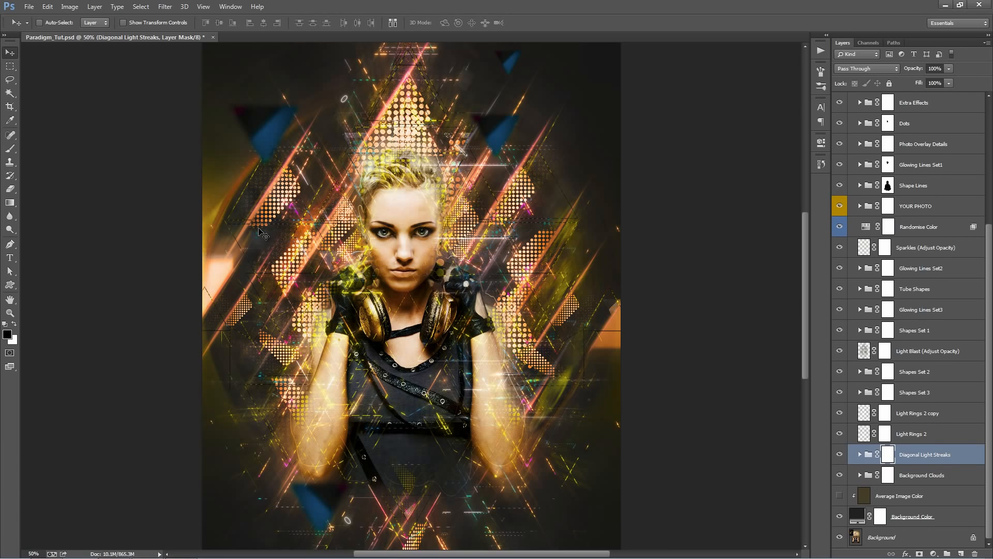
left_click(864, 455)
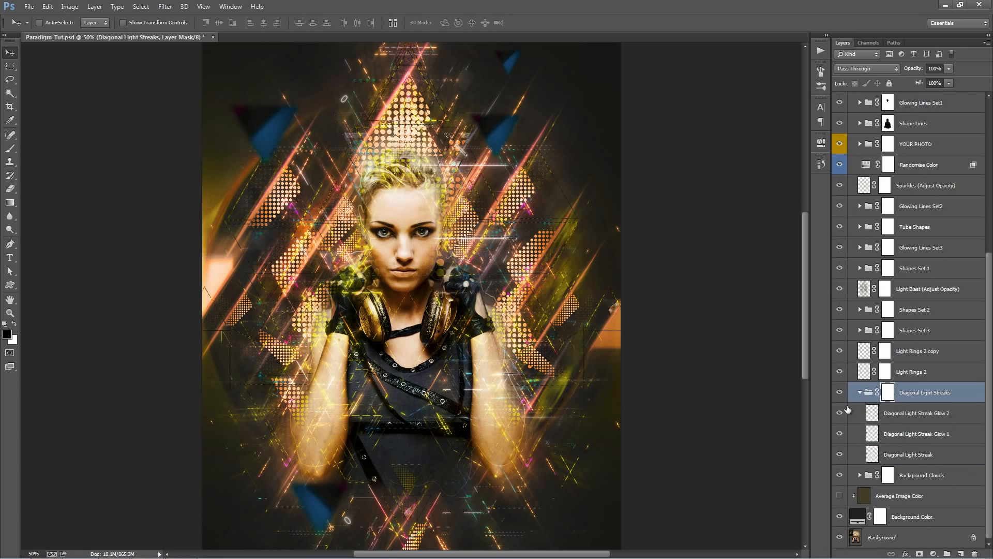
left_click(840, 393)
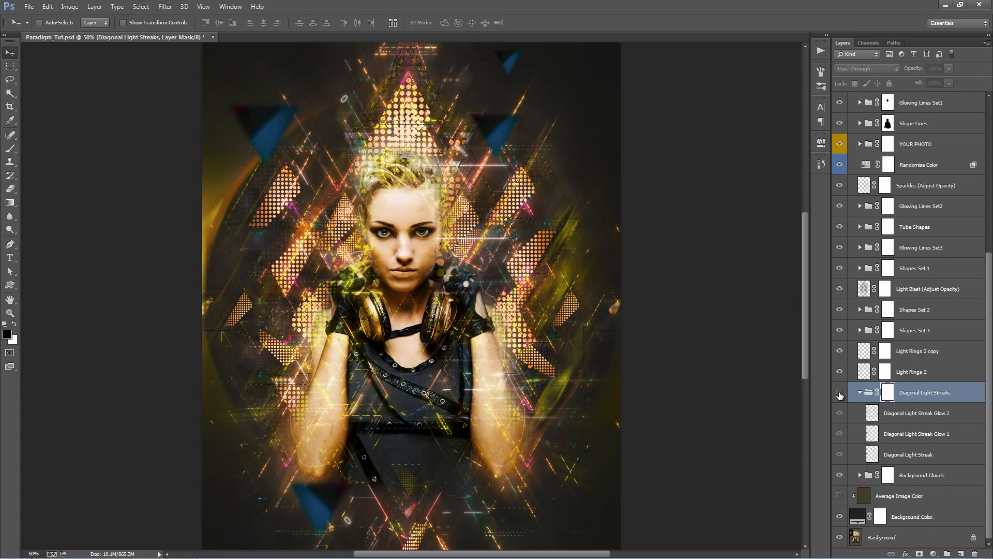
left_click(839, 392)
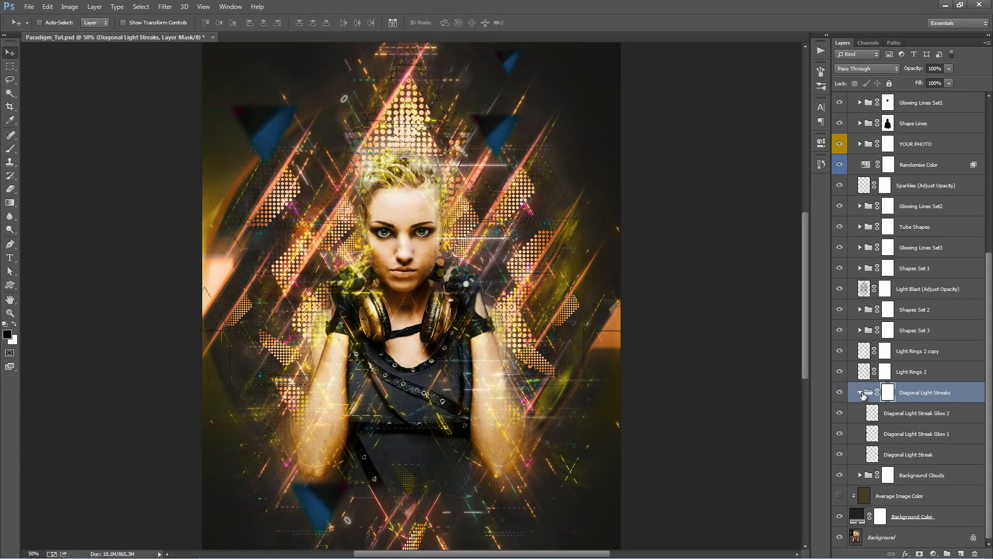
left_click(860, 392)
Expand the Background Clouds group and compare the image with the clouds hidden and shown.
left_click(936, 476)
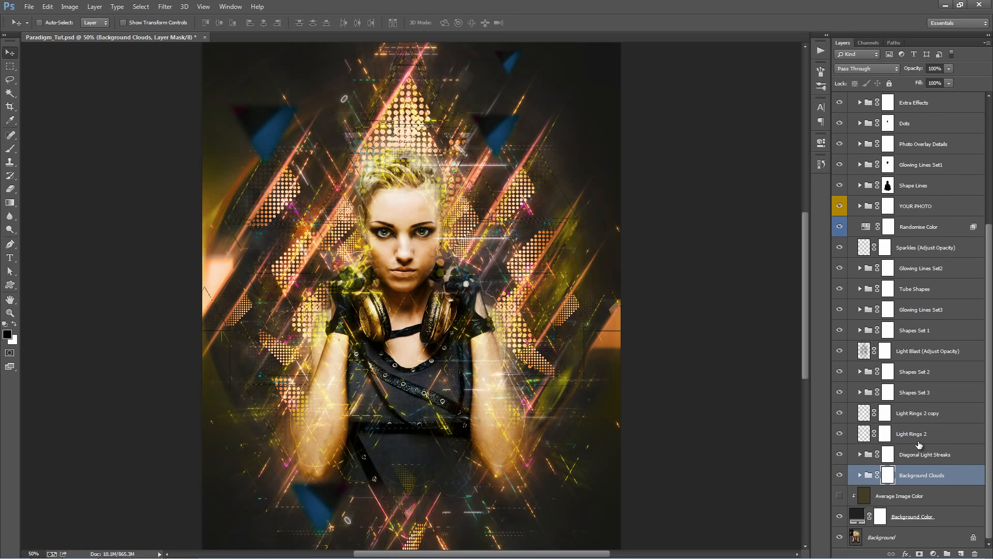
left_click(860, 475)
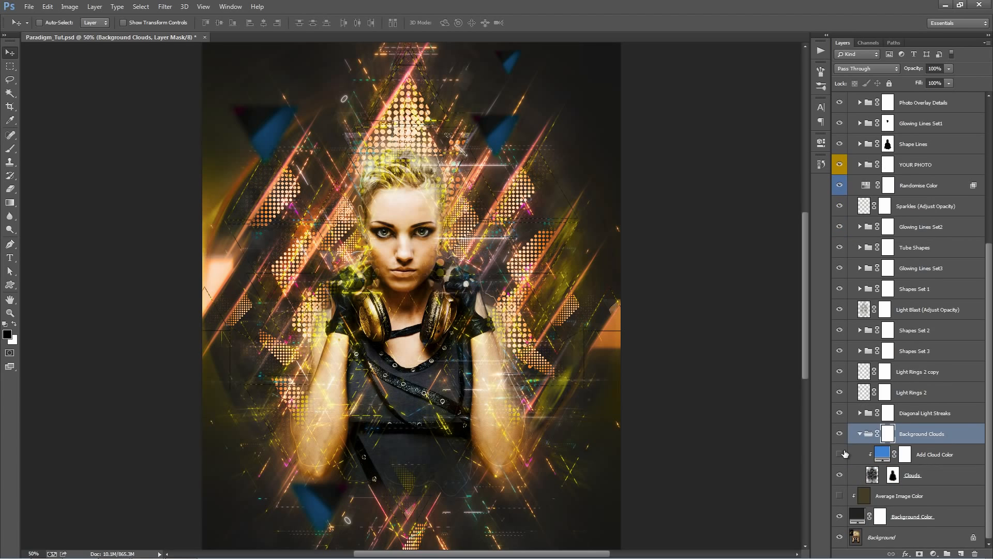
left_click(839, 433)
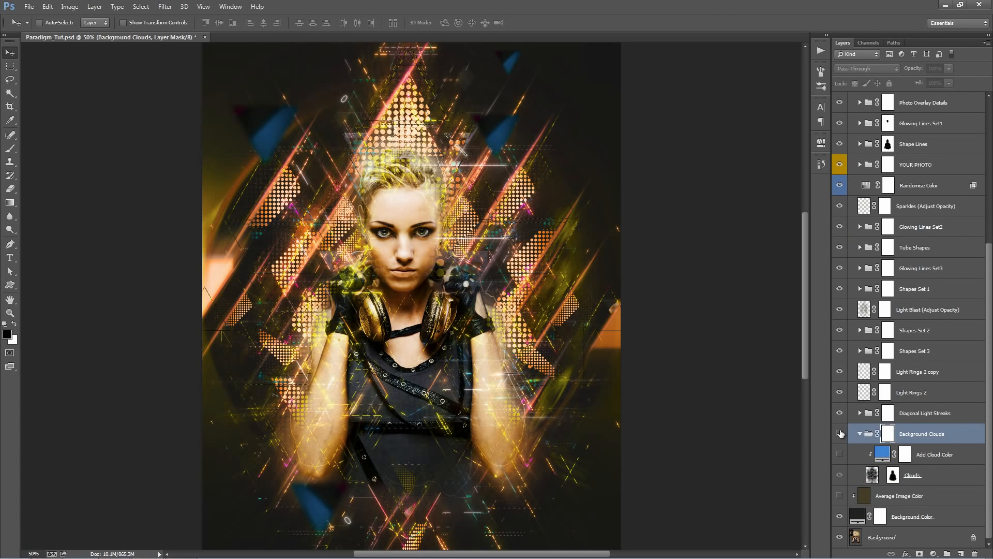
left_click(839, 434)
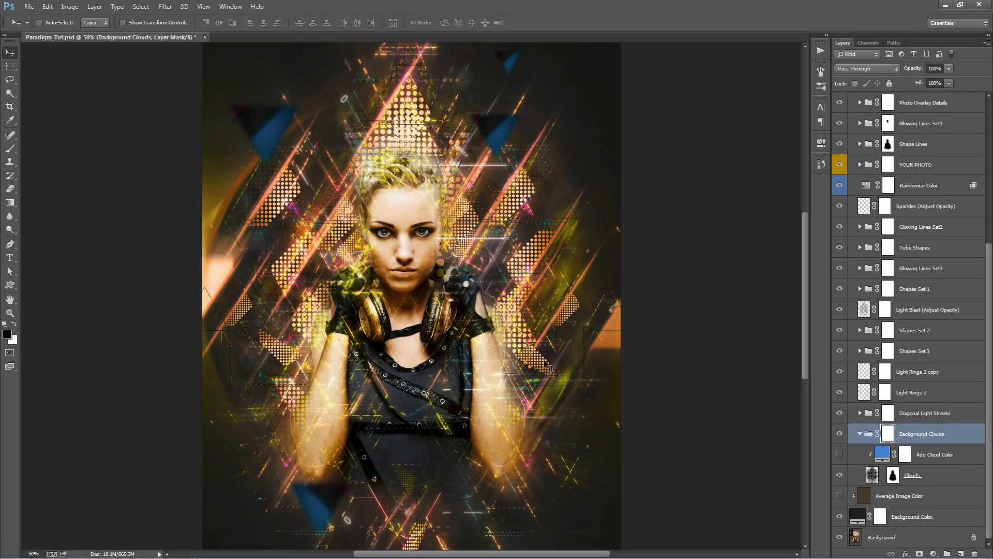
Turn on the Add Cloud Color layer in the Background Clouds group and set its fill color to muted blue 396fa6.
left_click(839, 455)
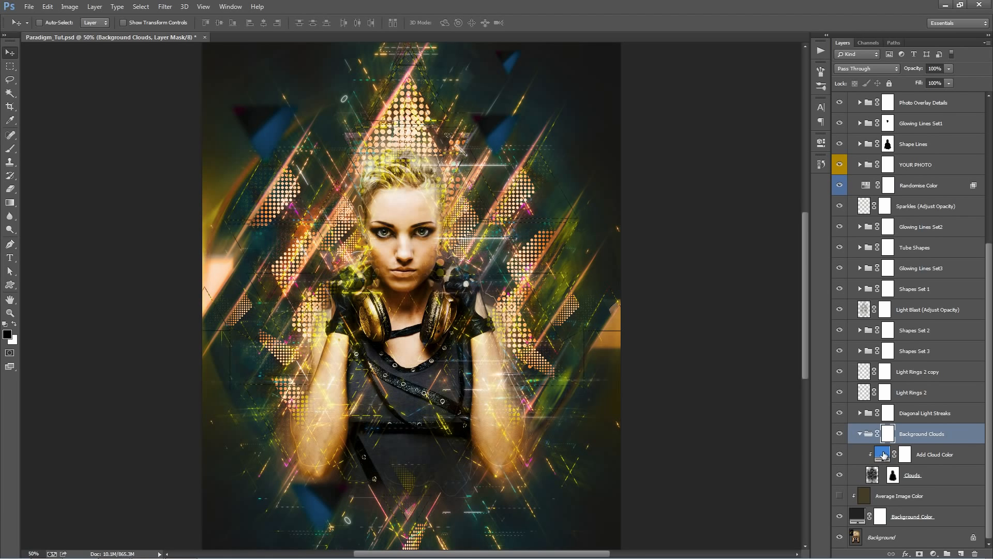
double_click(883, 454)
left_click(841, 74)
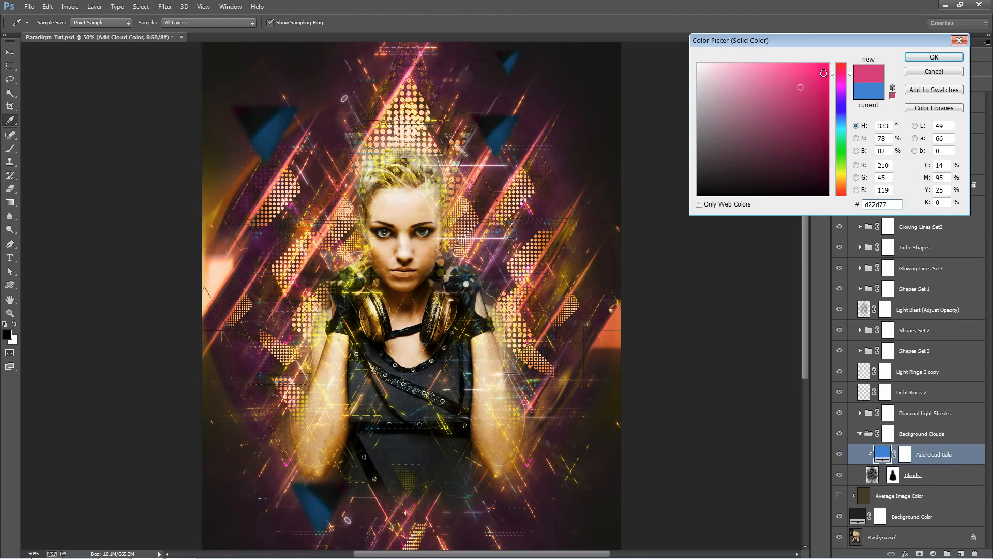
left_click(842, 119)
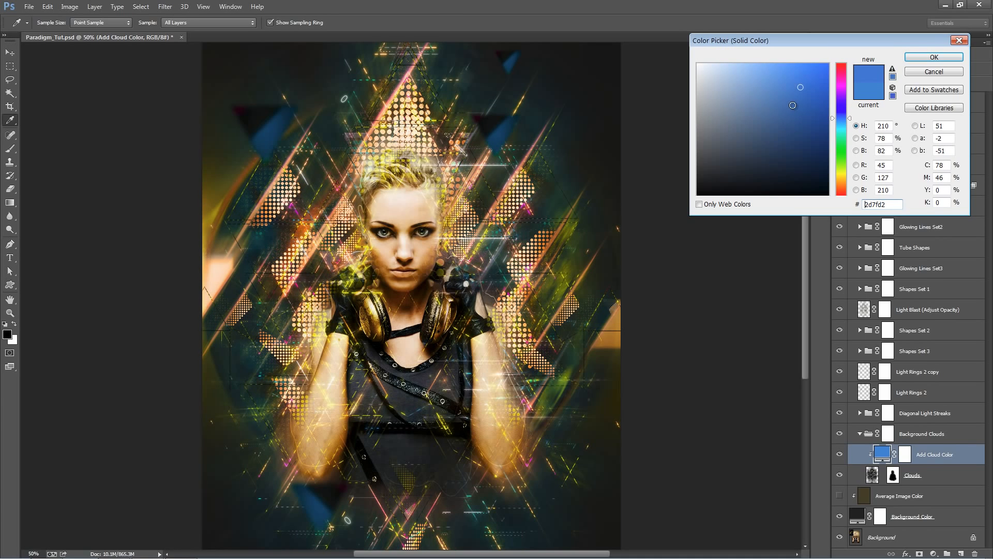
left_click(784, 114)
left_click_drag(784, 114, 784, 109)
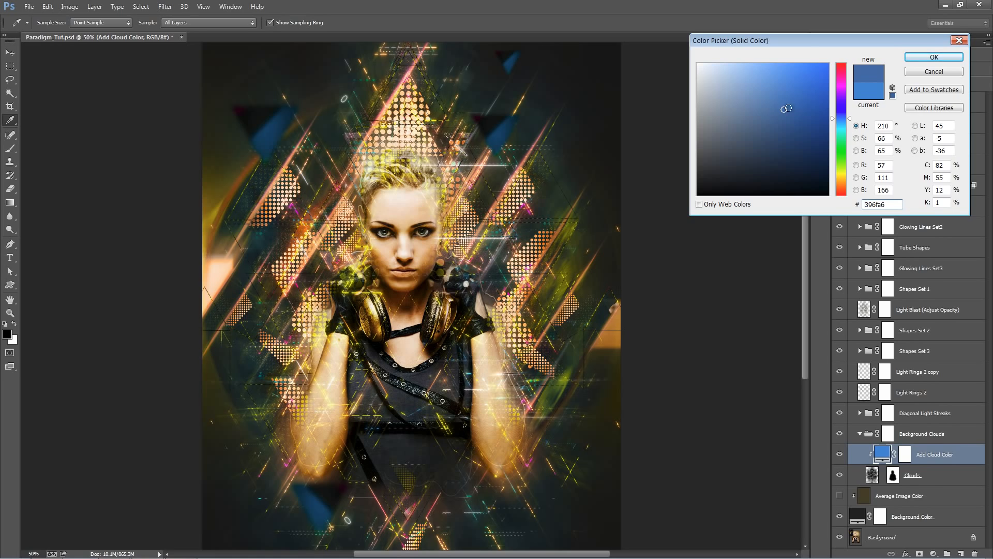
left_click(935, 58)
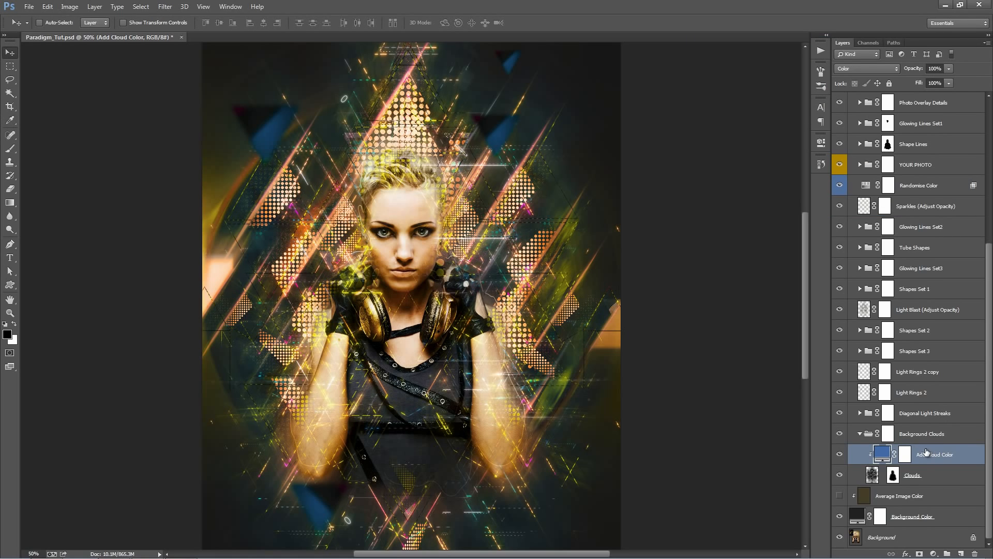
left_click(860, 434)
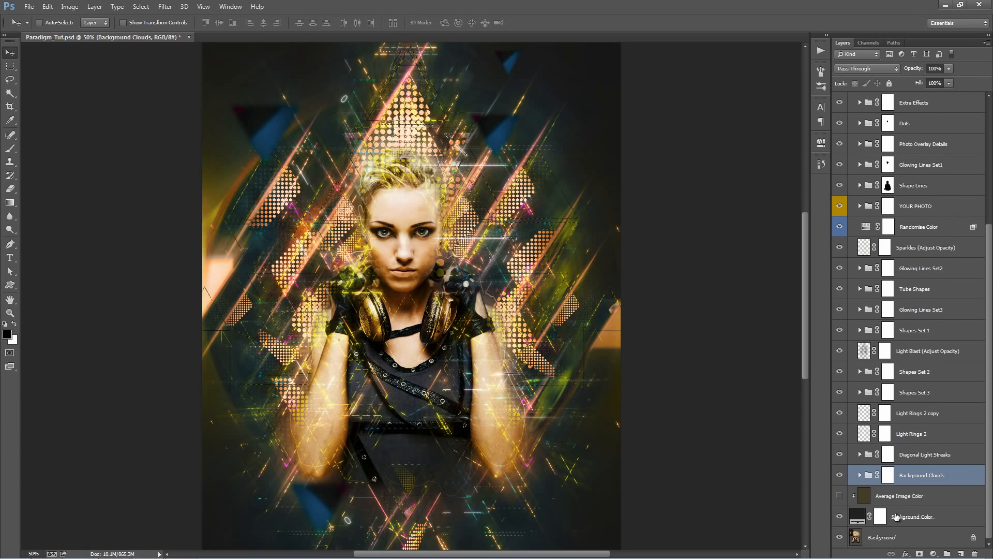
Preview the effect without the Background Color and Background layers, then show both again together with the Average Image Color layer.
left_click_drag(839, 516, 838, 539)
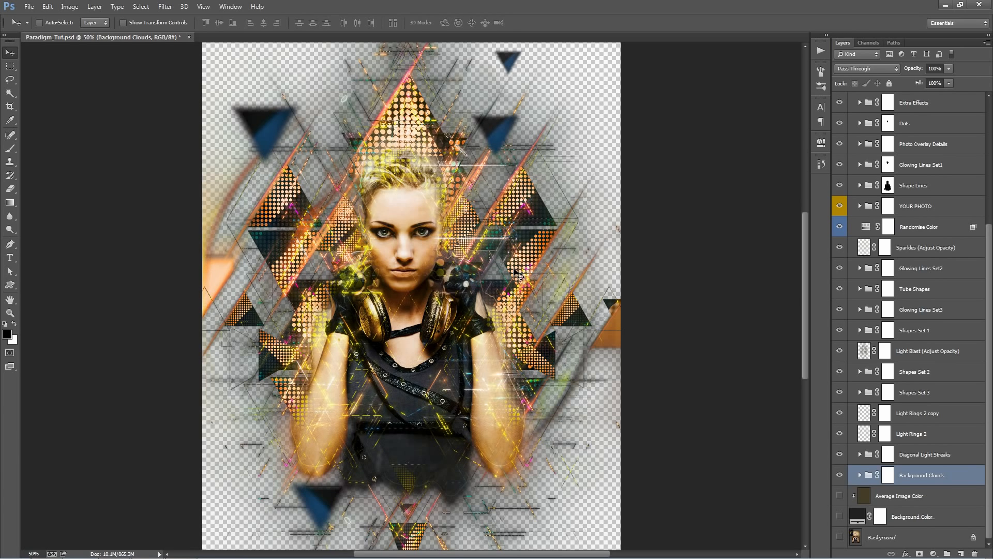
left_click(921, 501)
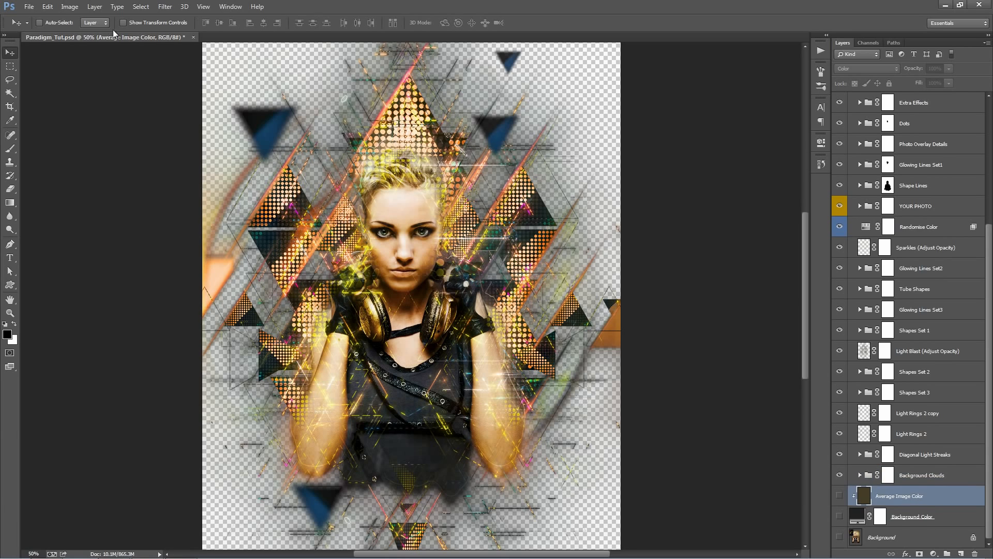
left_click(29, 8)
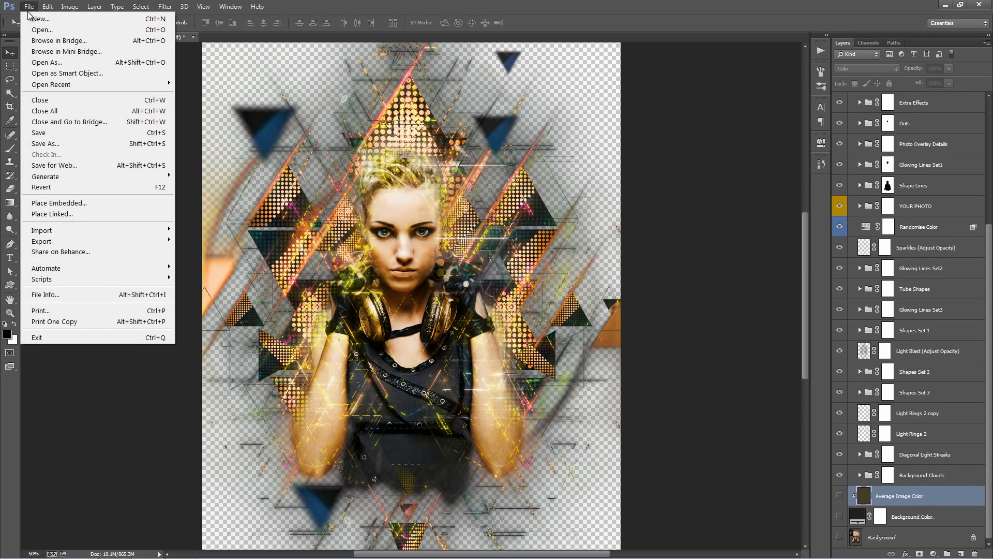
left_click(603, 264)
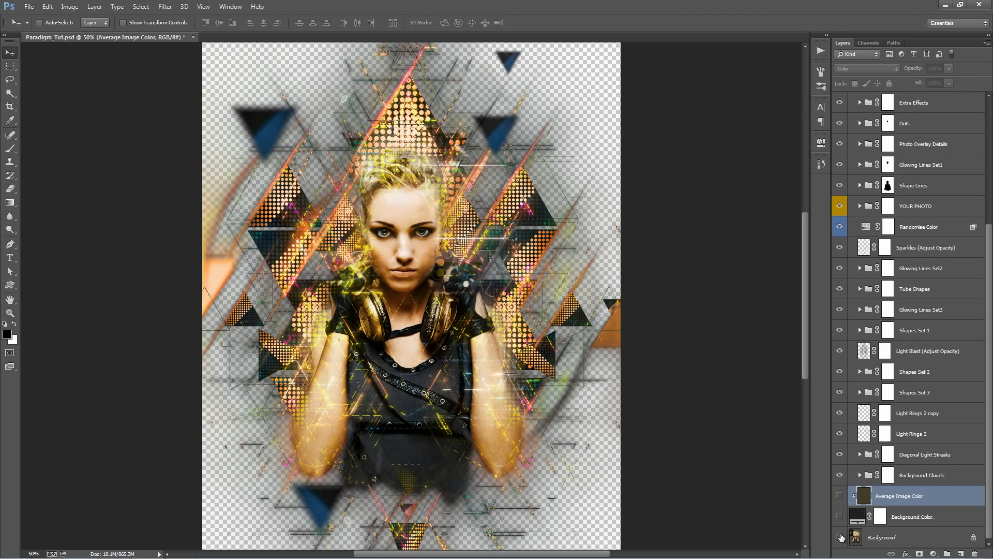
left_click_drag(841, 538, 840, 496)
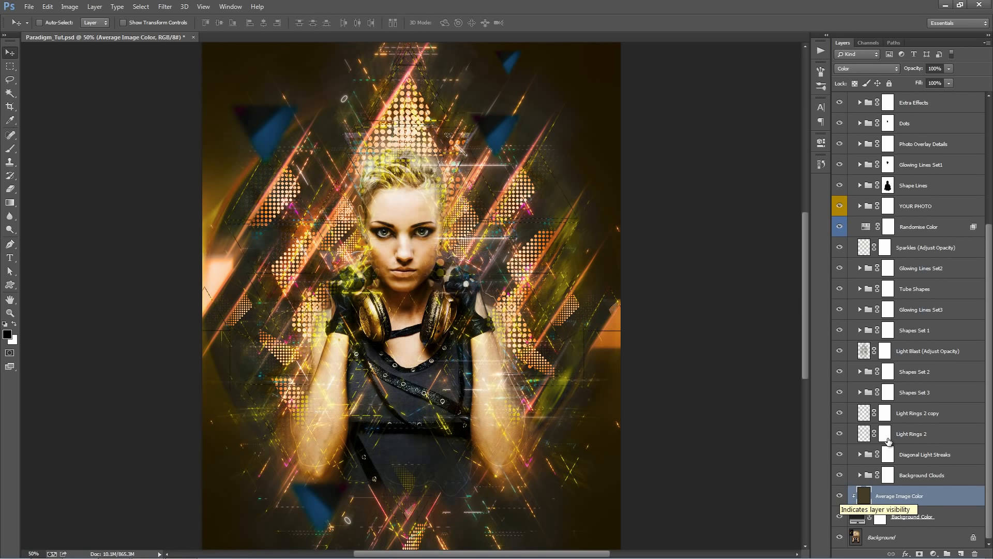
left_click(908, 421)
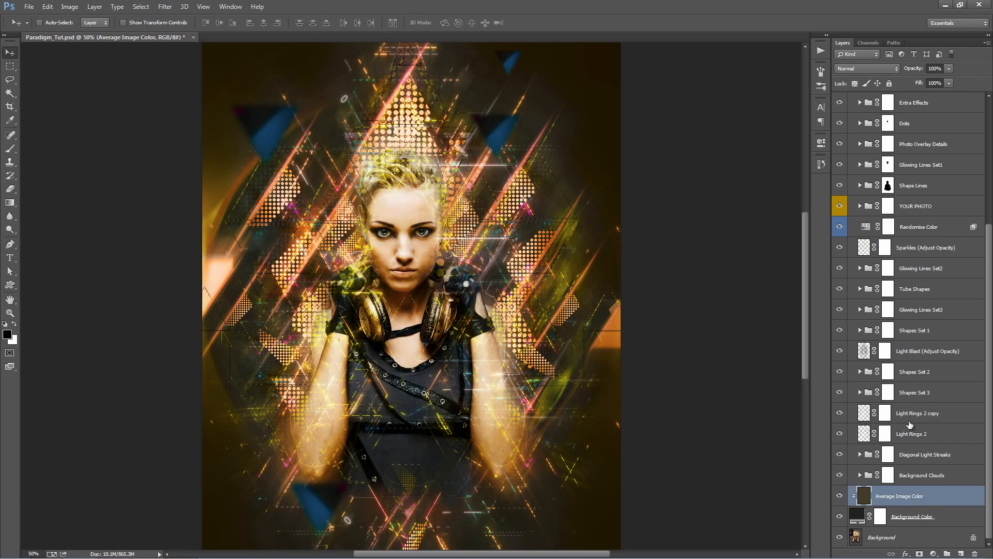
Turn on the Add Overall Color Tint layer and try different filter and density settings in its Photo Filter properties.
scroll(910, 424, "up", 4)
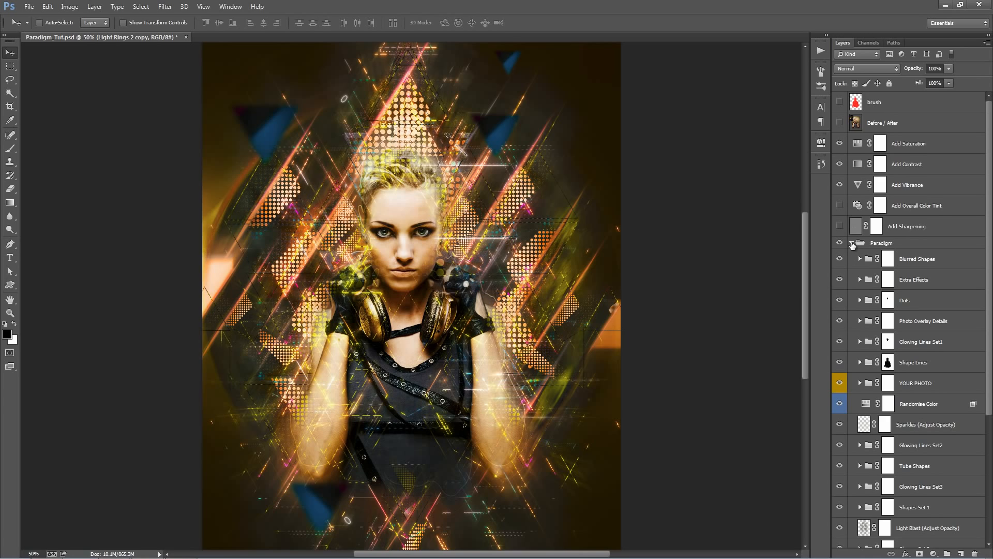
left_click(901, 187)
left_click(902, 164)
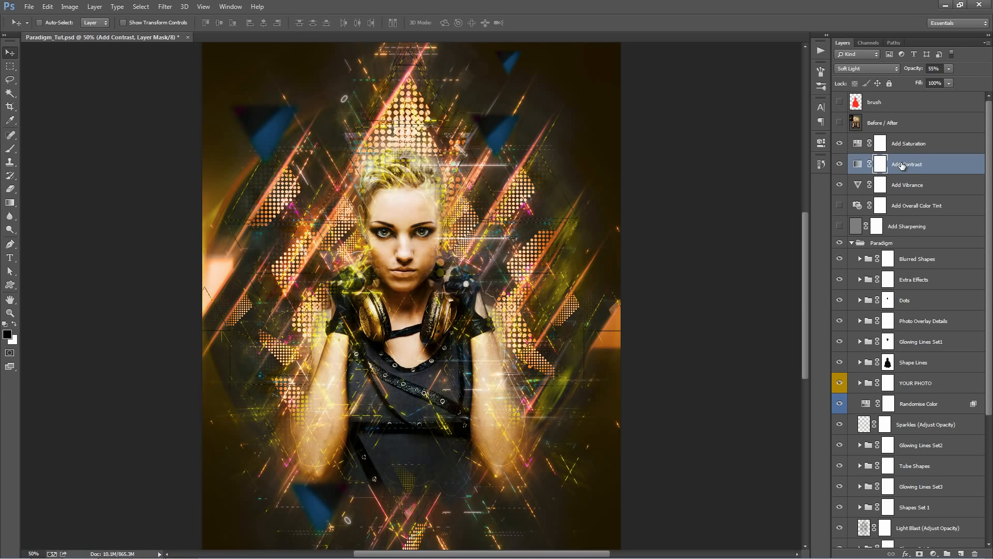
left_click(840, 206)
double_click(857, 206)
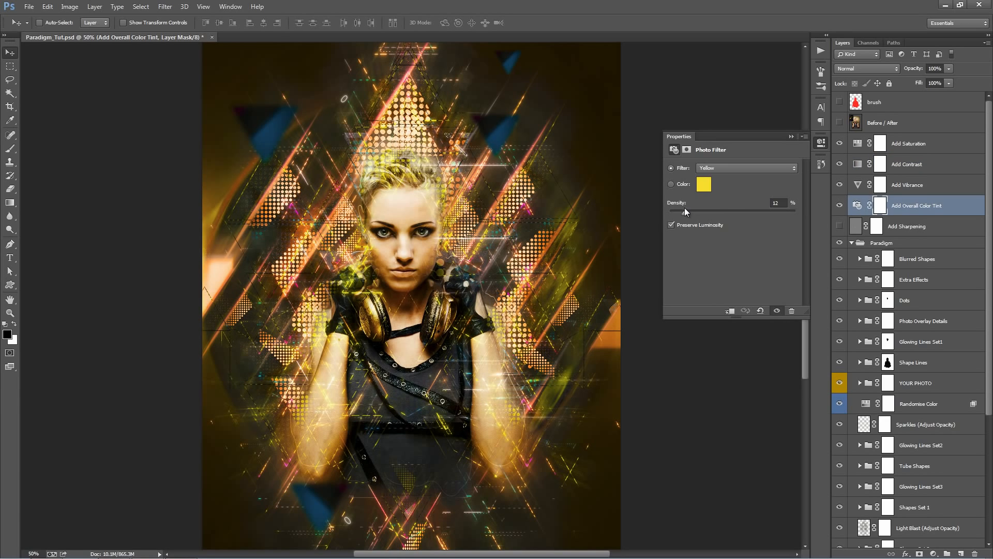
left_click_drag(716, 212, 701, 213)
left_click(725, 167)
left_click(712, 171)
left_click_drag(672, 211, 790, 219)
left_click(792, 136)
Compare the finished effect with the original photo by showing and hiding the Before / After layer.
left_click(909, 152)
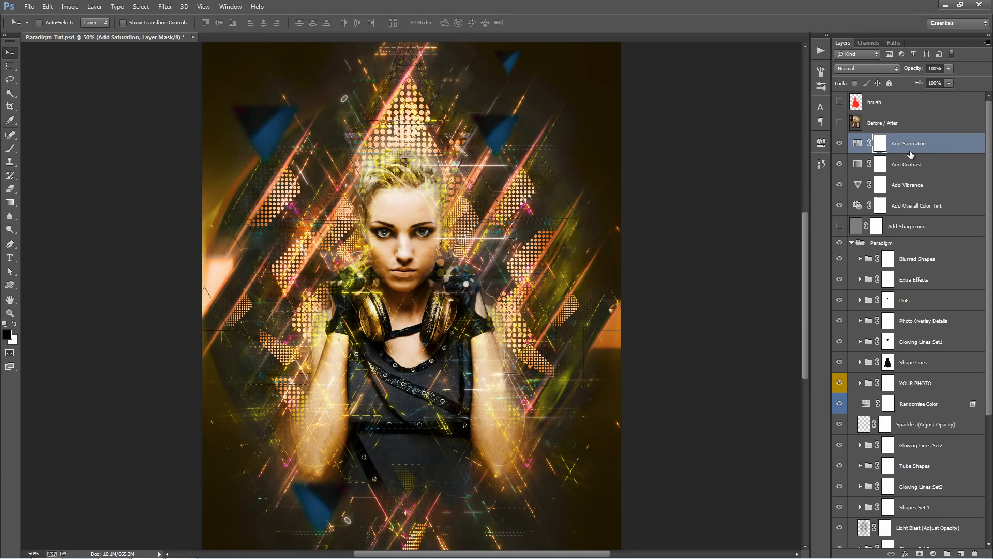
left_click(839, 123)
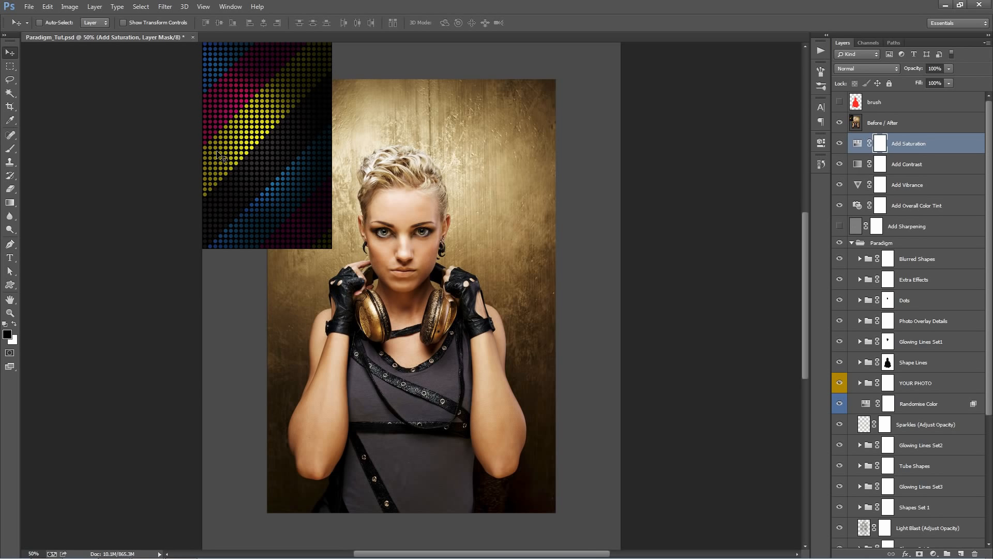
left_click(839, 123)
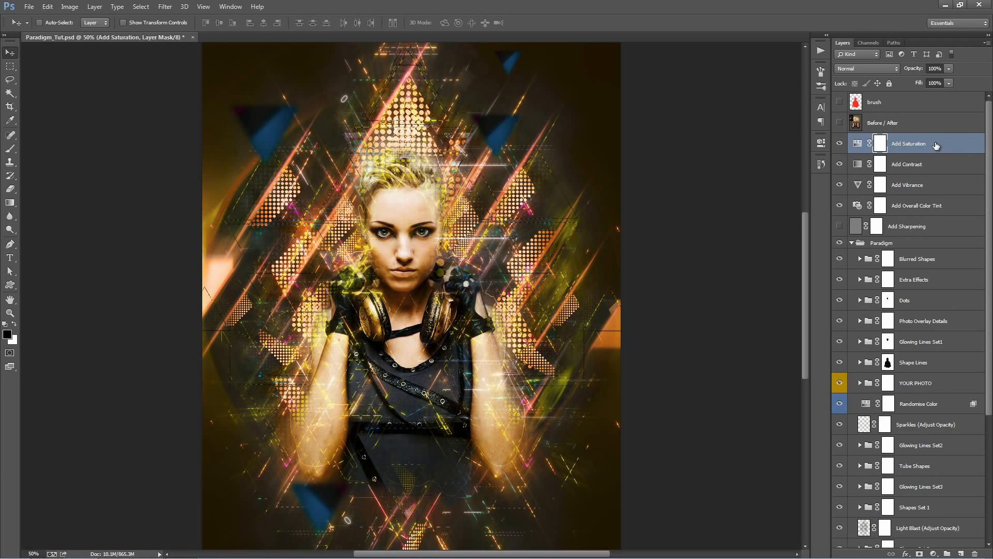
Flatten the image and discard the hidden layers.
left_click(98, 7)
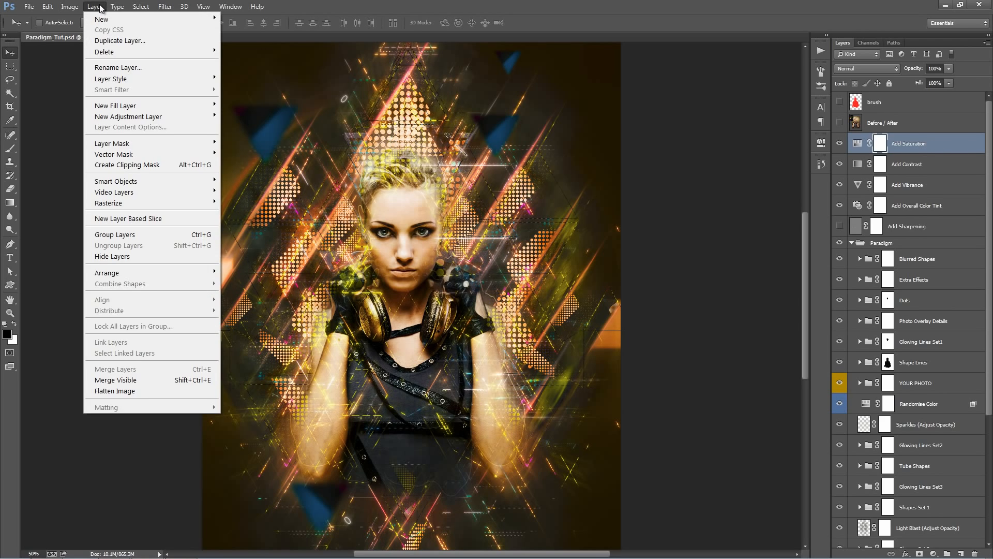
left_click(168, 392)
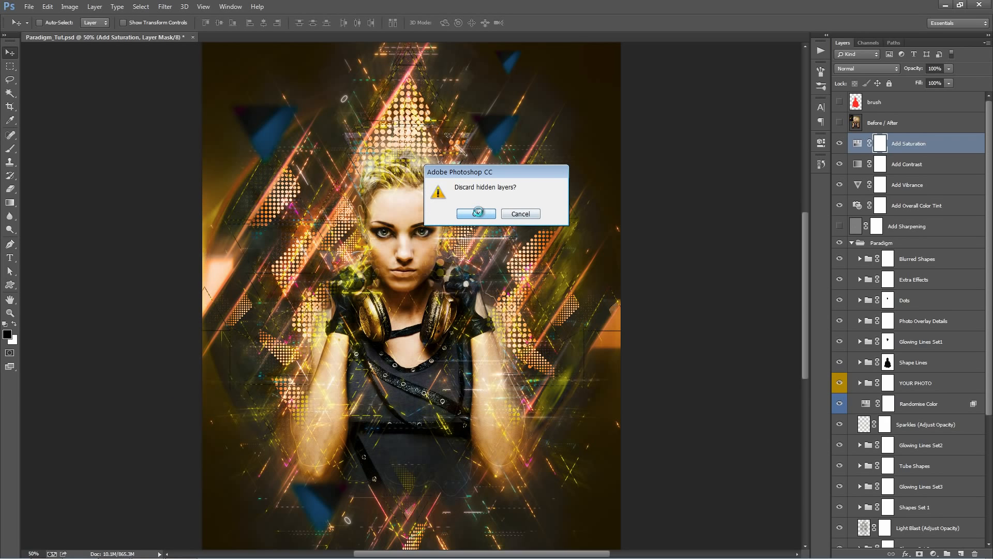
left_click(477, 213)
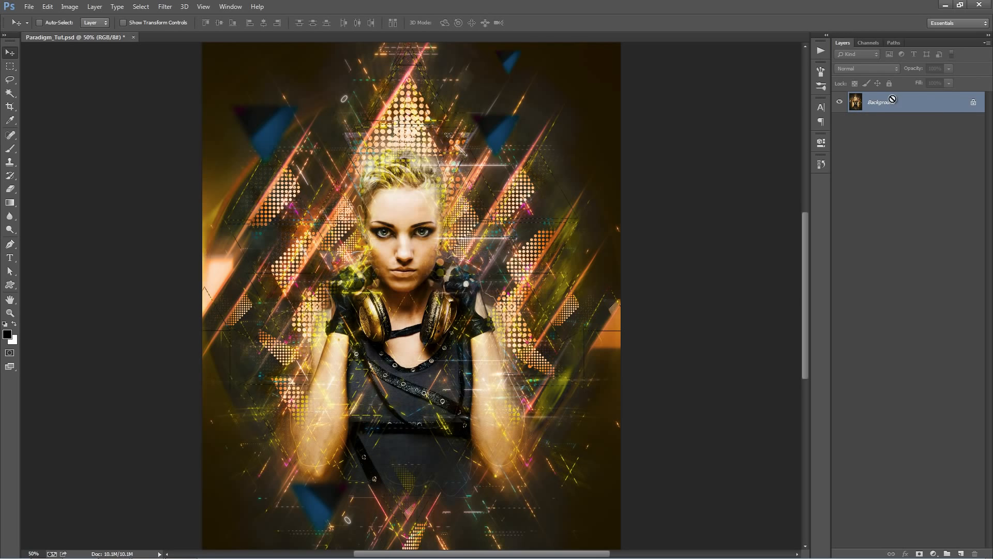
Duplicate the flattened Background layer and apply Smart Sharpen to the copy with a reduced amount and a 0.3 px radius.
key("ctrl+j")
key("alt+t")
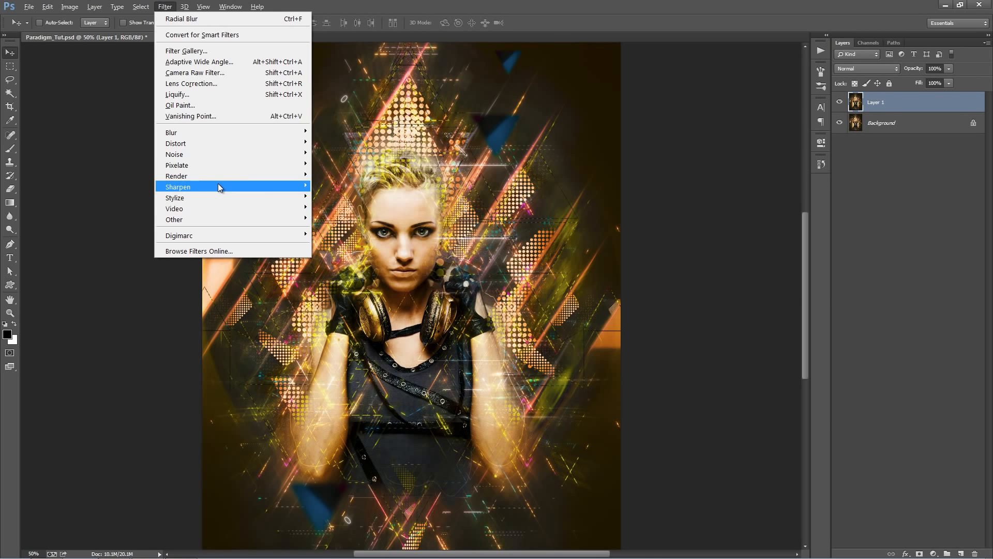
mouse_move(222, 187)
left_click(365, 229)
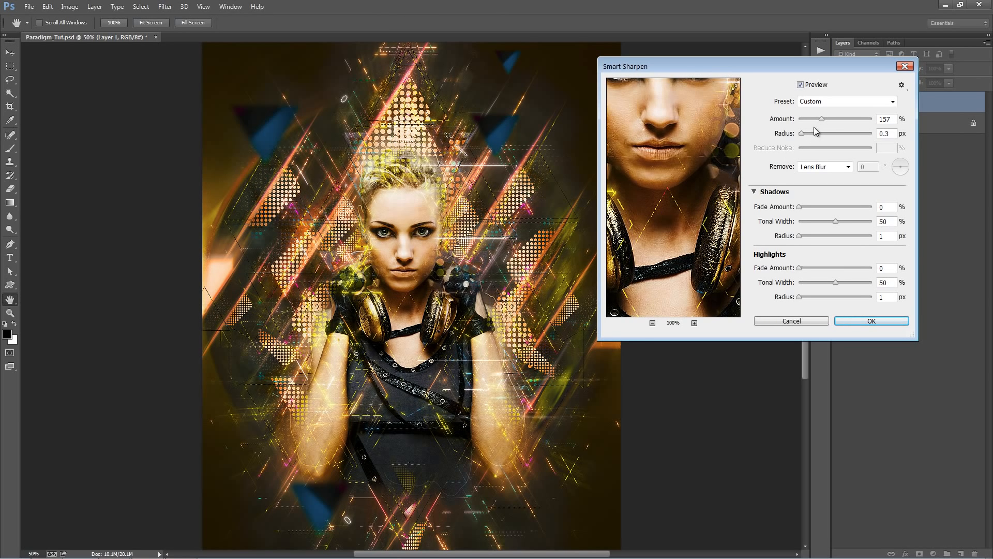
left_click_drag(816, 124, 809, 118)
left_click(872, 322)
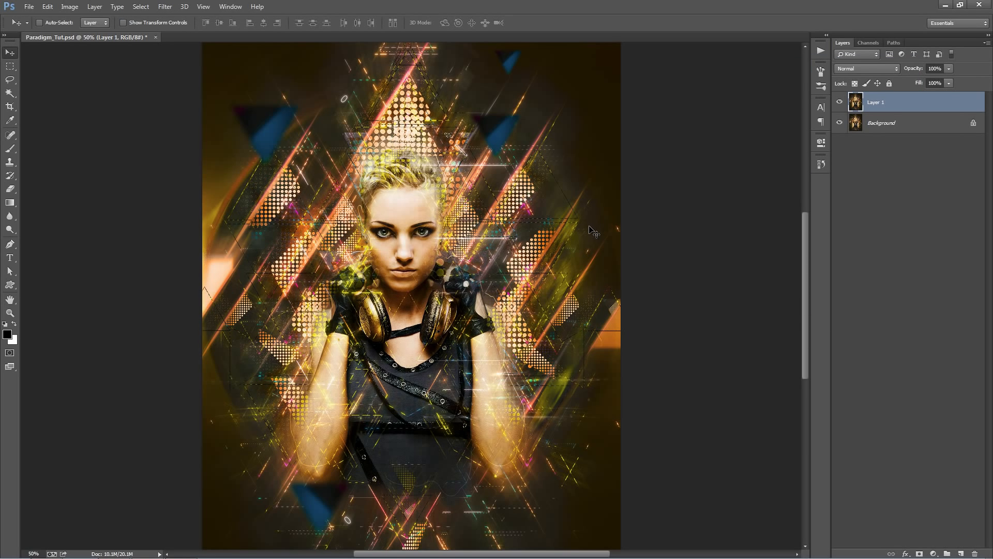